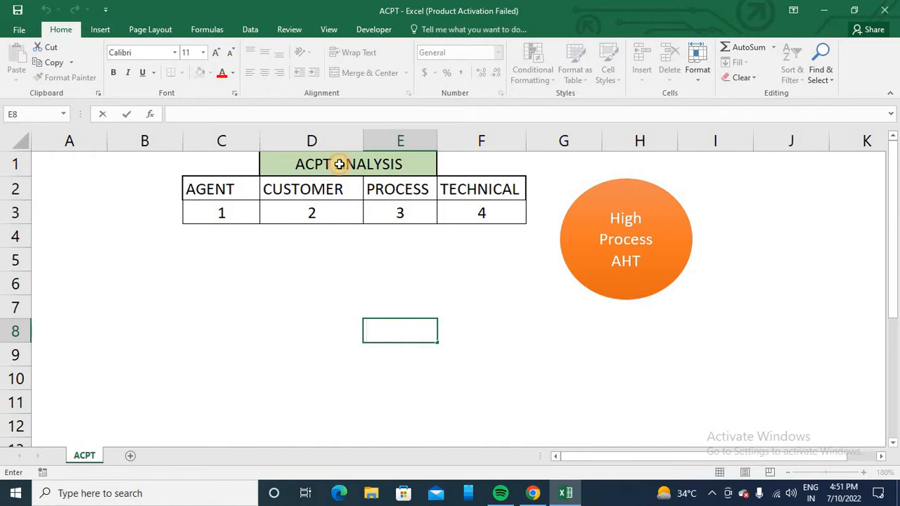
Step: Examine the ACPT ANALYSIS title, the AGENT, CUSTOMER, PROCESS and TECHNICAL headings, and the High Process AHT circle
click(339, 165)
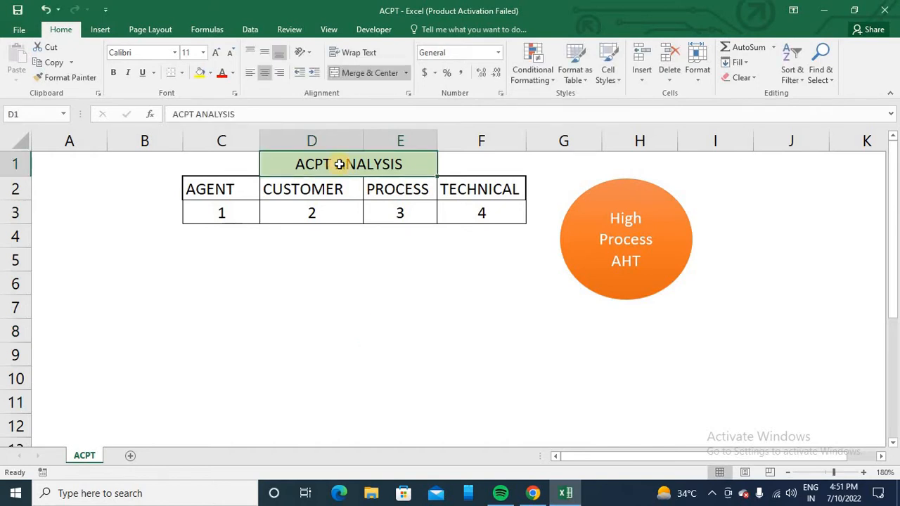
click(323, 215)
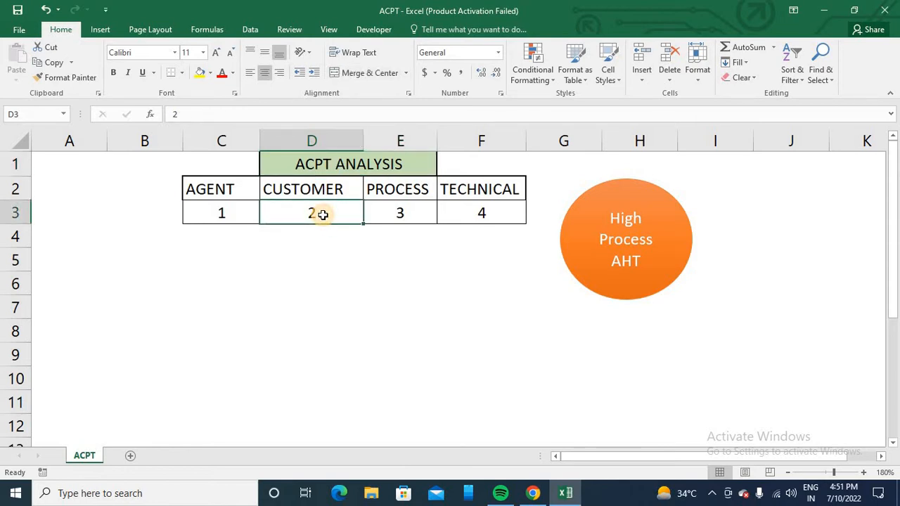
click(277, 258)
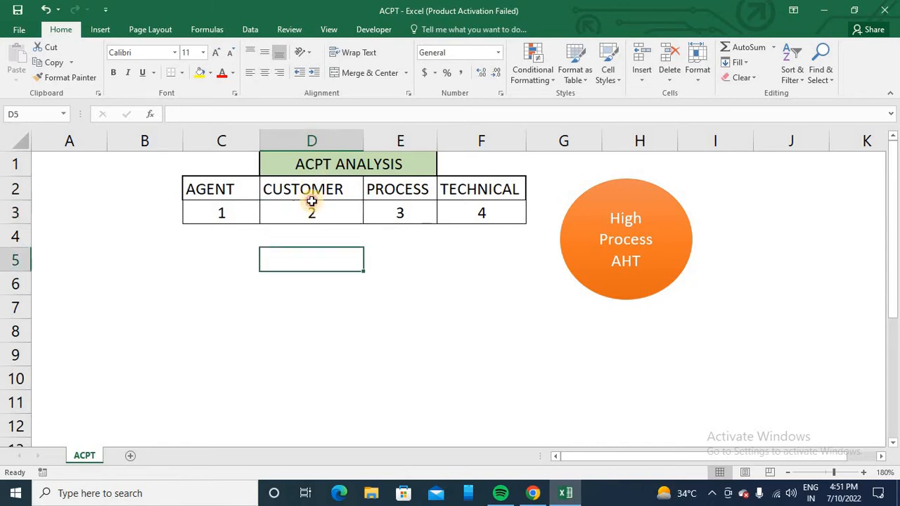
click(313, 164)
click(225, 189)
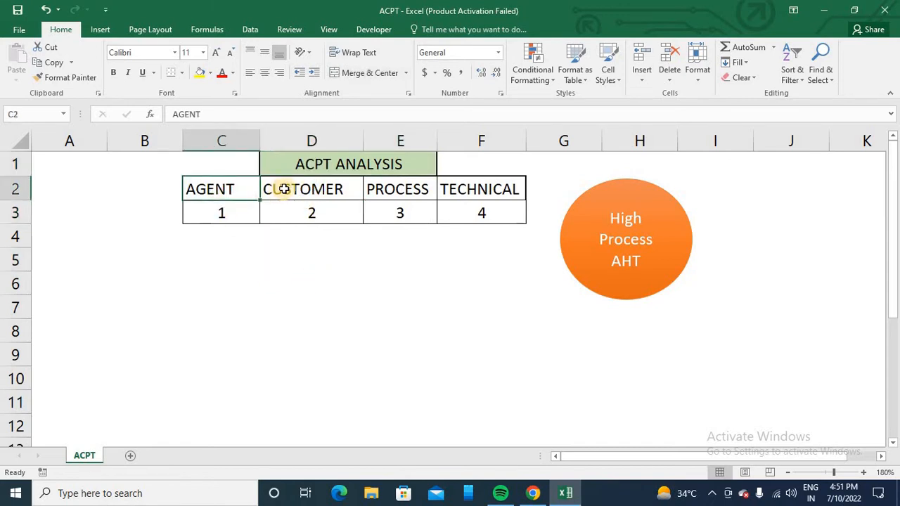
click(313, 188)
click(397, 189)
click(471, 189)
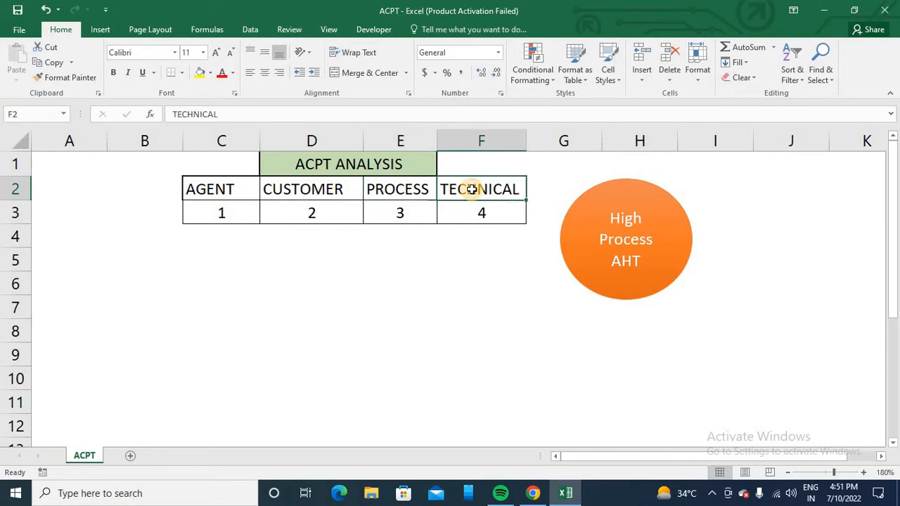
click(605, 199)
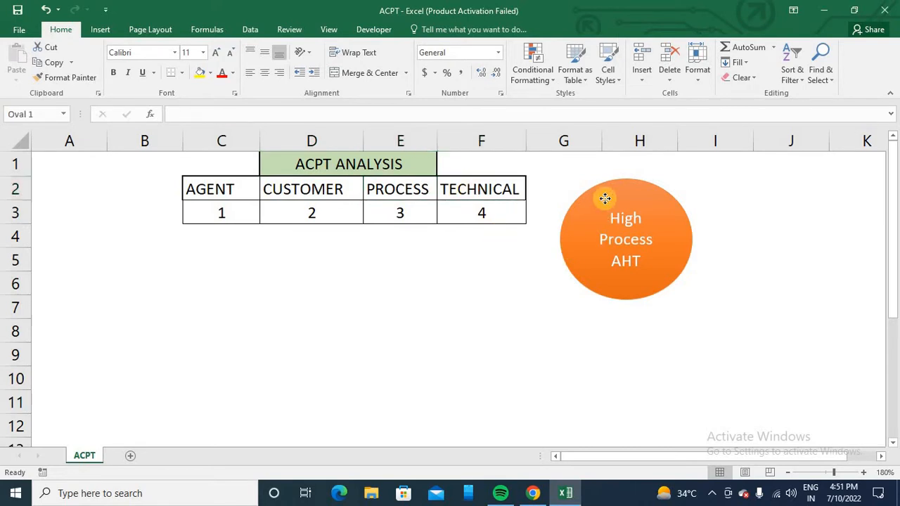
click(508, 299)
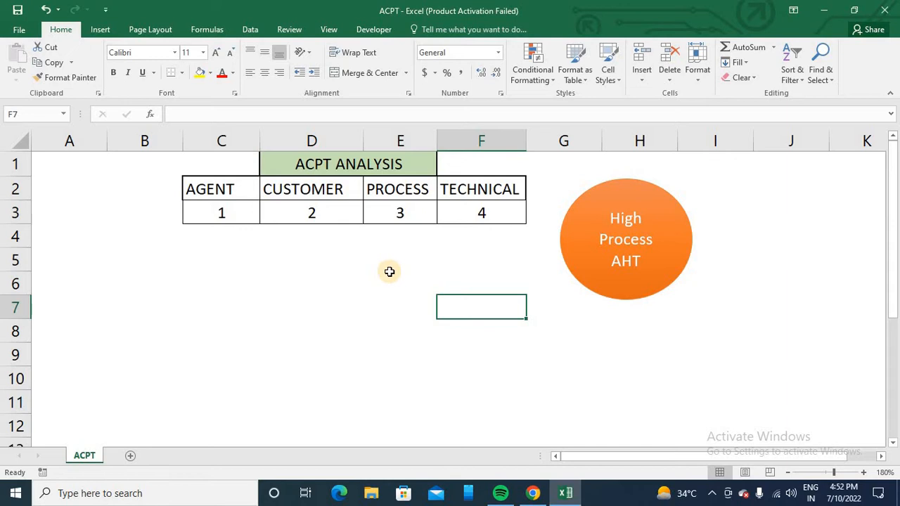
click(612, 198)
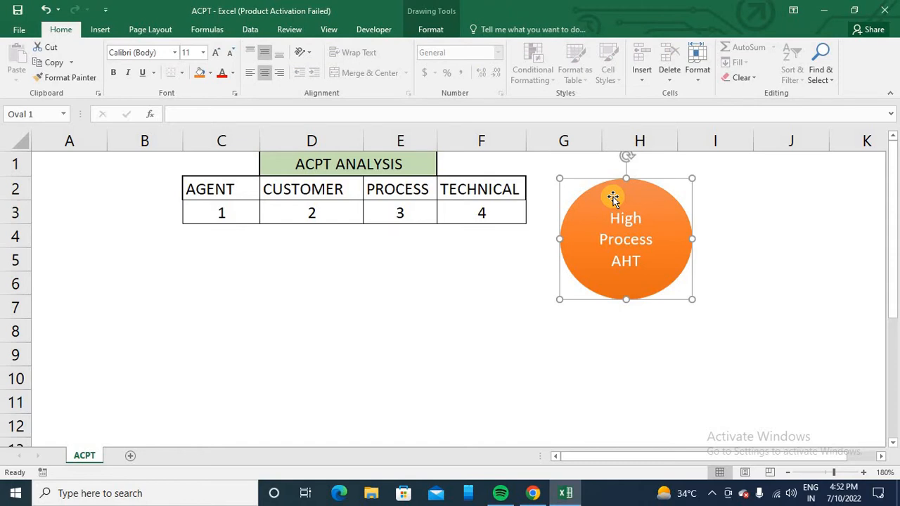
Step: Enter the sample call times 130 sec in cell D6 and 200 sec in cell D7
click(331, 276)
text(130 sec)
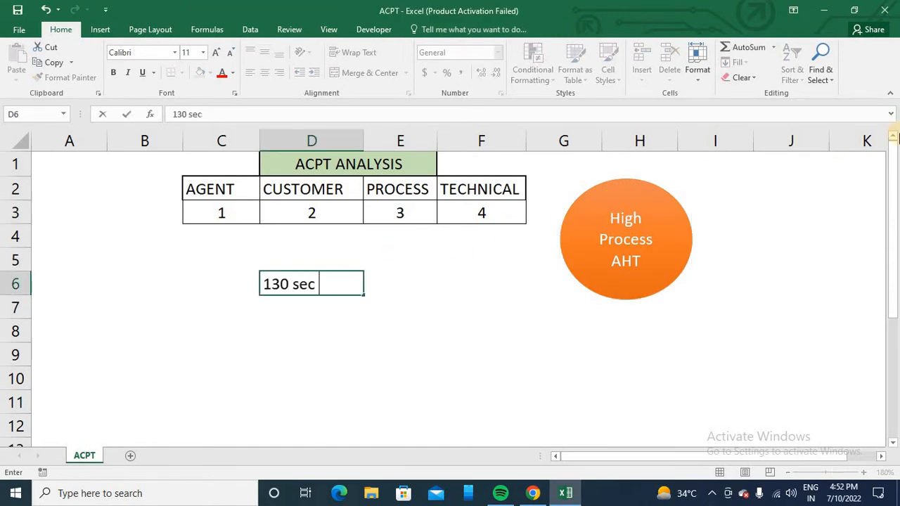
key(Return)
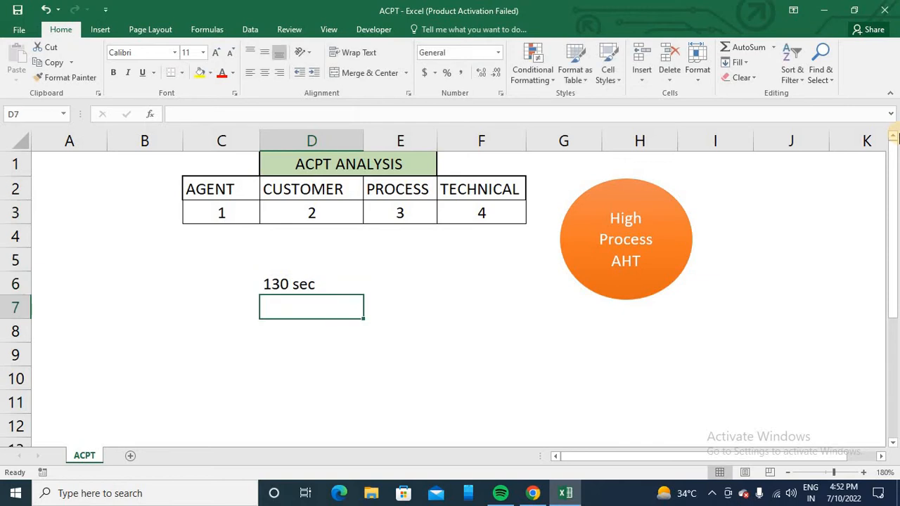
text(20)
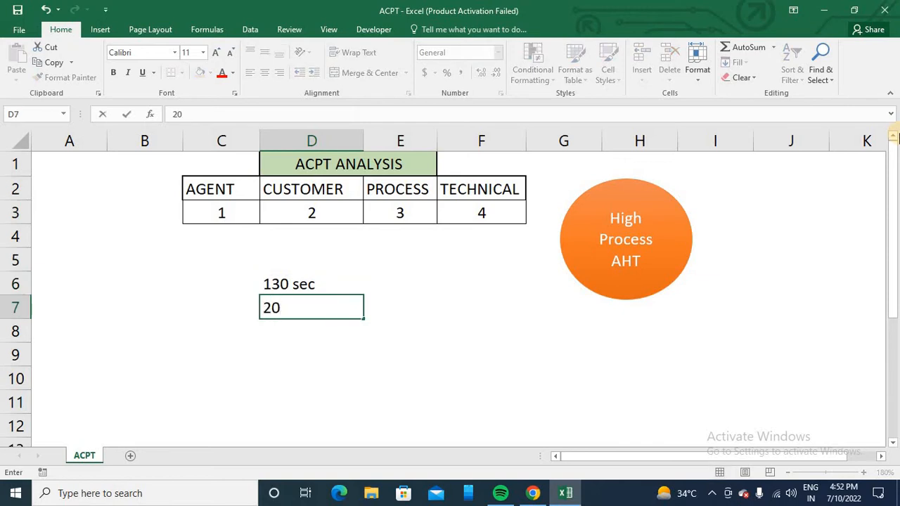
text(0 sec)
key(Return)
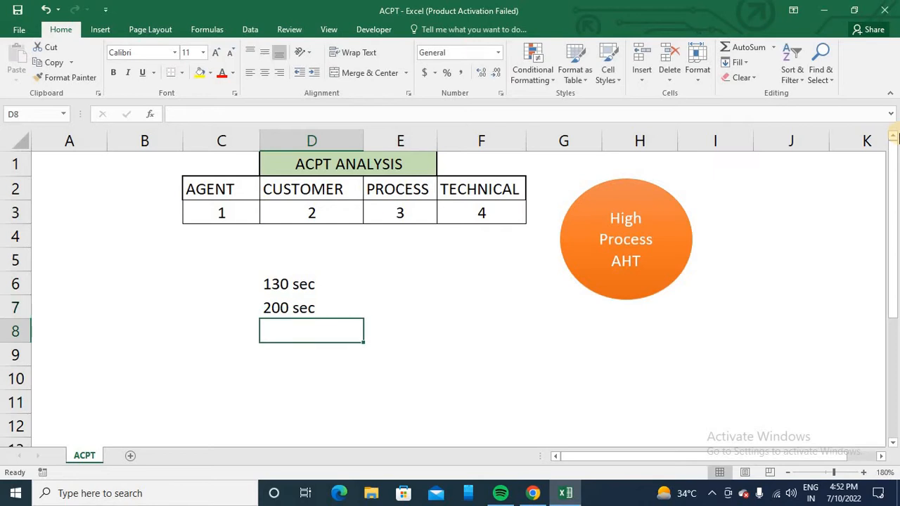
Step: Replace the entry in cell D6 with 180 and select D6:D7
key(Up)
key(Up)
text(180)
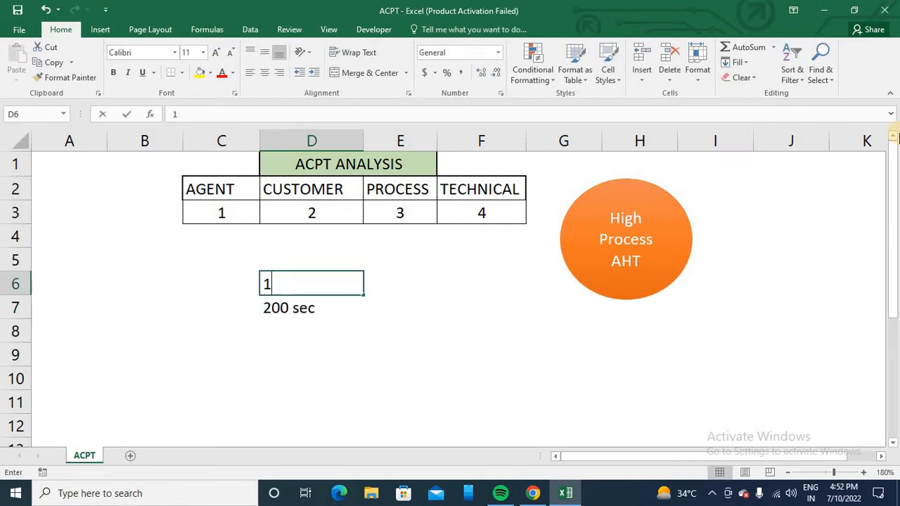
key(Return)
key(Up)
key(Up)
key(Down)
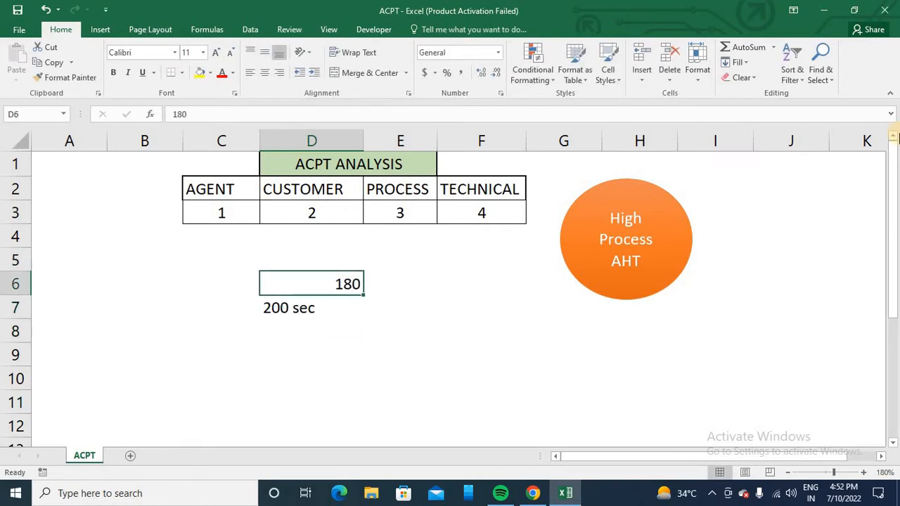
key(Down)
key(Up)
key(shift+Down)
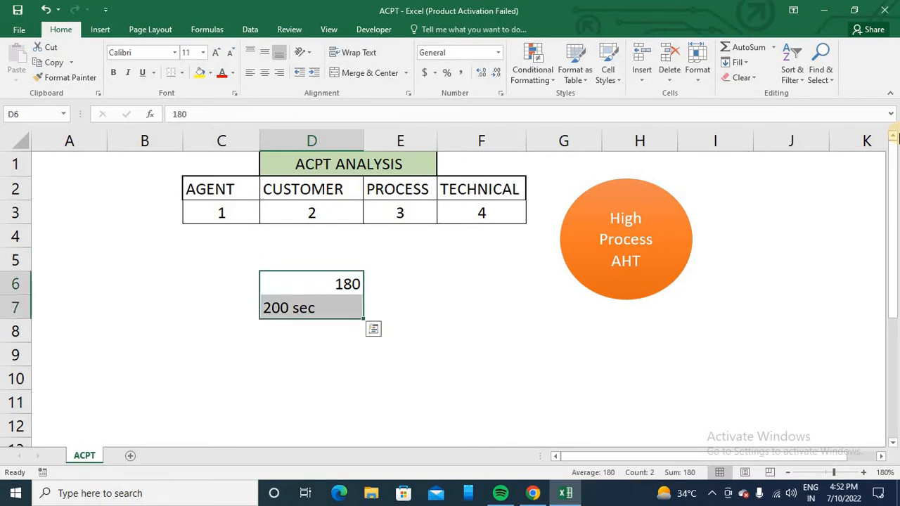
Step: Enter 300 SEC in cell D8, below the other sample call times
key(Down)
key(Down)
key(Up)
key(Down)
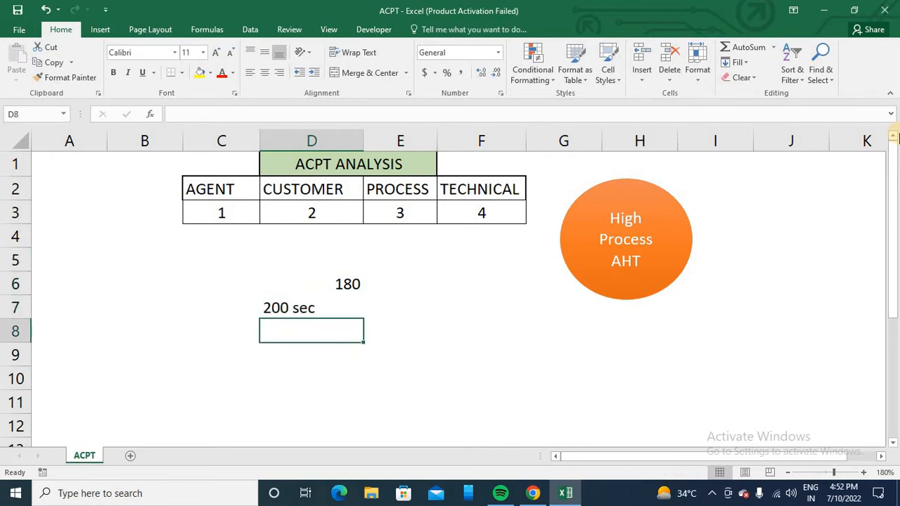
text(300 NSE)
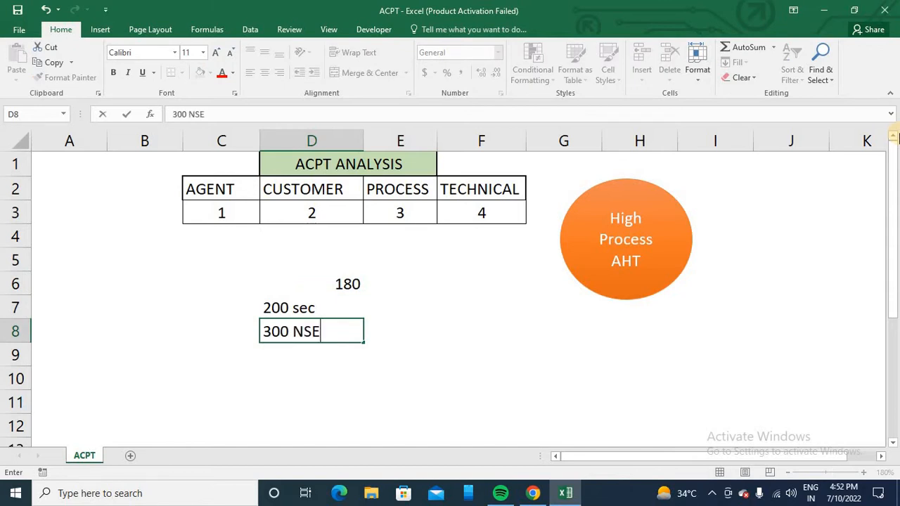
text(C)
key(BackSpace)
key(BackSpace)
key(BackSpace)
key(BackSpace)
text(SE)
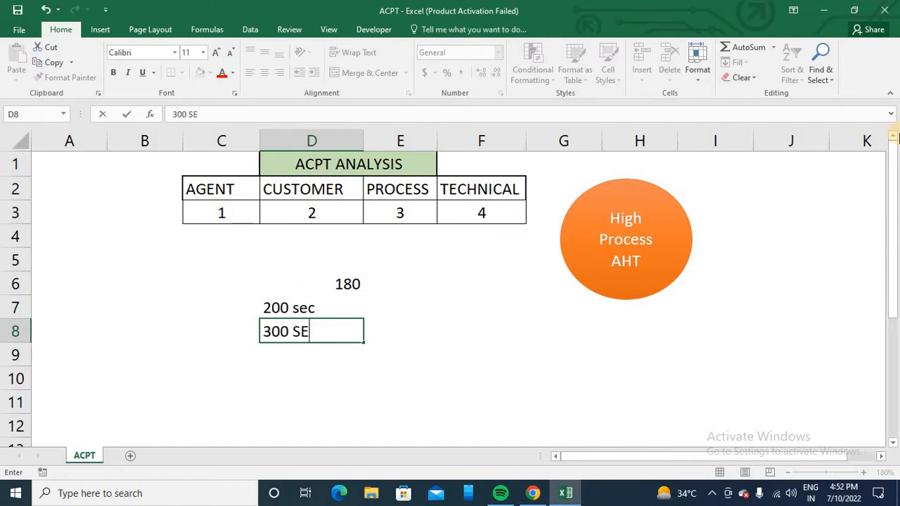
text(C)
key(Return)
Step: Enter 5 MINUTES in cell E8, beside the 300 SEC entry
key(Up)
key(Right)
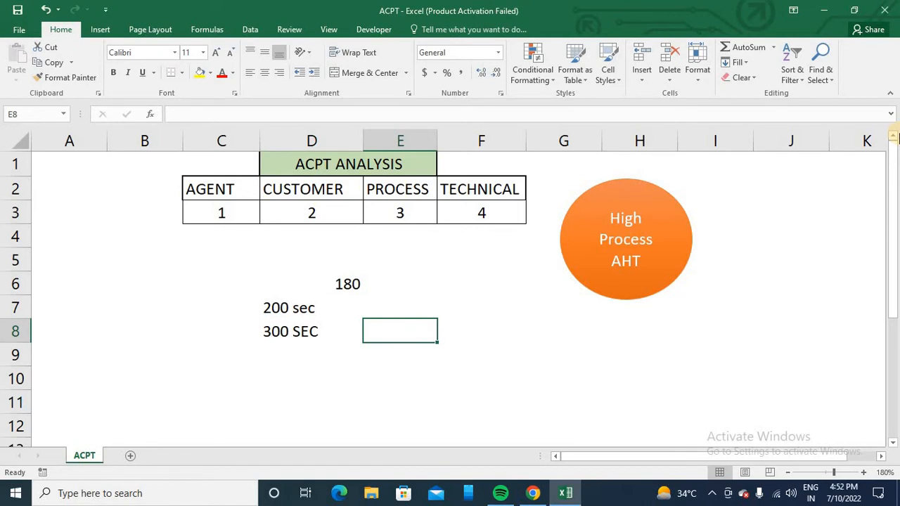
text(5 MINUTES)
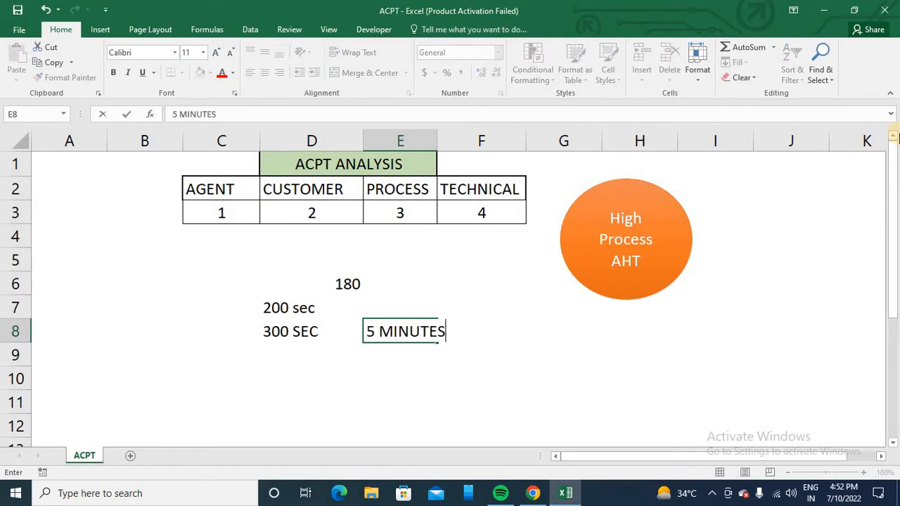
key(Return)
key(Up)
key(Left)
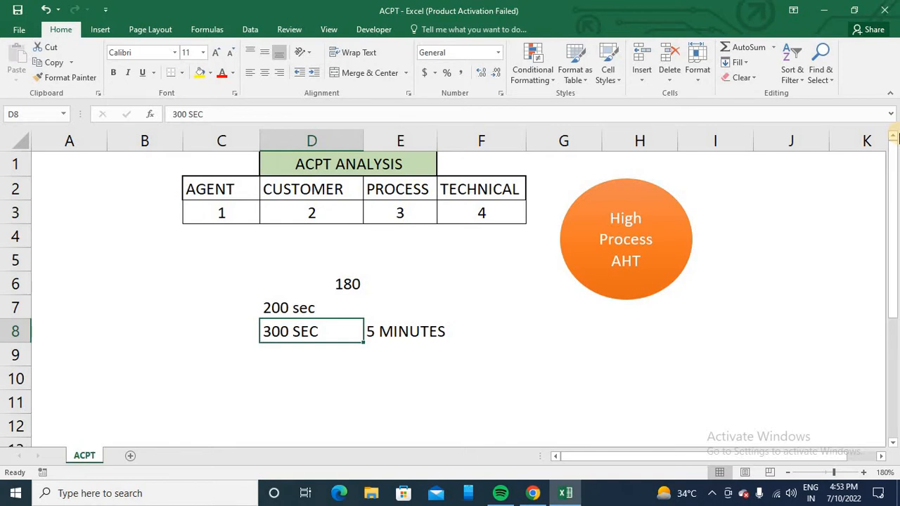
Step: Clear the sample call times from the range D6:E8
key(Up)
key(Up)
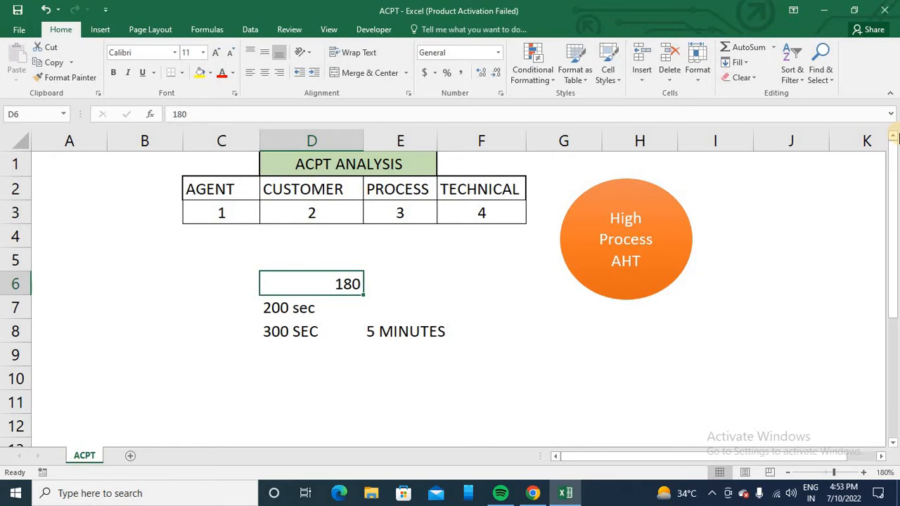
key(shift+Down)
key(shift+Down)
key(shift+Right)
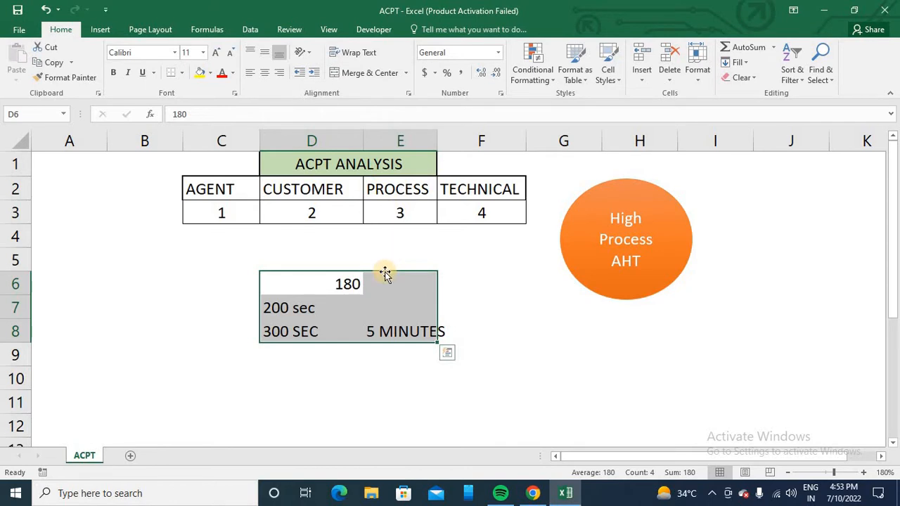
click(282, 329)
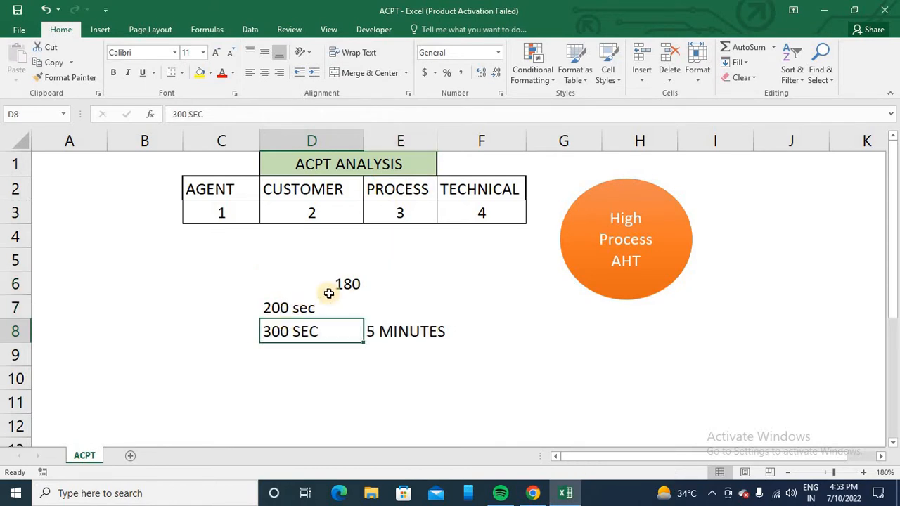
click(351, 286)
key(shift+Down)
key(shift+Down)
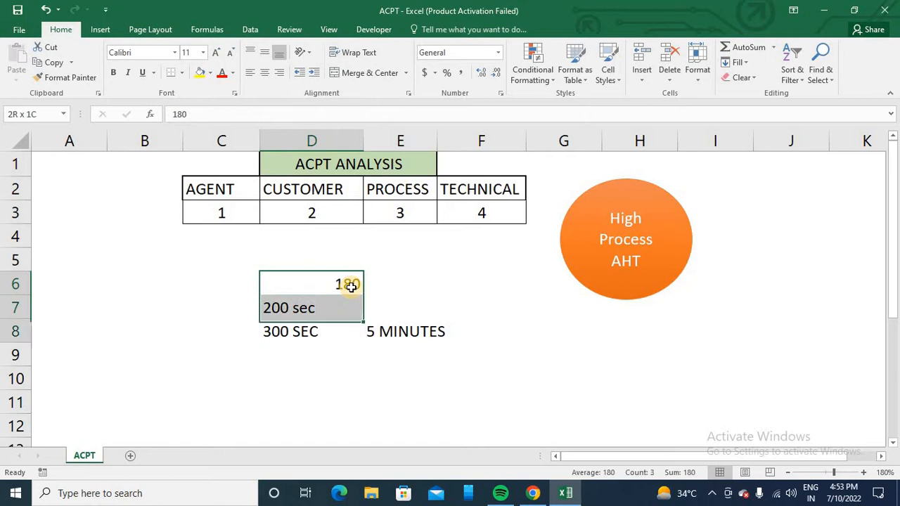
key(shift+Right)
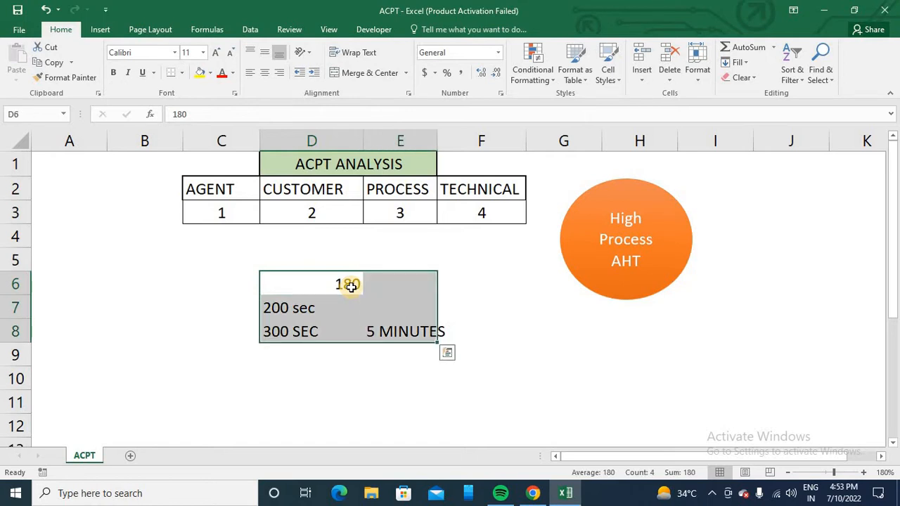
key(Delete)
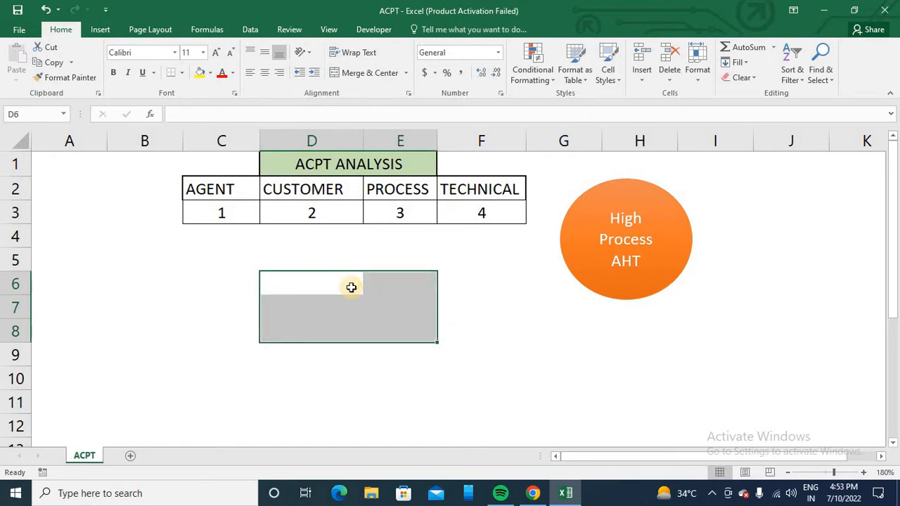
Step: Enter the note "300 Sec calls" in cell D7
click(350, 287)
key(Down)
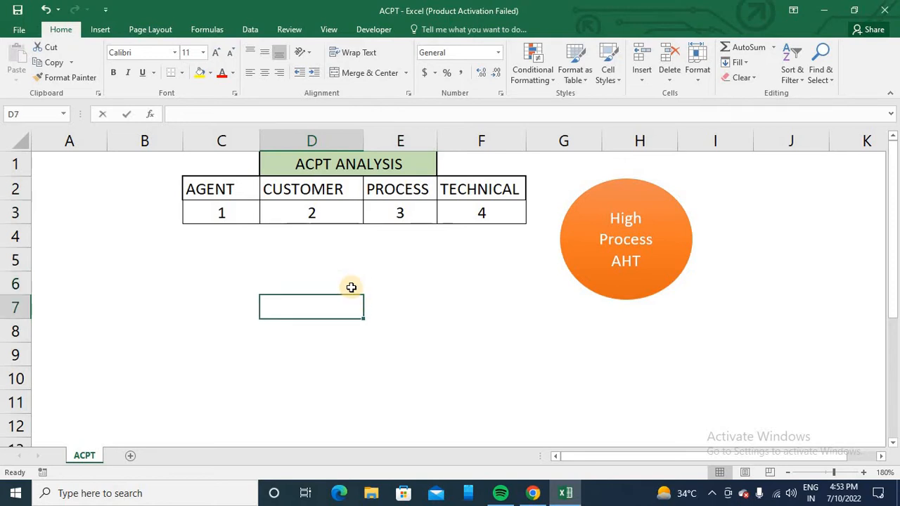
text(300 )
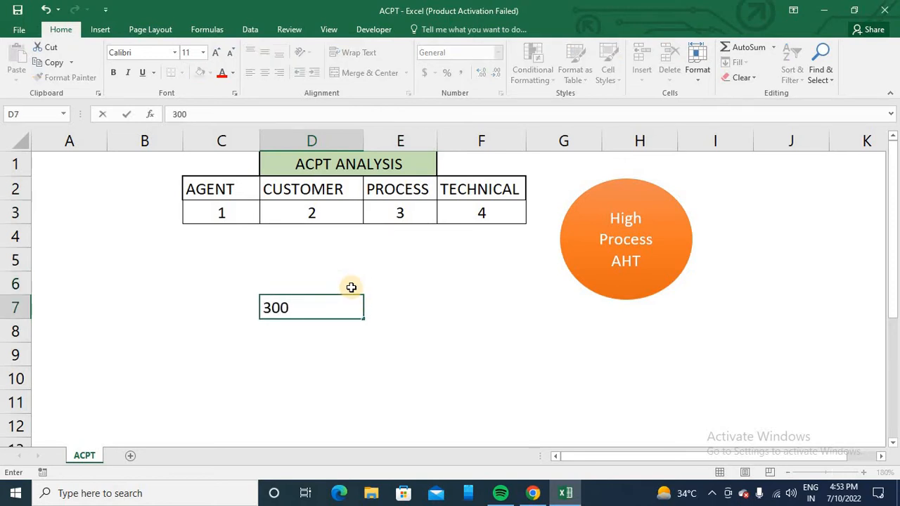
text(Sec  calls)
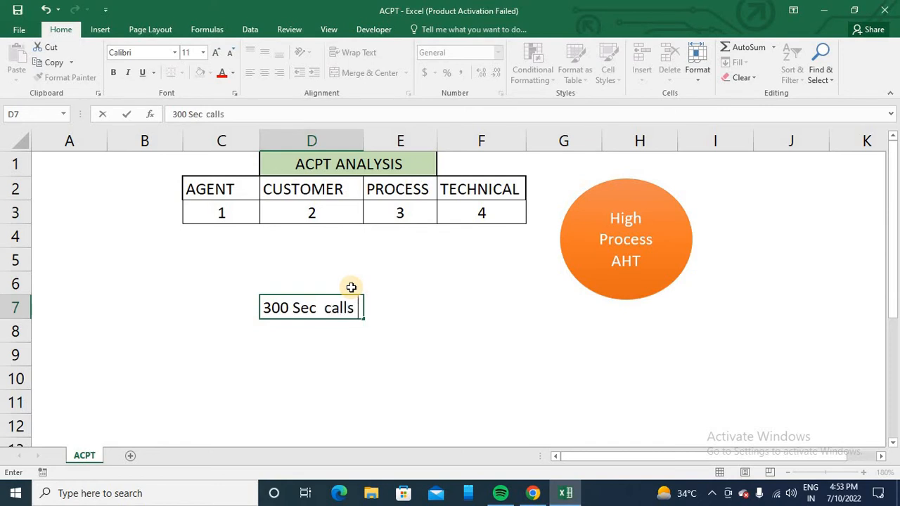
key(Return)
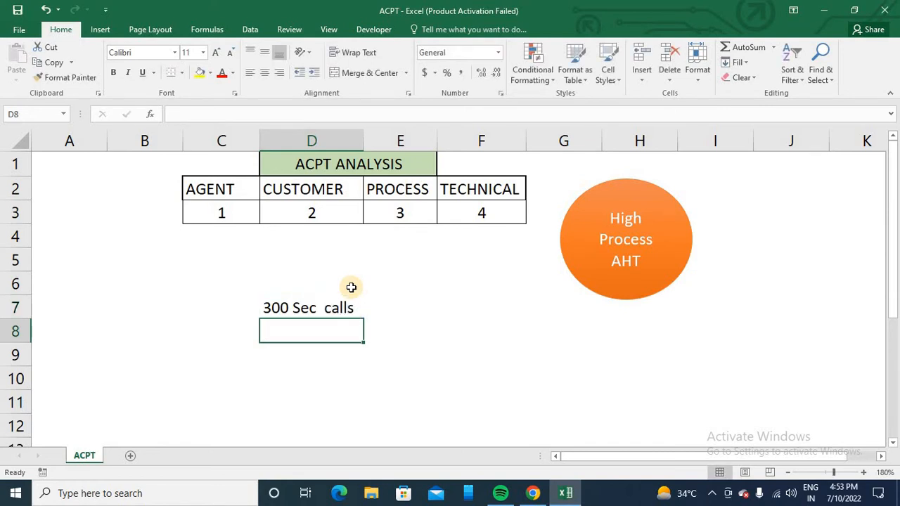
Step: Replace the note in cell D7 with "1 Call select"
key(Up)
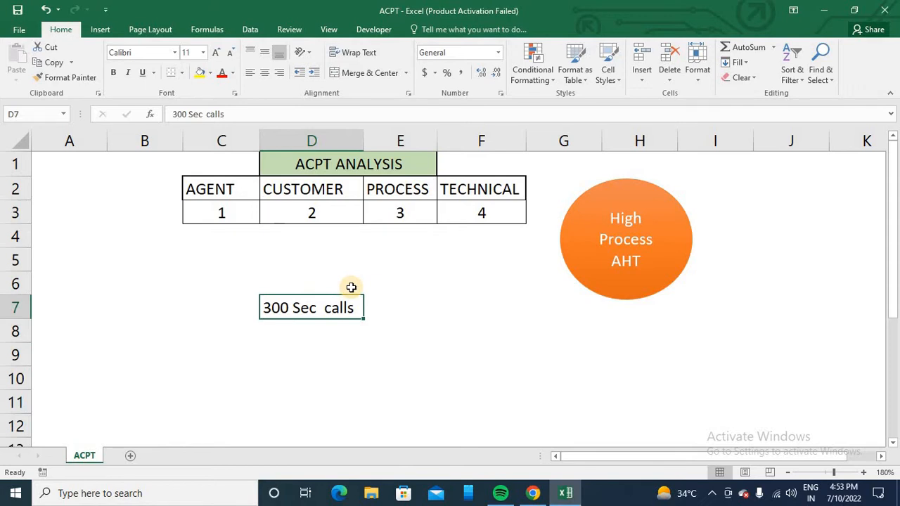
key(Delete)
text(1)
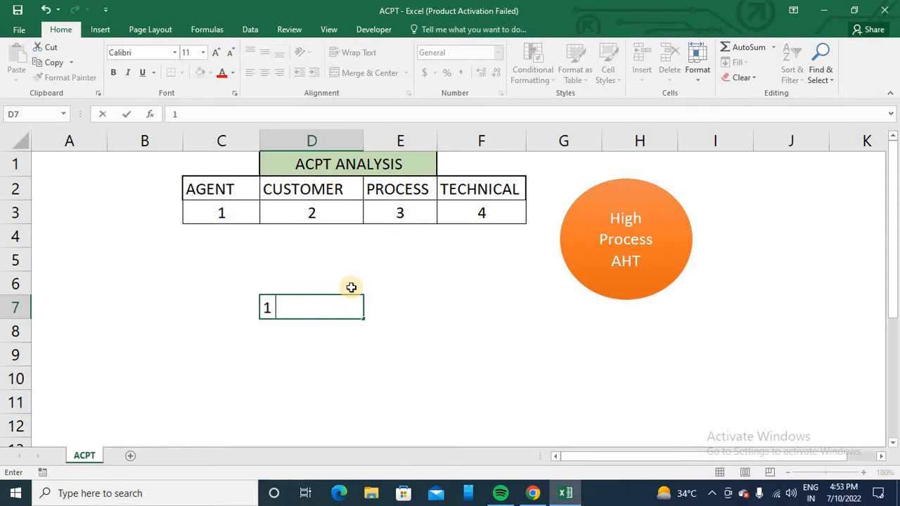
text( cALL sen)
key(BackSpace)
text(lect)
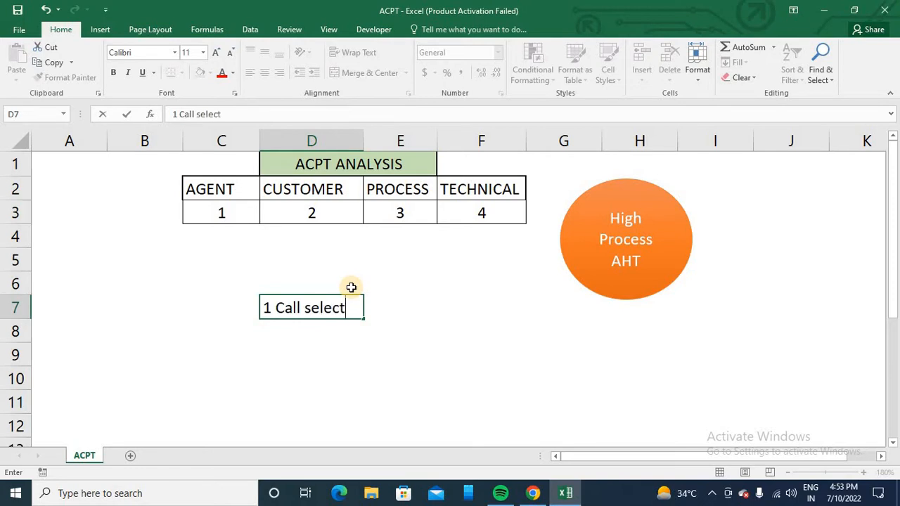
key(Return)
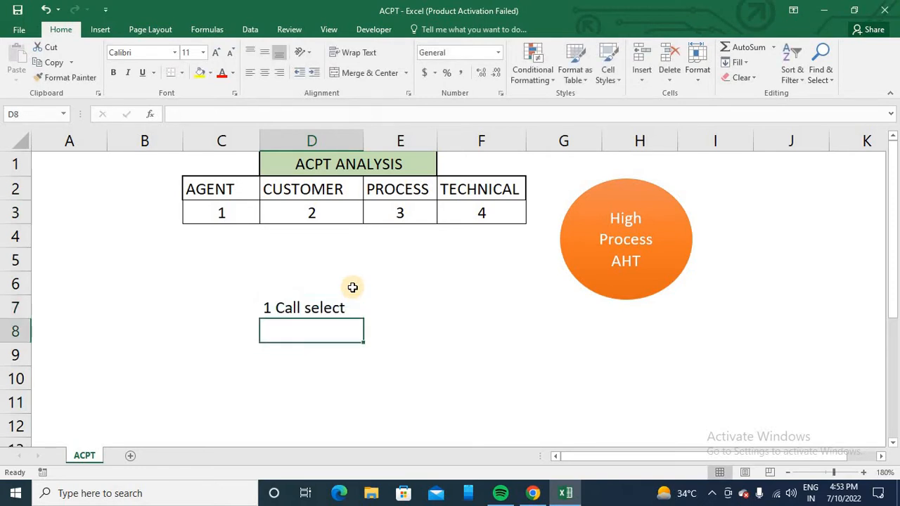
Step: Highlight the four ACPT categories together with their numbers across the range C2:F3
key(Up)
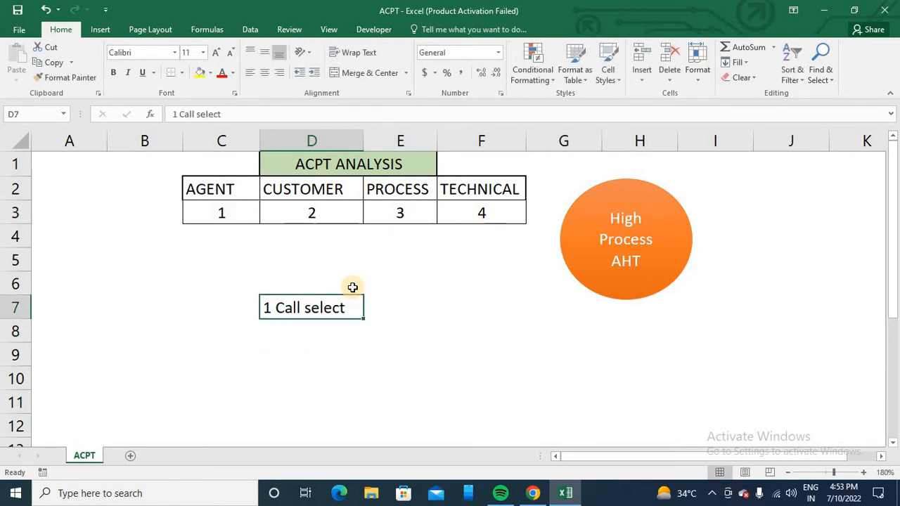
key(Up)
key(Up)
key(Up)
key(Up)
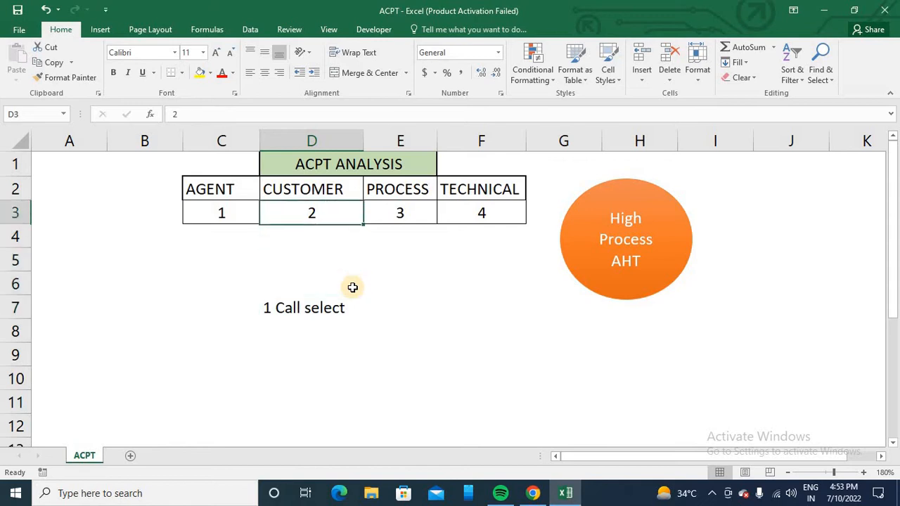
key(Left)
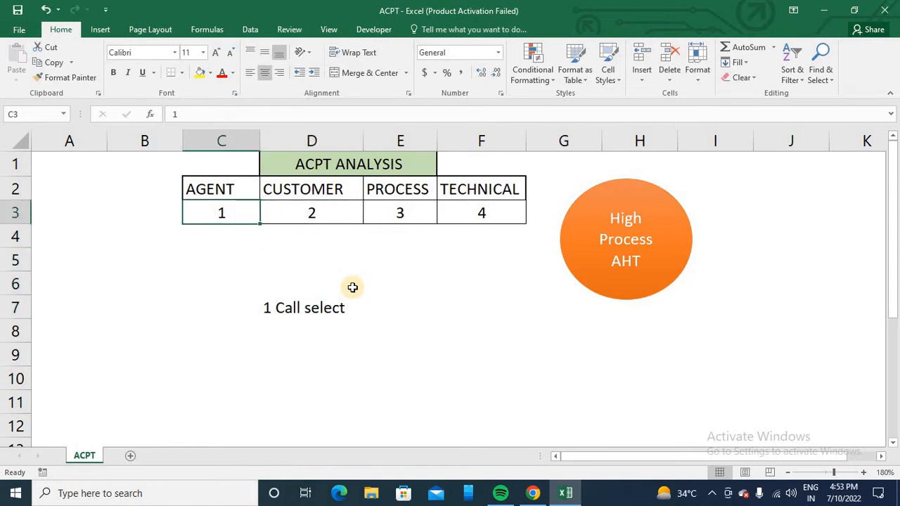
key(shift+Up)
key(shift+Right)
key(shift+Right)
key(shift+Right)
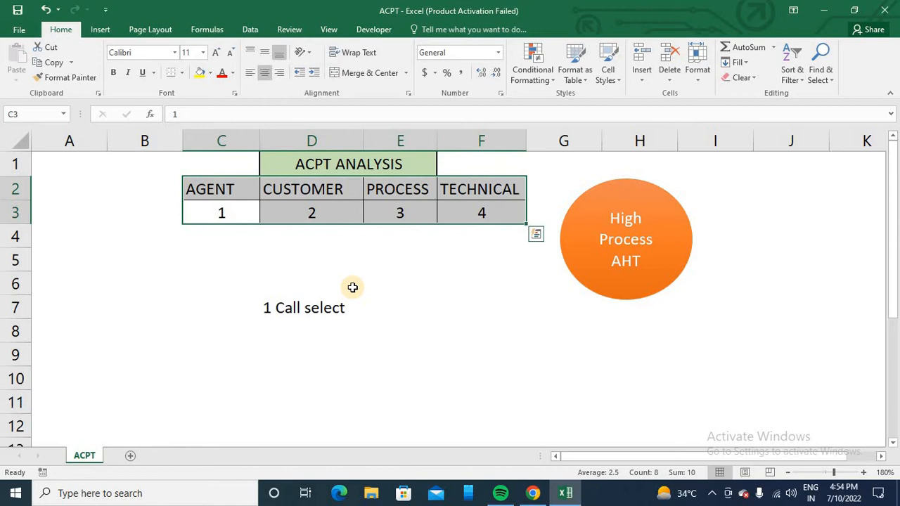
Step: Go over the category headings in C2:F2 again, on their own and together with the numbers in the row below
key(Left)
key(Right)
key(Up)
key(shift+Right)
key(shift+Right)
key(shift+Right)
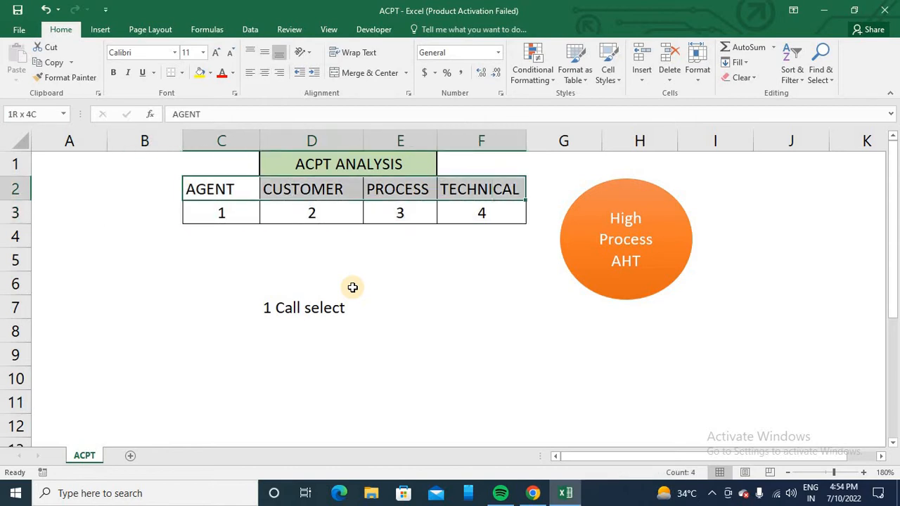
key(shift+Down)
key(Up)
key(Down)
key(shift+Right)
key(shift+Right)
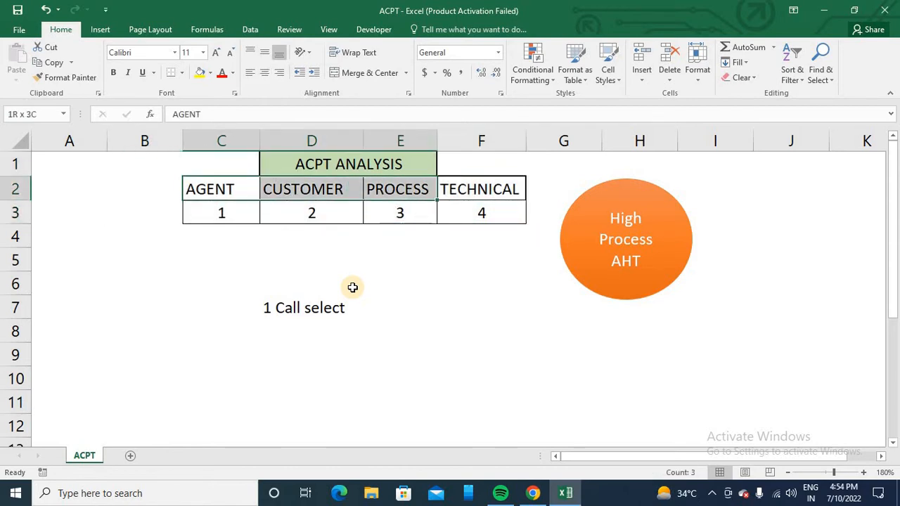
key(shift+Right)
key(shift+Down)
key(Down)
key(Down)
key(Down)
key(Down)
key(Right)
key(Right)
key(Right)
key(Right)
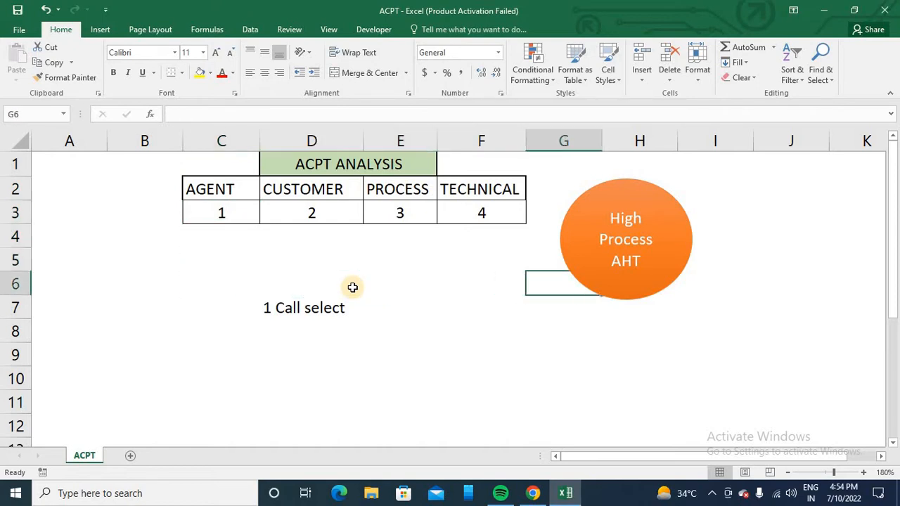
key(Left)
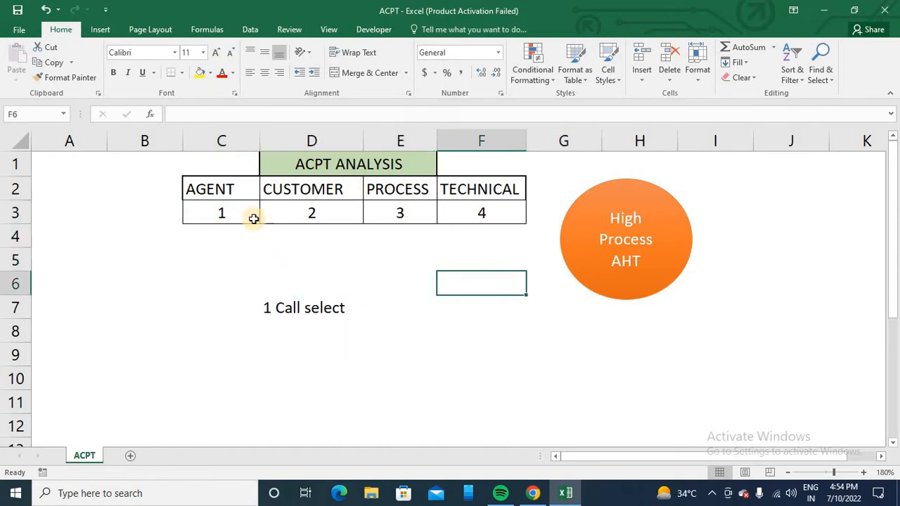
Step: Go through the AGENT, CUSTOMER, PROCESS and TECHNICAL headings one by one, returning to AGENT
click(236, 190)
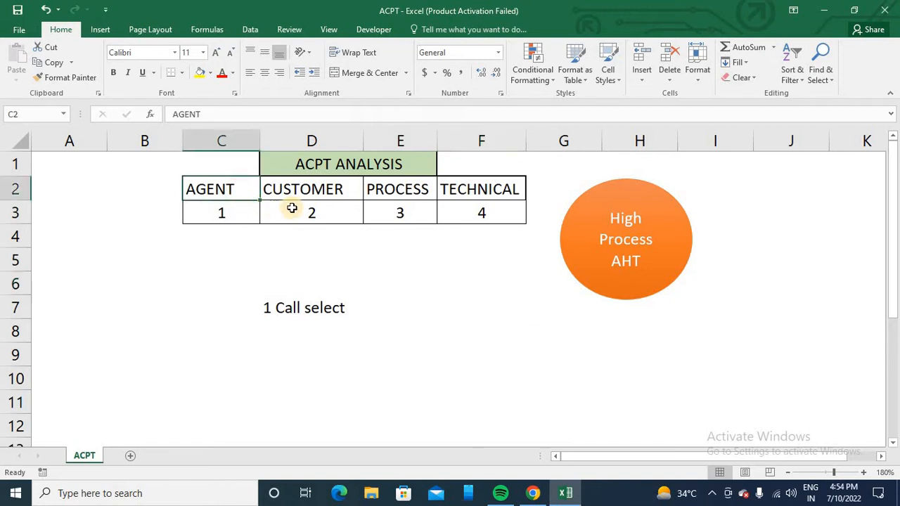
click(307, 188)
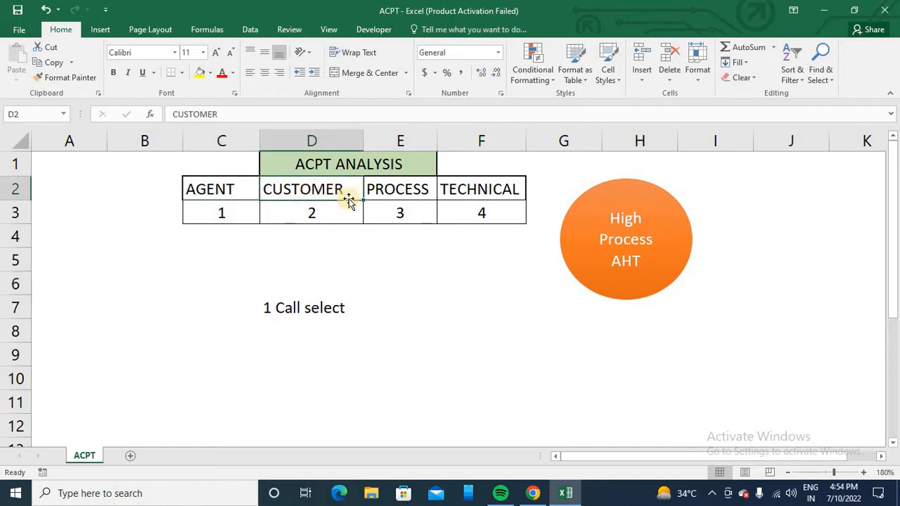
click(388, 187)
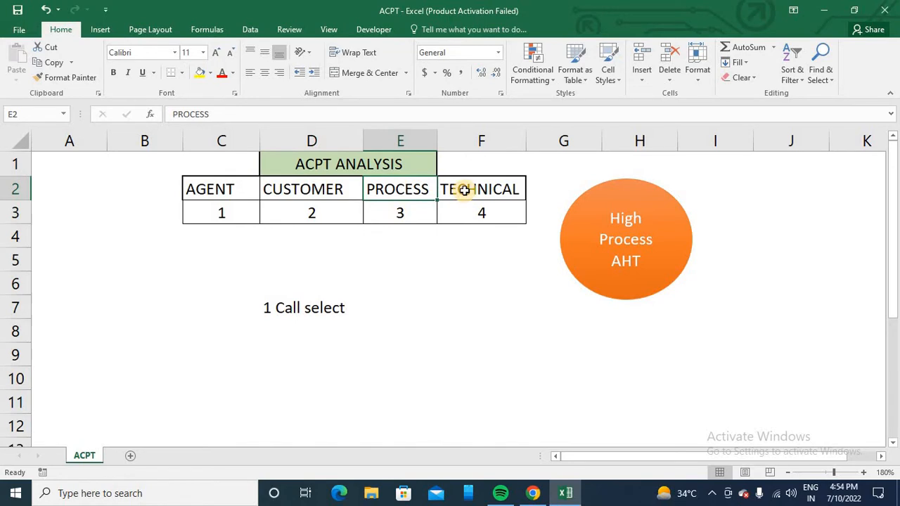
click(462, 189)
click(341, 187)
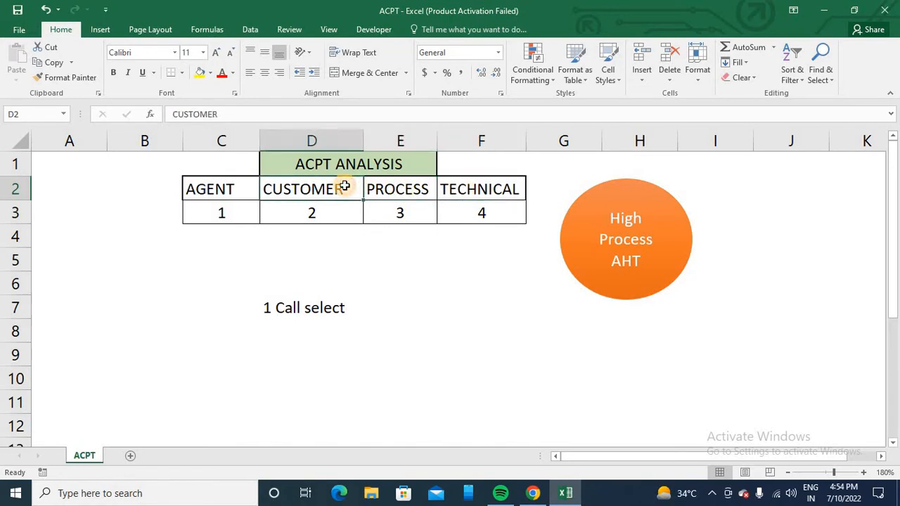
click(204, 190)
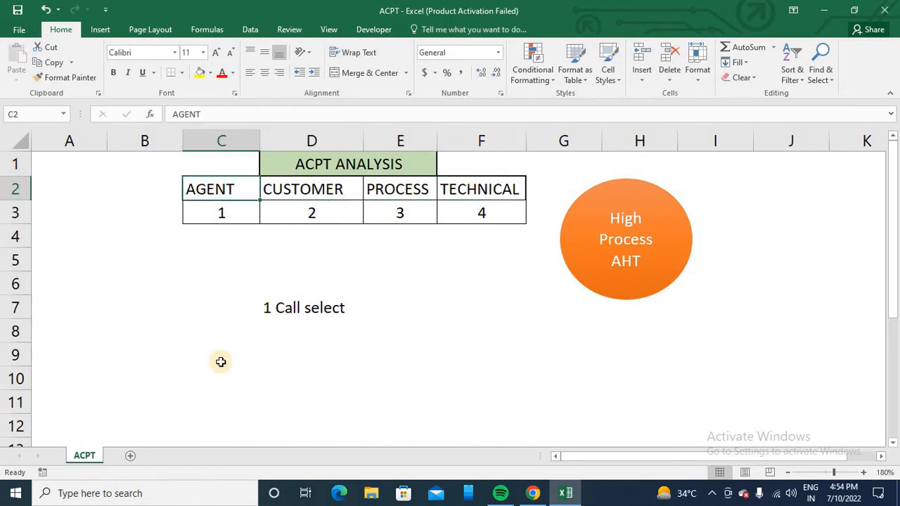
Step: Enter the note "Reason : New user / path use incorrect" in cell C4, under the AGENT column
click(212, 232)
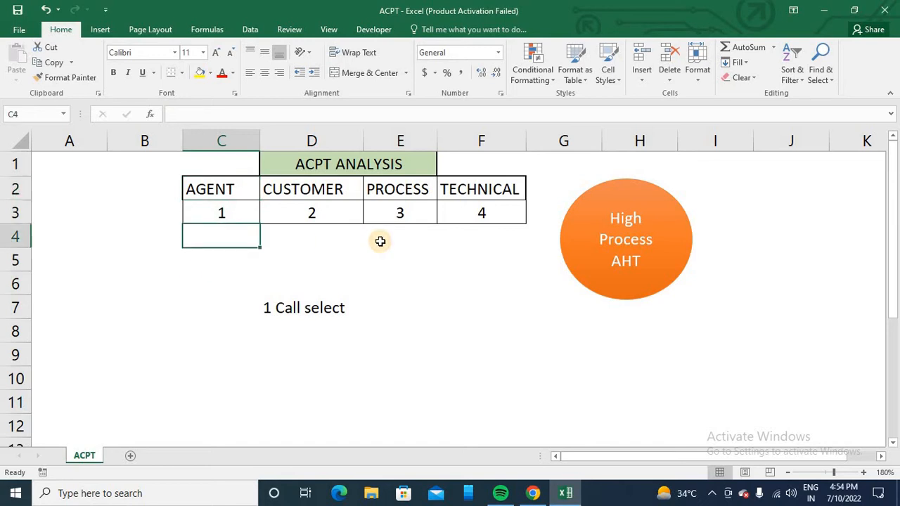
text(Re)
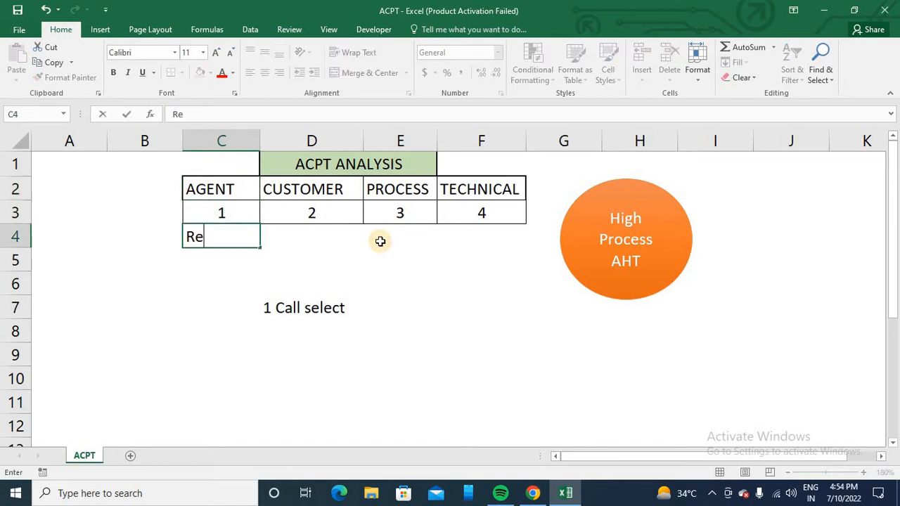
text(ason : New user )
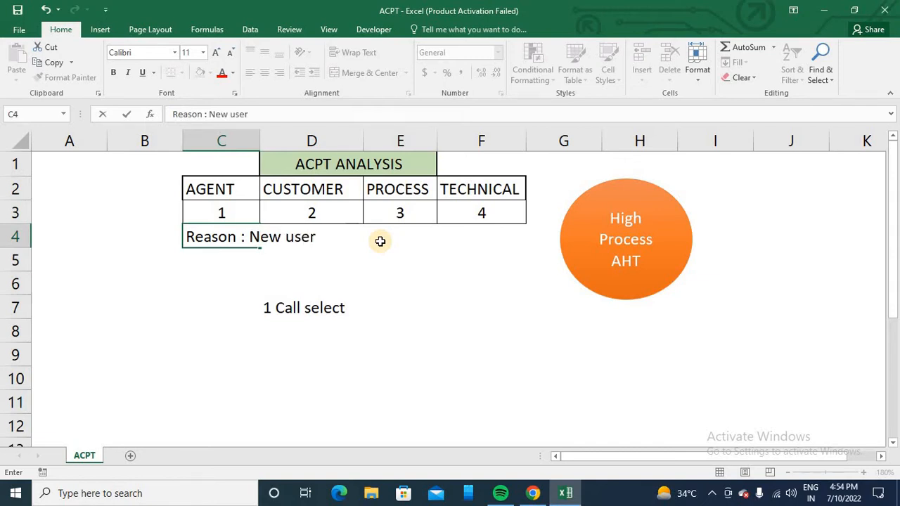
text(/)
text(patc)
key(BackSpace)
text(h )
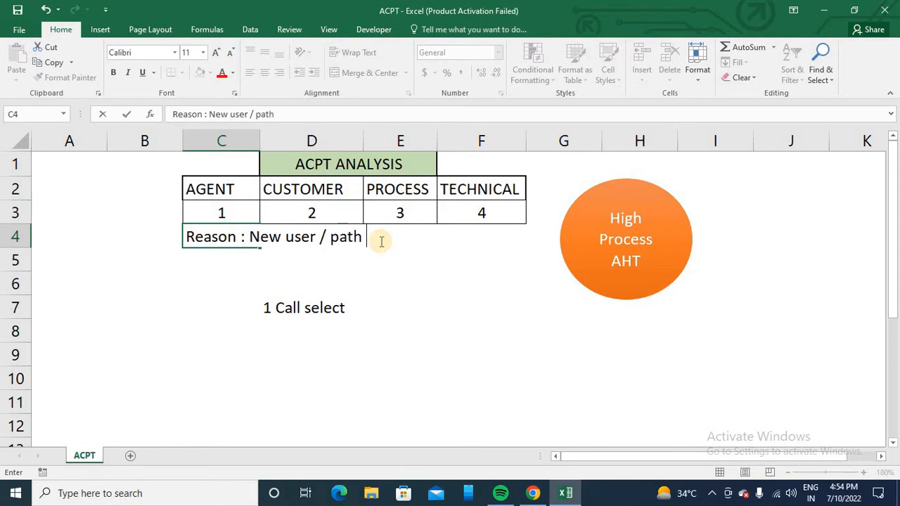
text(use incob)
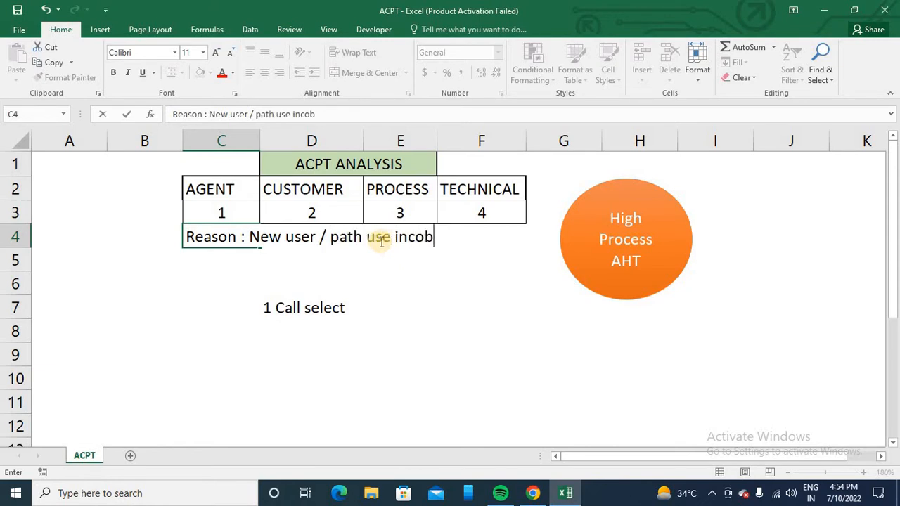
key(BackSpace)
text(rrect)
key(Return)
Step: Append "/ hold" to the end of the agent reason note in cell C4
key(Up)
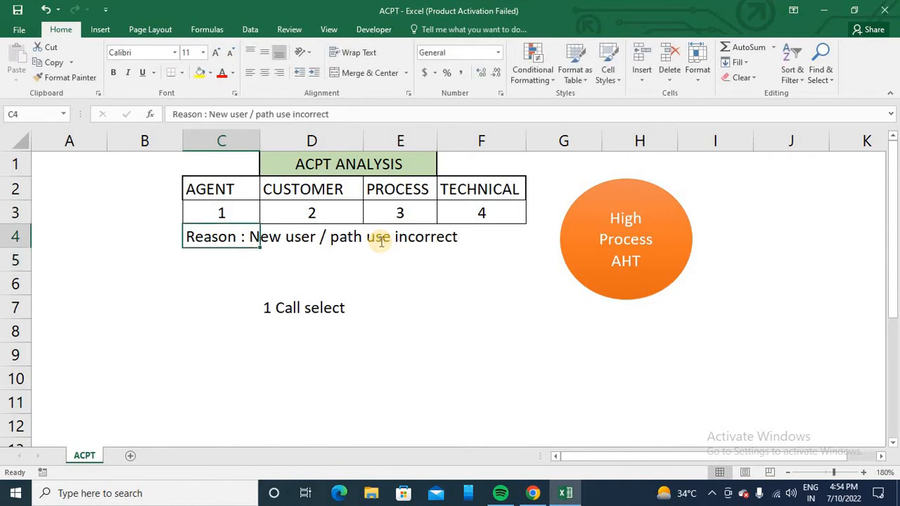
key(F2)
text(/ )
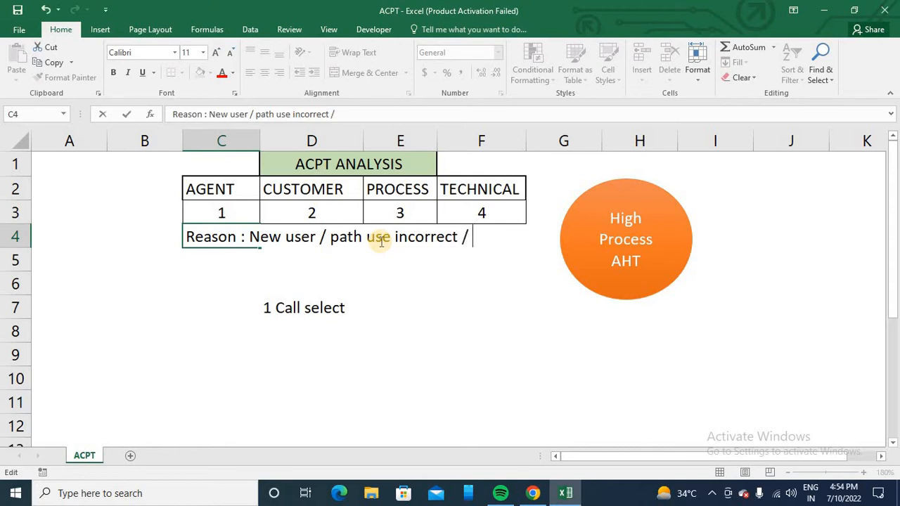
text(ho;df)
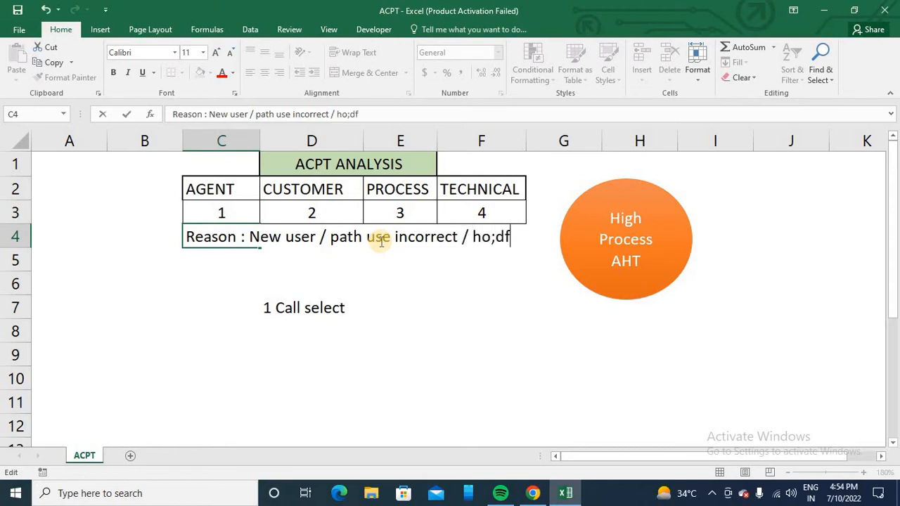
key(BackSpace)
key(BackSpace)
key(BackSpace)
text(ld)
key(Return)
key(Up)
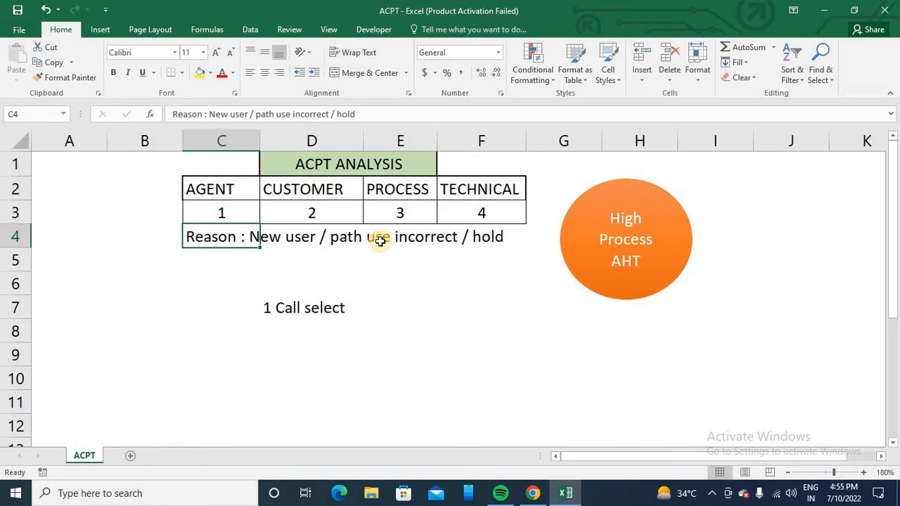
Step: Review the agent reason note in row 4 by highlighting it across C4:F4
key(shift+Right)
key(shift+Right)
key(shift+Right)
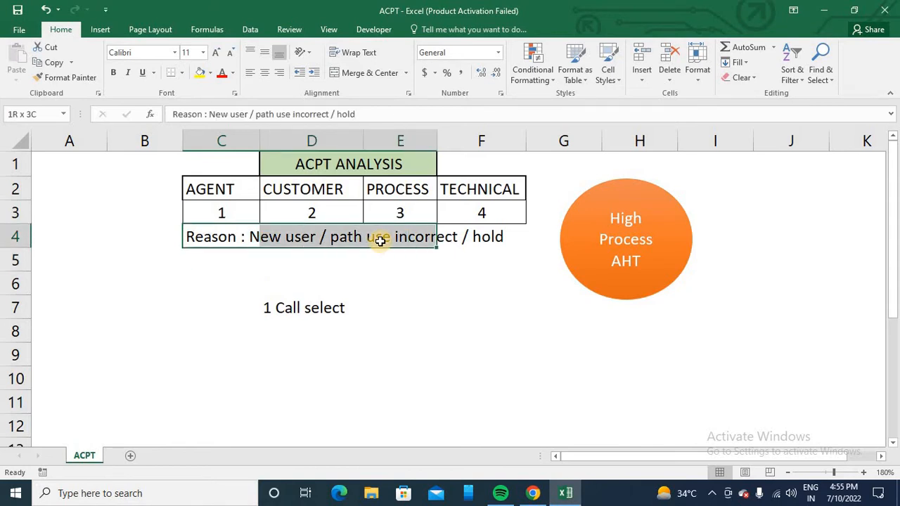
key(shift+Left)
key(Right)
key(Left)
key(Left)
key(Right)
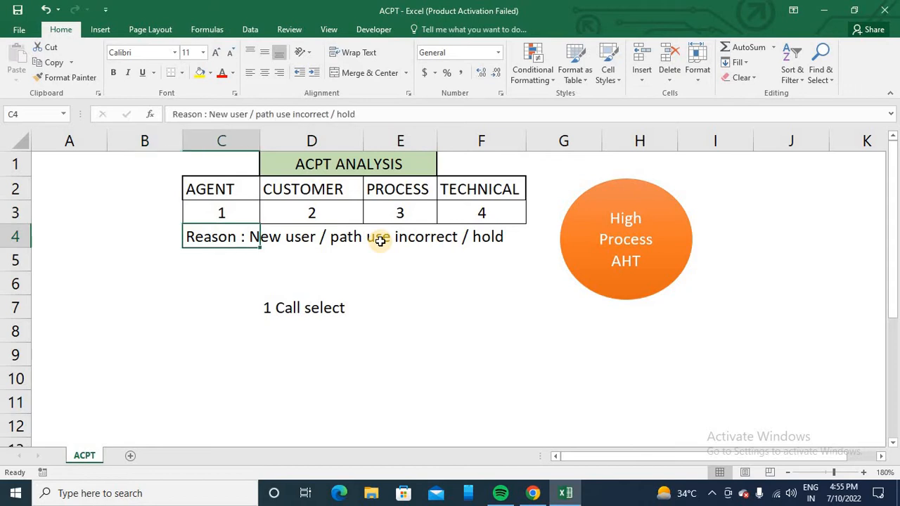
key(shift+Right)
key(shift+Right)
key(shift+Right)
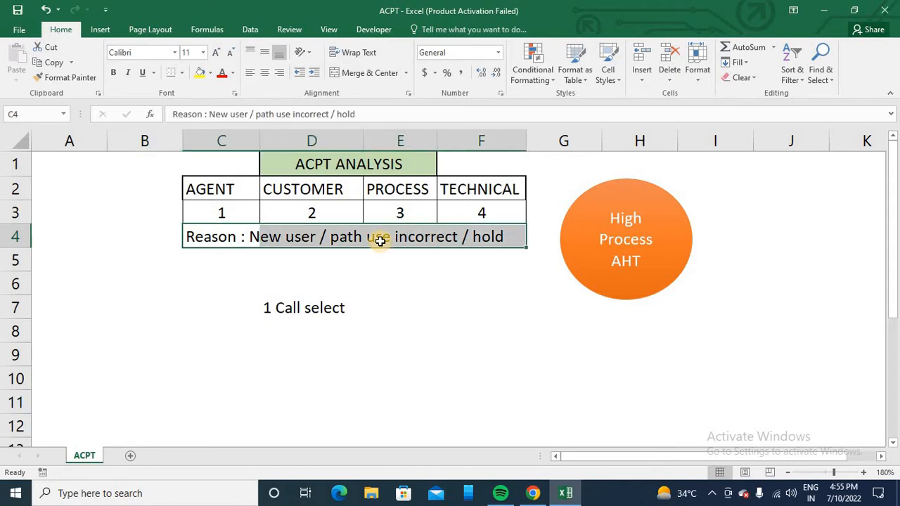
Step: Wrap the reason note within cell C4 and reduce the height of row 4 to about three text lines
key(Left)
key(Right)
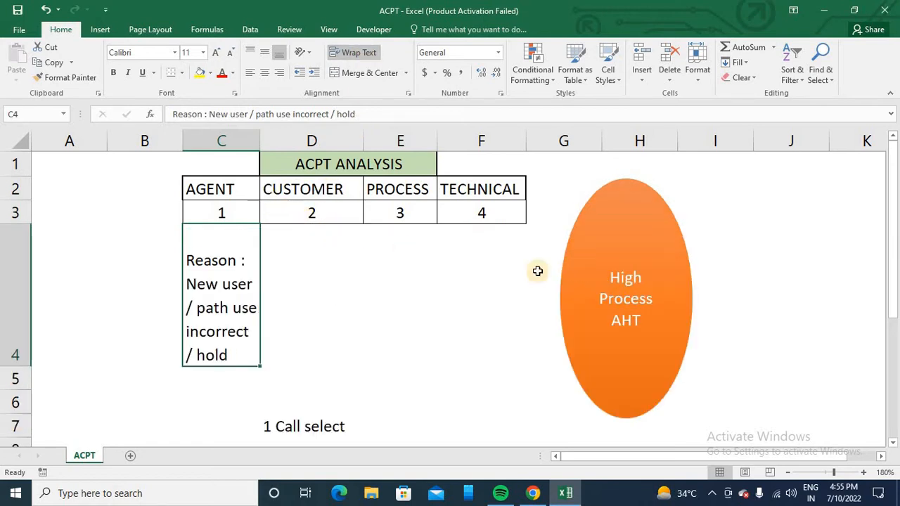
drag(25, 366, 21, 290)
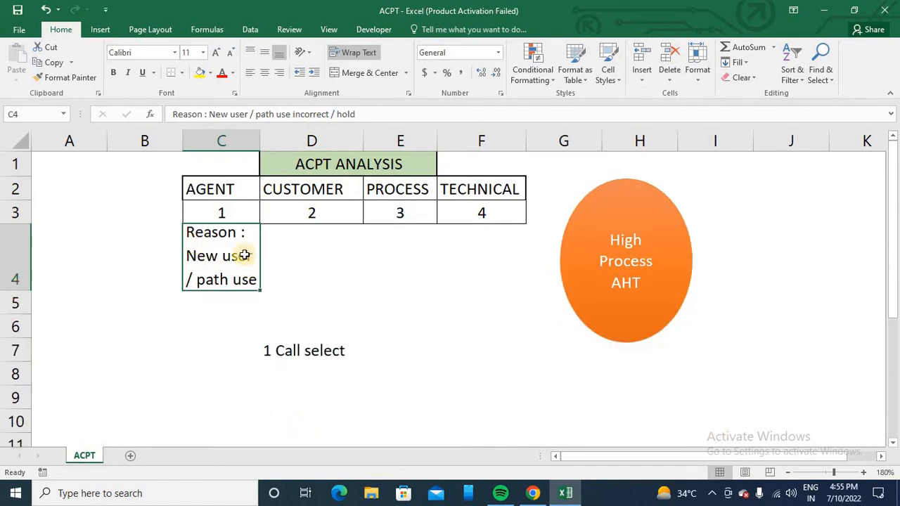
Step: Widen column C and vertically middle-align the reason note in cell C4
click(316, 211)
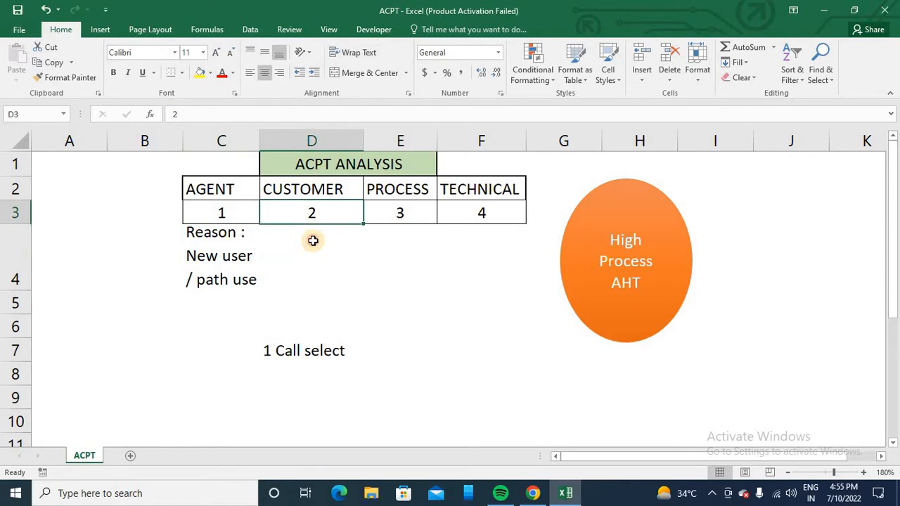
click(310, 240)
click(214, 250)
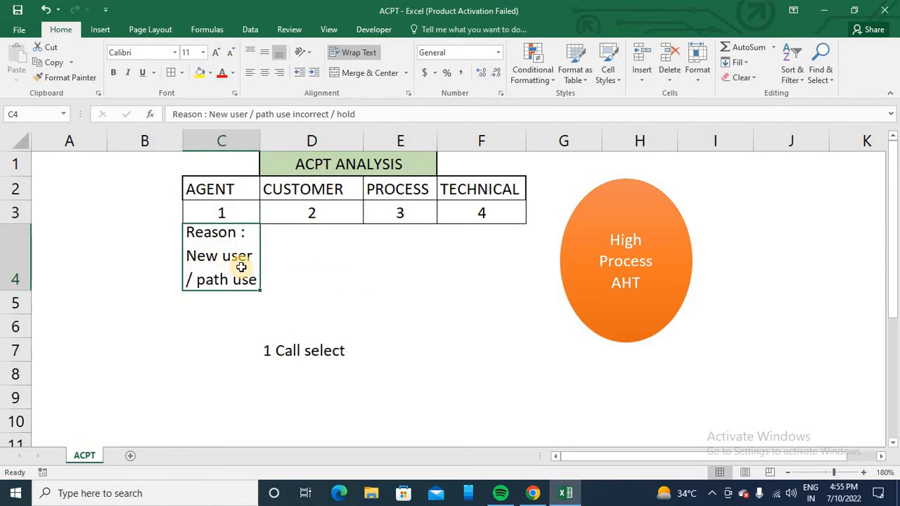
click(297, 233)
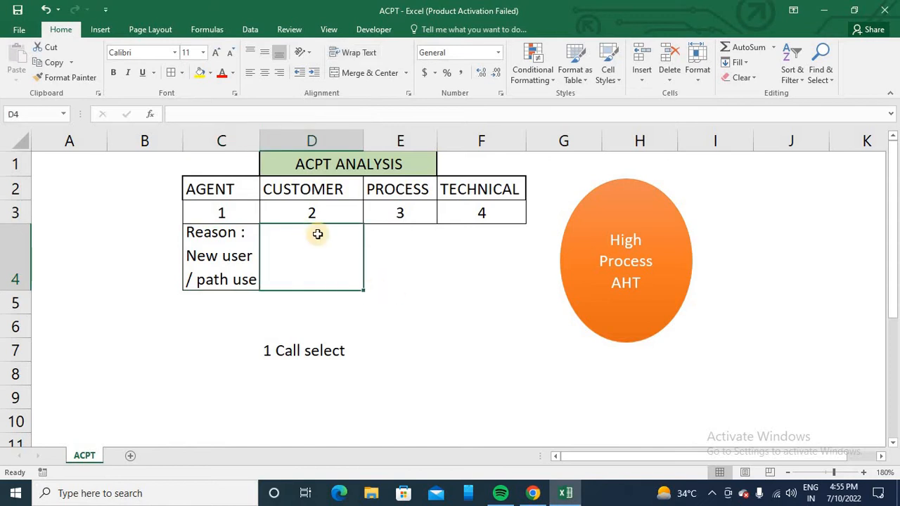
drag(260, 141, 295, 152)
click(239, 245)
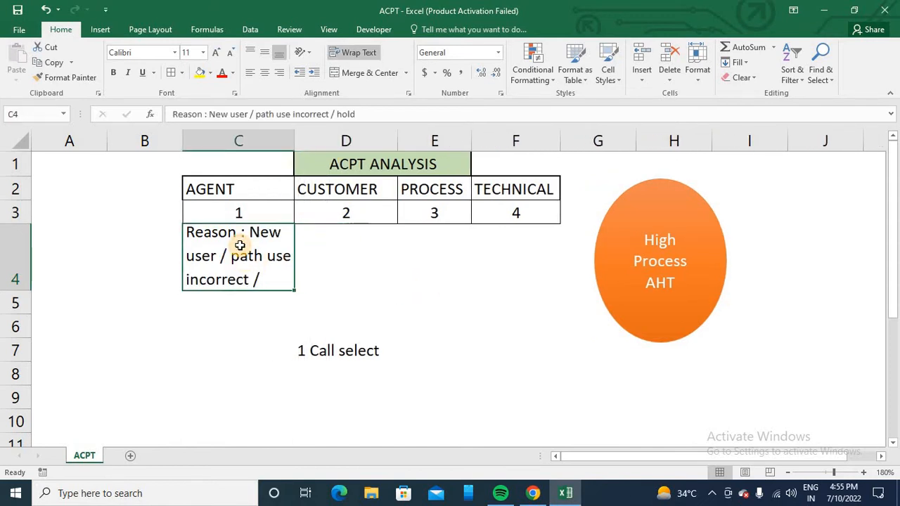
click(265, 52)
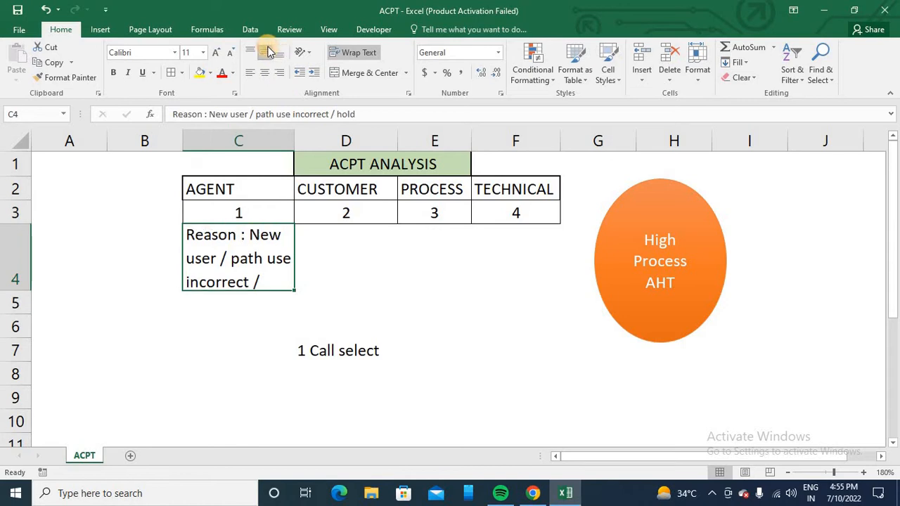
click(346, 241)
text(Mul)
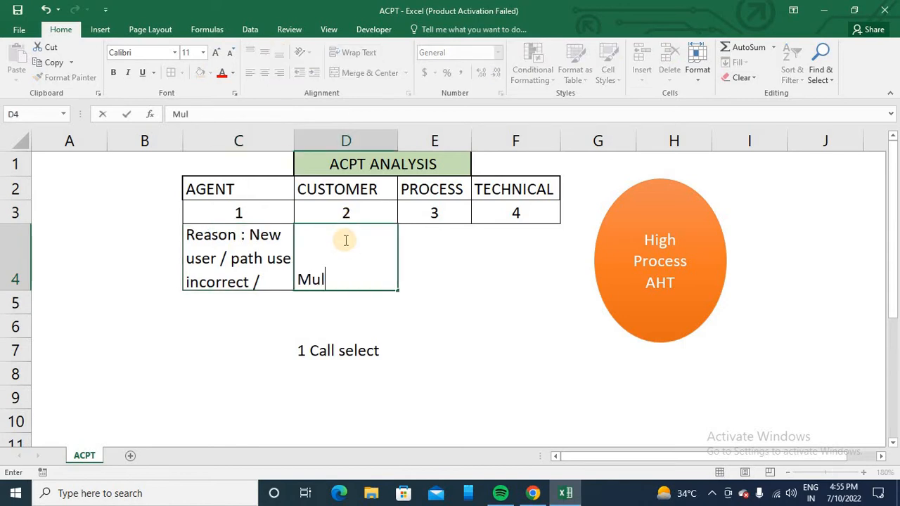
text(rti)
key(BackSpace)
key(BackSpace)
key(BackSpace)
key(BackSpace)
text(lp)
key(BackSpace)
key(BackSpace)
text(ltuipule)
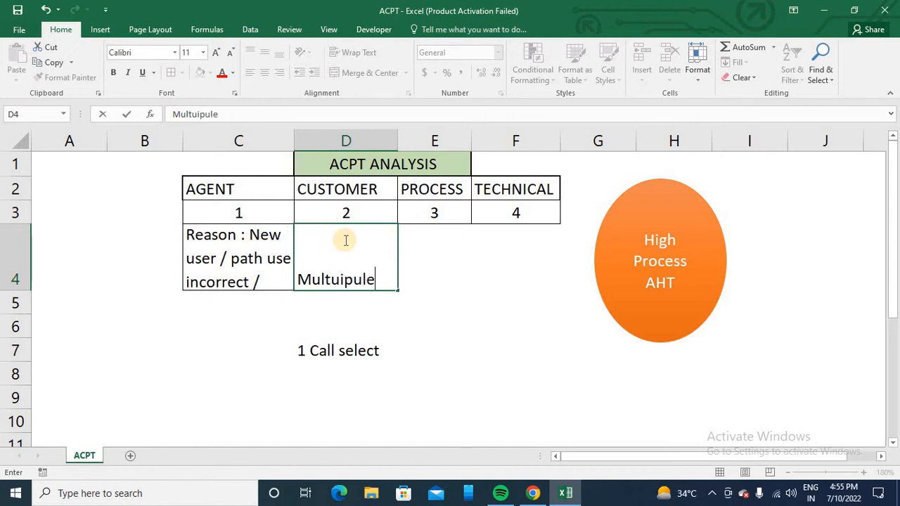
key(Return)
click(345, 239)
key(Delete)
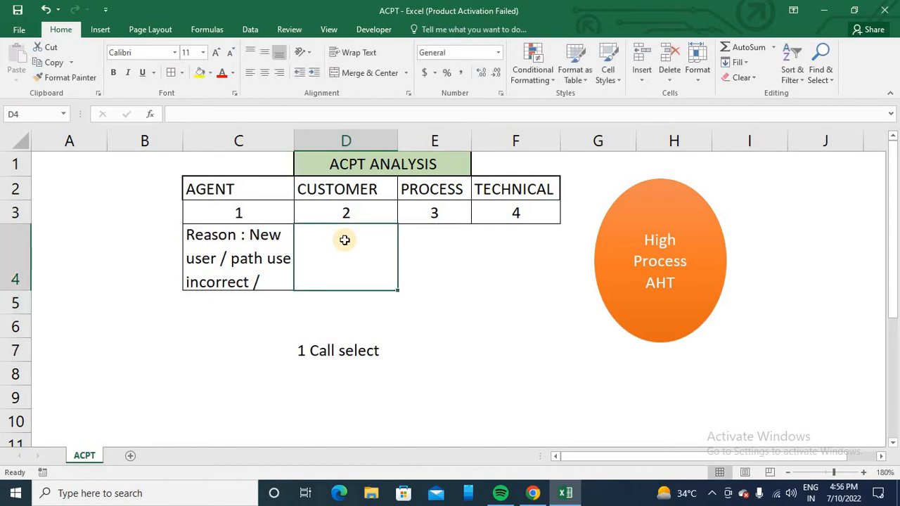
Step: Enter "More query" as the customer reason in cell D4
text(Moerw)
key(BackSpace)
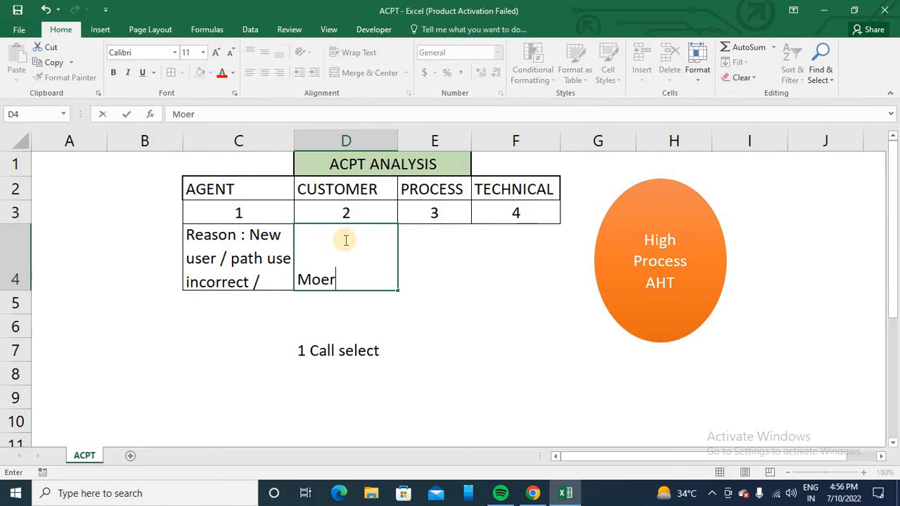
key(BackSpace)
key(BackSpace)
text(re que)
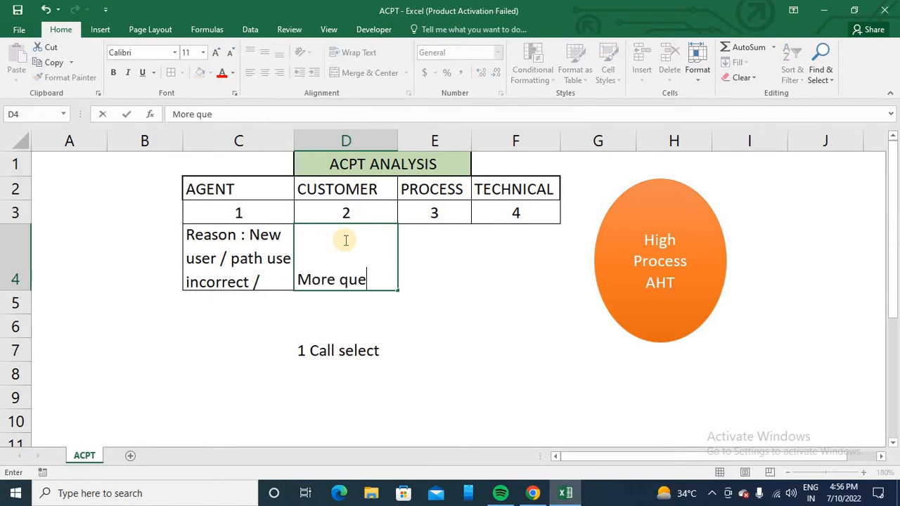
text(ry)
key(Return)
Step: Center the customer reason in cell D4 horizontally and vertically, and select the empty process reason cell E4
click(344, 240)
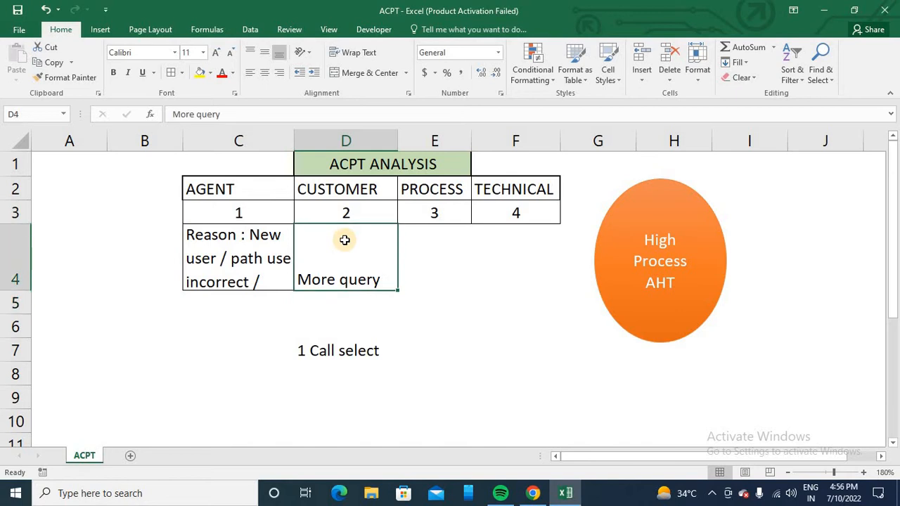
click(264, 72)
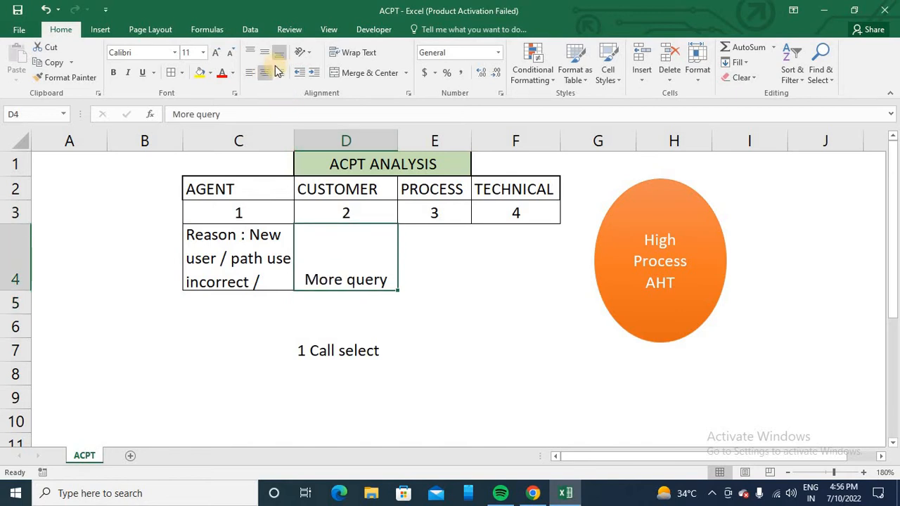
click(266, 55)
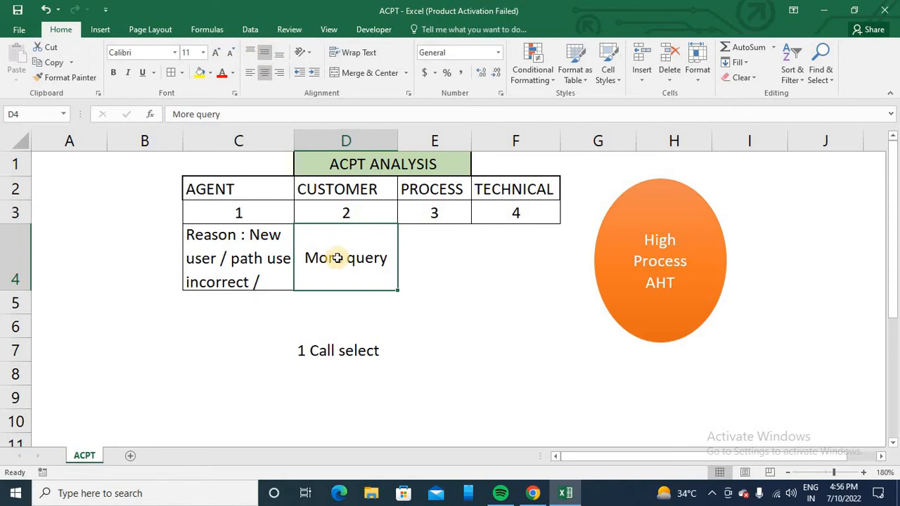
click(431, 243)
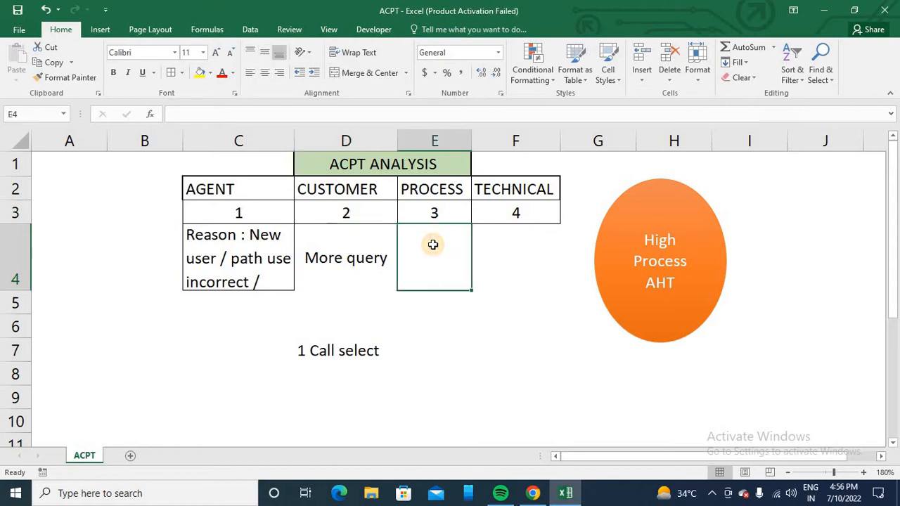
click(368, 240)
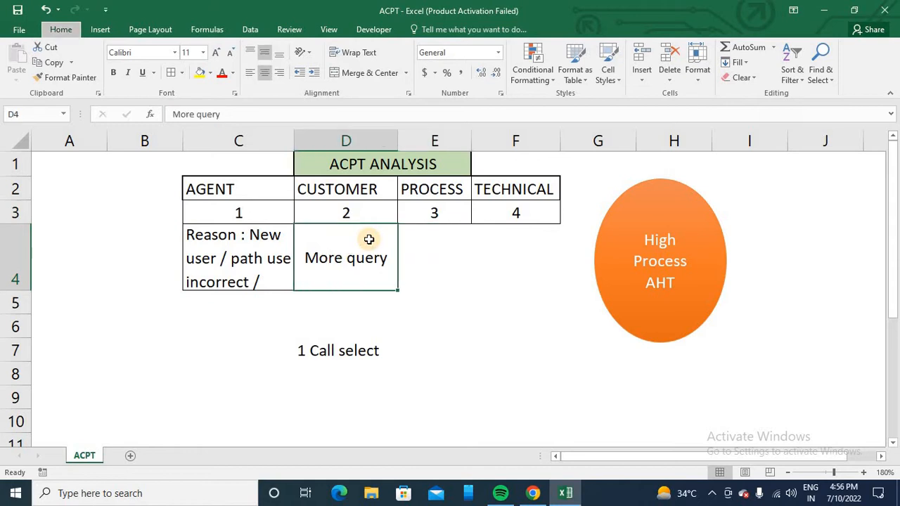
click(435, 243)
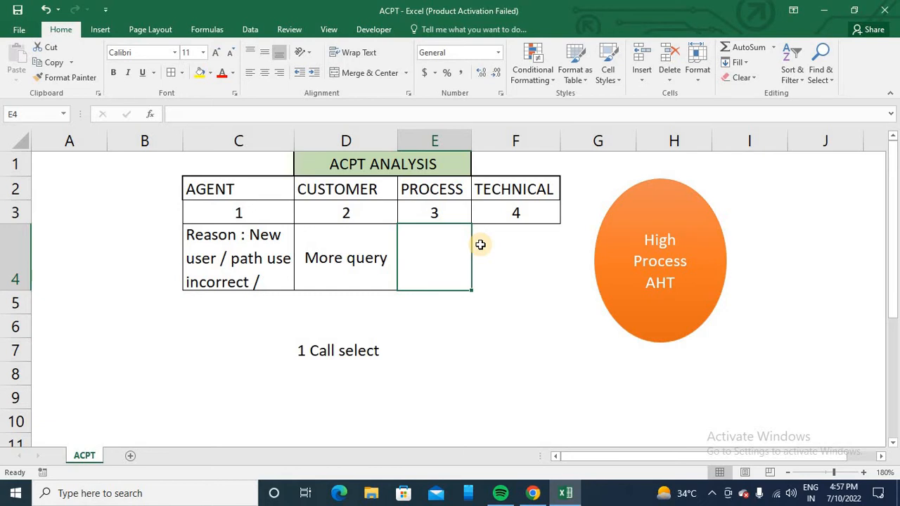
text(process)
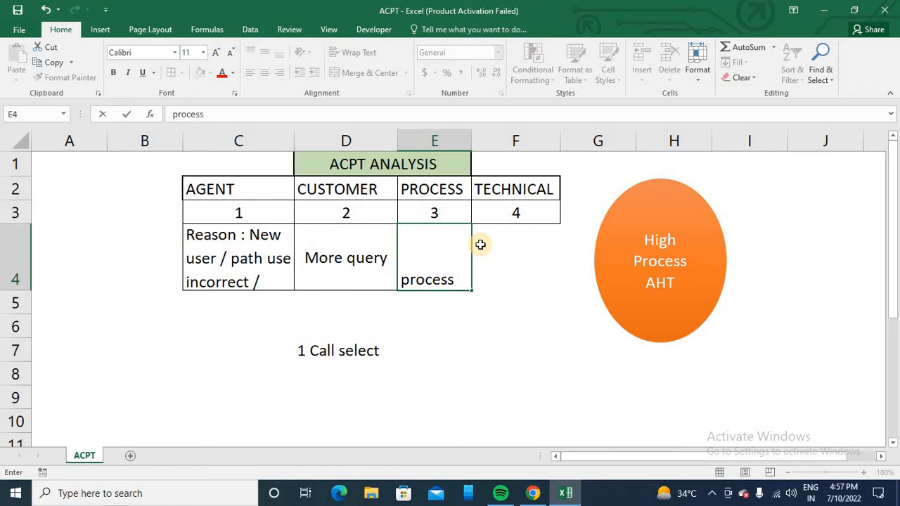
key(BackSpace)
key(BackSpace)
key(BackSpace)
key(BackSpace)
key(BackSpace)
key(BackSpace)
key(BackSpace)
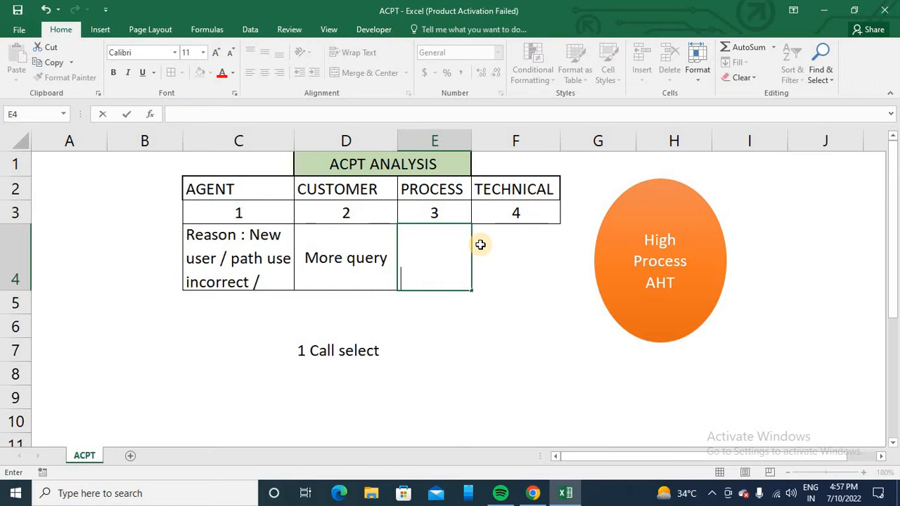
Step: Enter "Related to process" as the process reason in cell E4 and wrap its text
text(Related tyo)
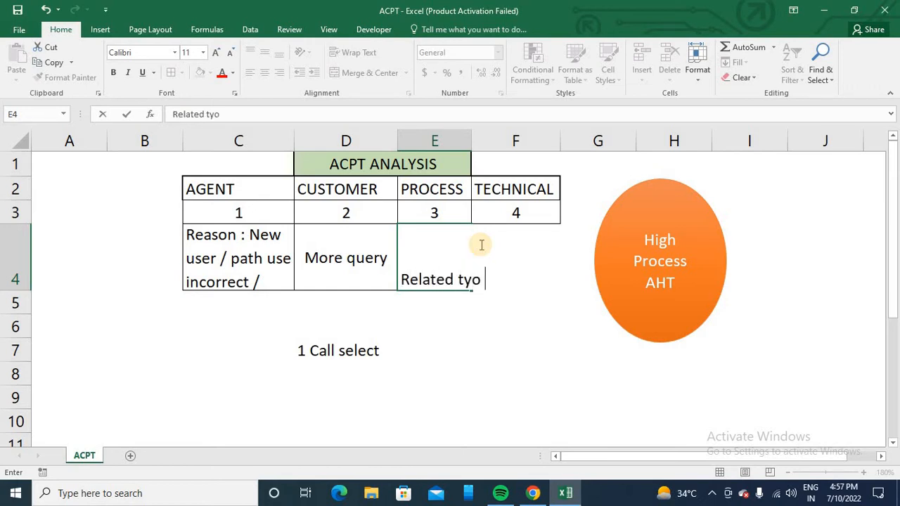
key(BackSpace)
key(BackSpace)
text(o proe)
key(BackSpace)
key(BackSpace)
text(oces)
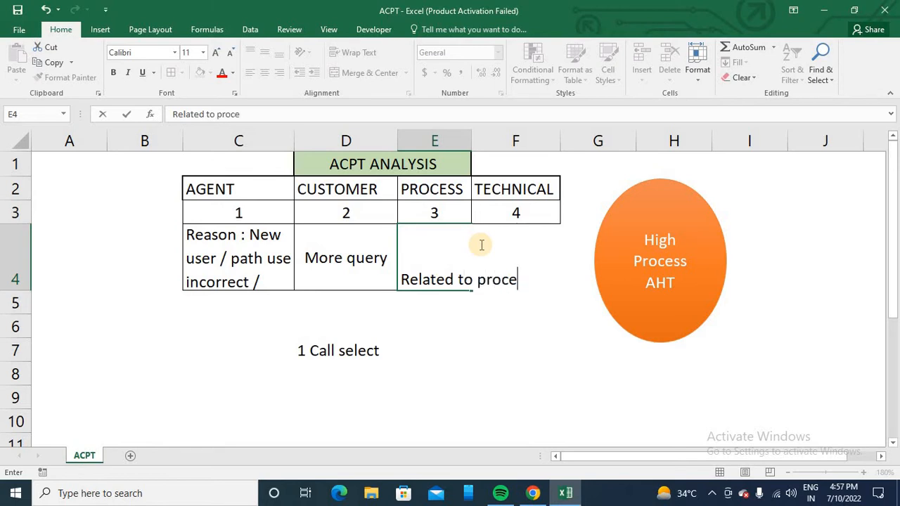
text(s)
key(Return)
key(Up)
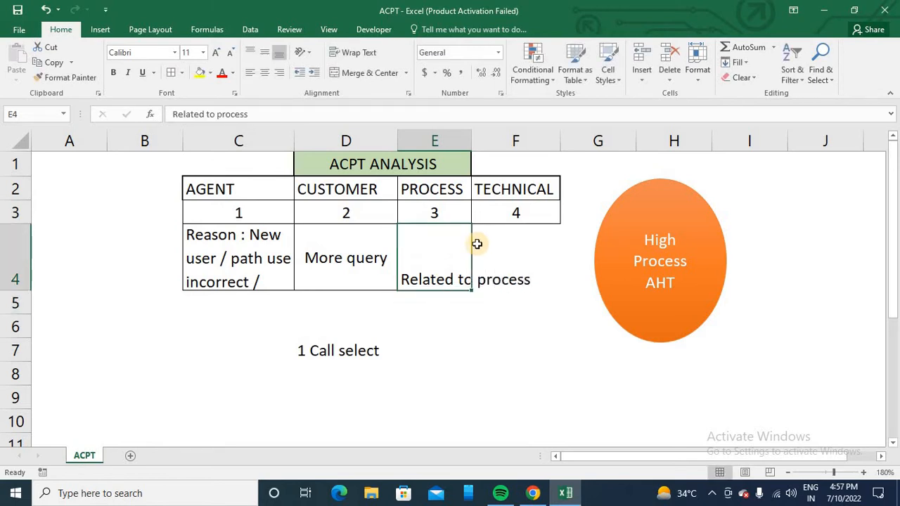
click(365, 56)
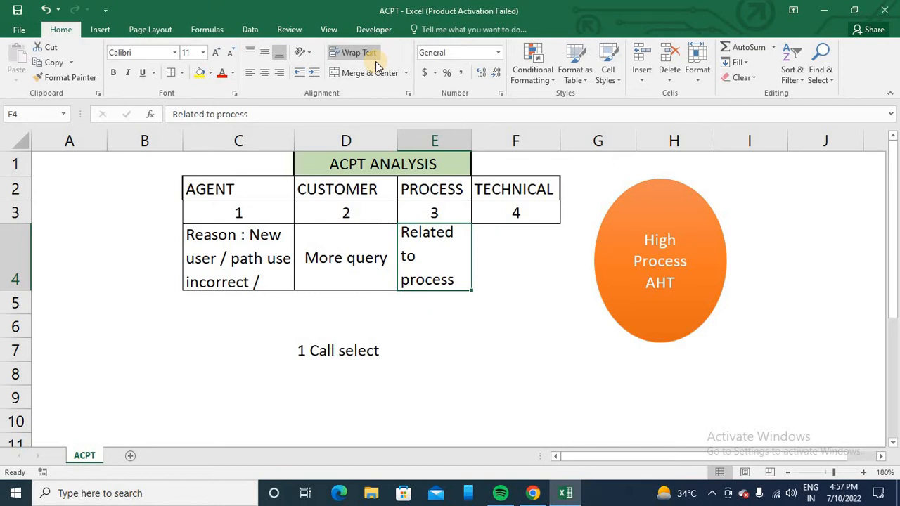
Step: Review the High Process AHT shape and the agent, customer, process and technical headings in row 2
click(504, 248)
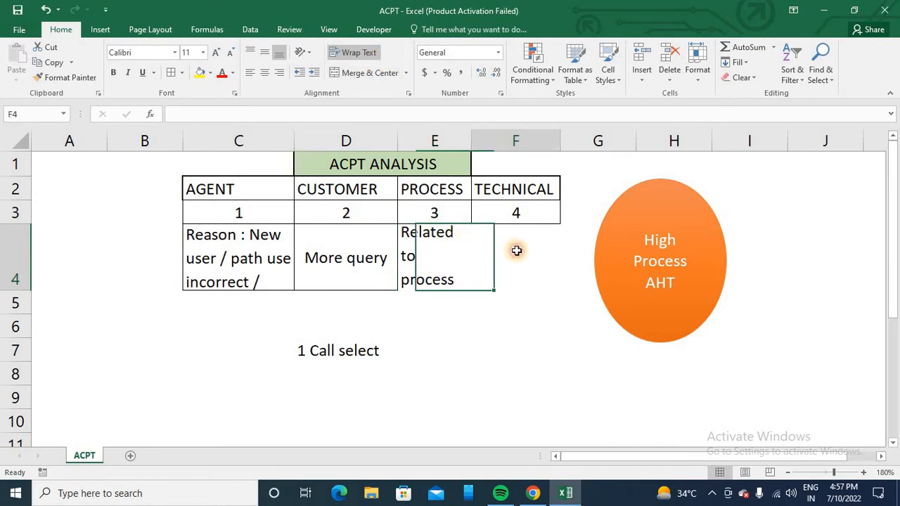
click(442, 236)
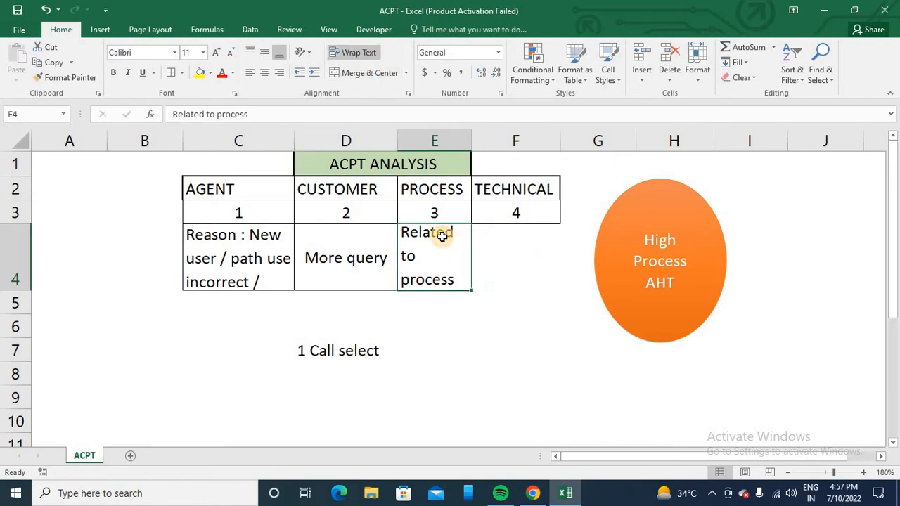
key(Down)
key(Up)
key(Right)
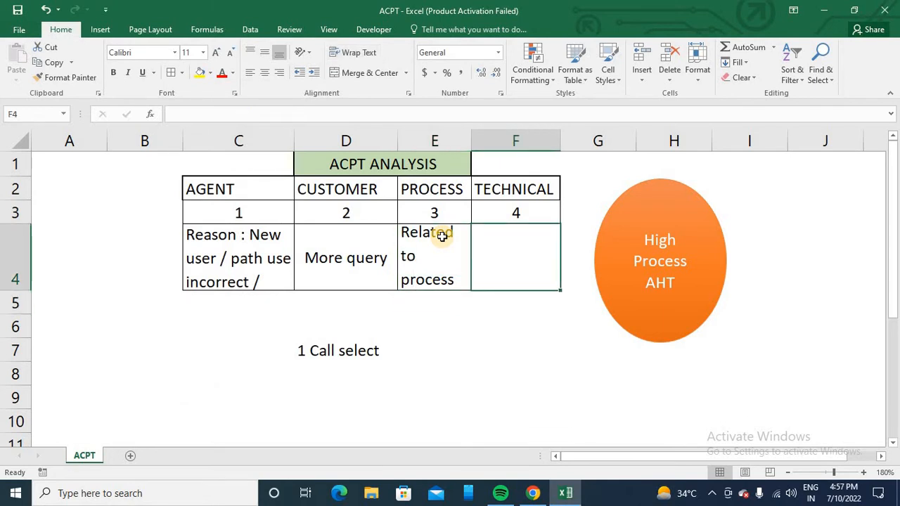
click(640, 215)
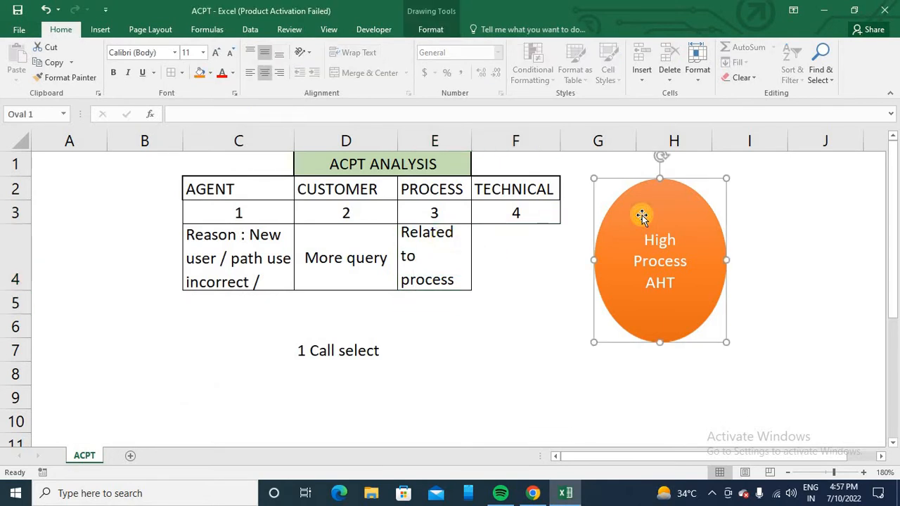
click(225, 191)
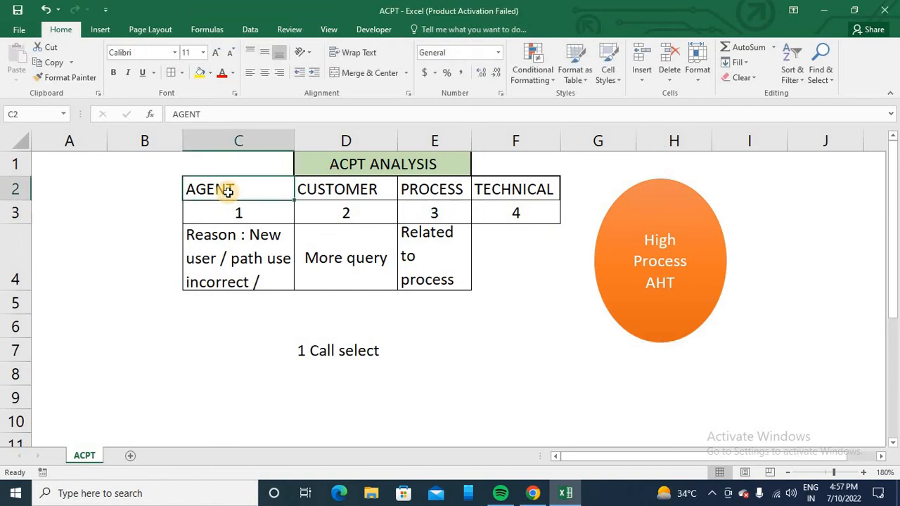
click(310, 188)
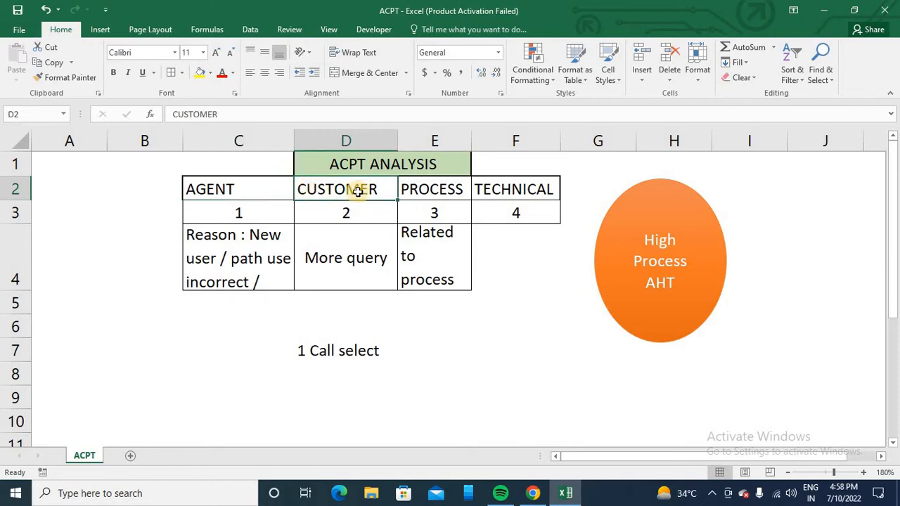
click(410, 191)
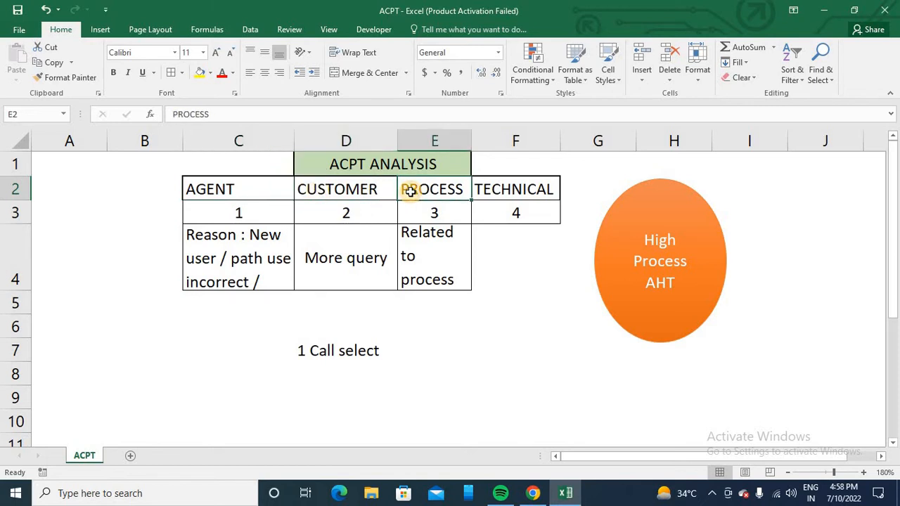
click(516, 193)
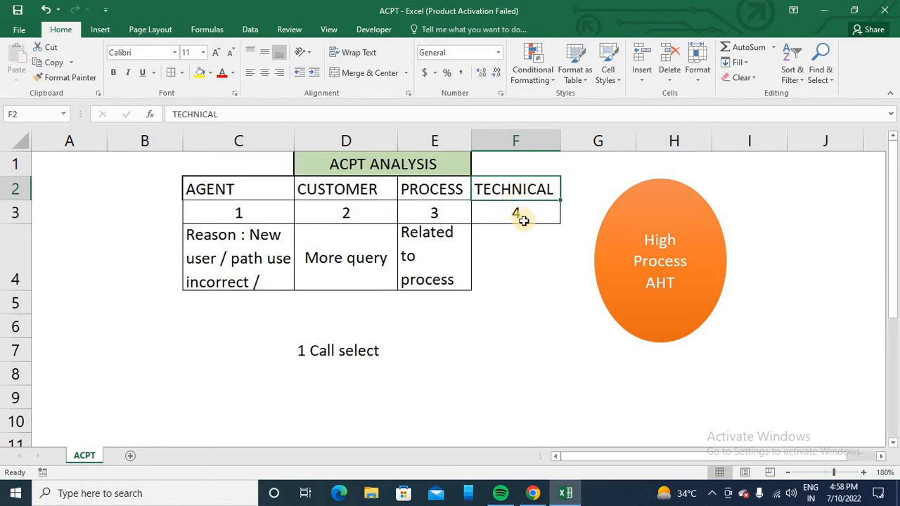
Step: Enter "CRM SLOW / NETWORK CONCERN / HEADPHOES" as the technical reason in cell F4 and wrap its text
click(498, 235)
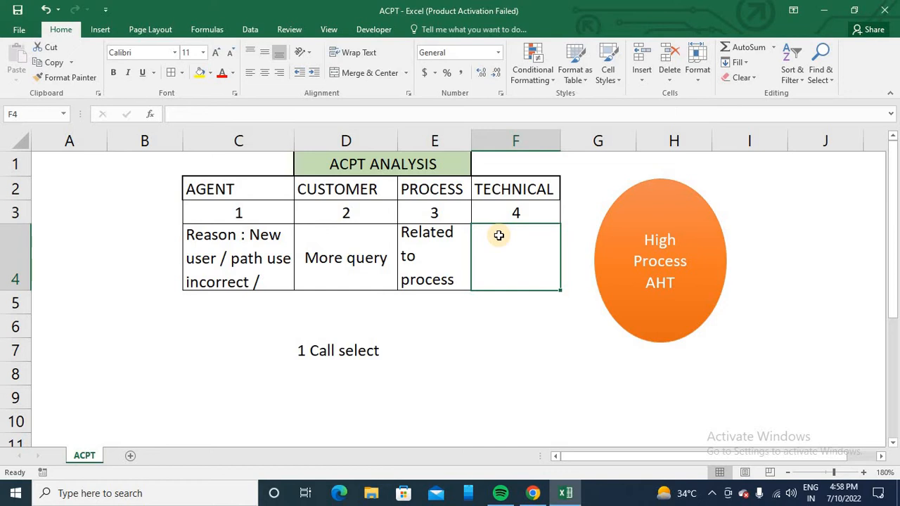
text(crm)
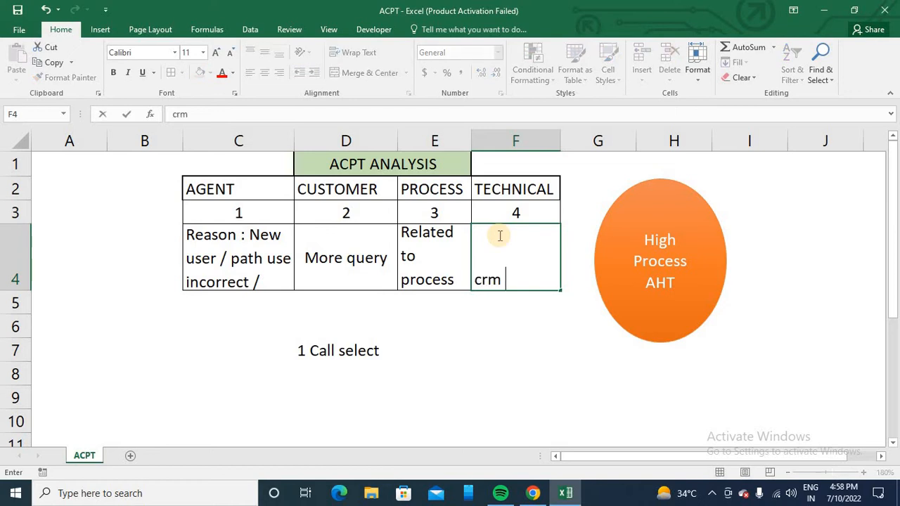
key(BackSpace)
key(BackSpace)
key(BackSpace)
key(BackSpace)
text(CRM)
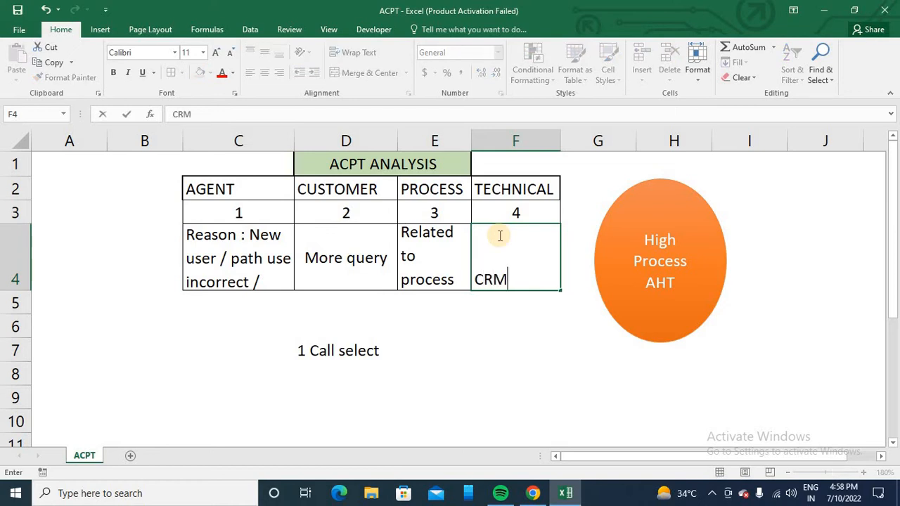
text( SLOW \)
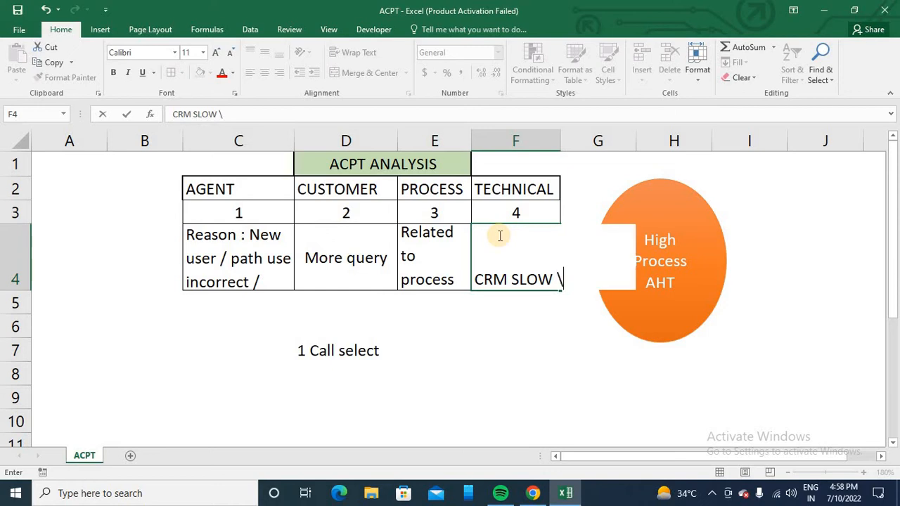
key(BackSpace)
text(/ NETYWR)
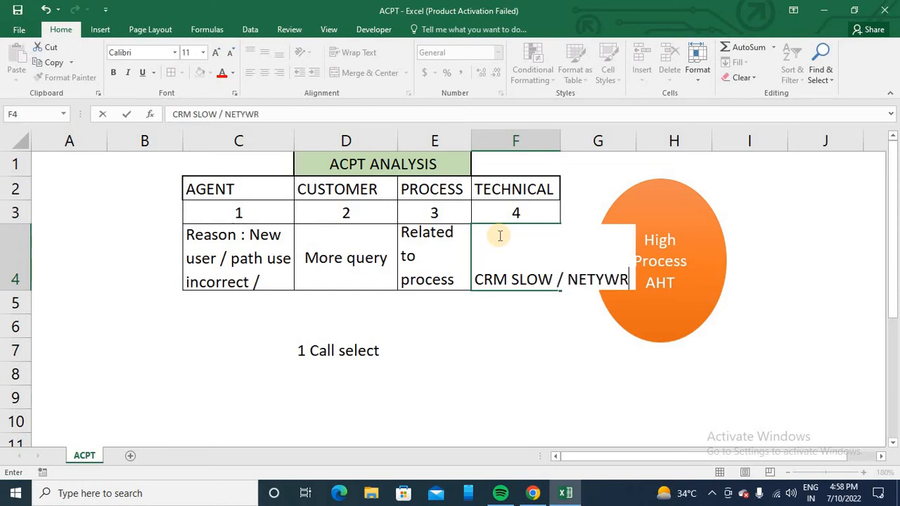
key(BackSpace)
key(BackSpace)
key(BackSpace)
text(WORK )
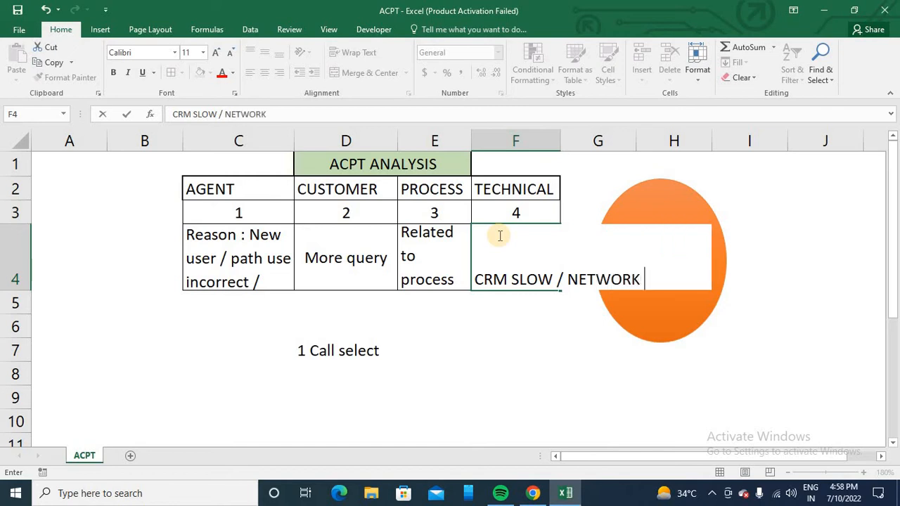
text(CONCERN / )
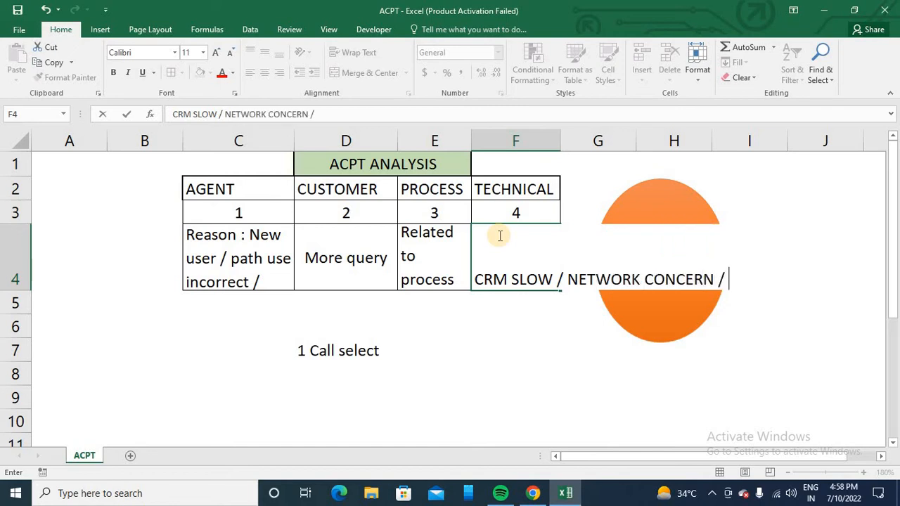
text(HEADPHOES)
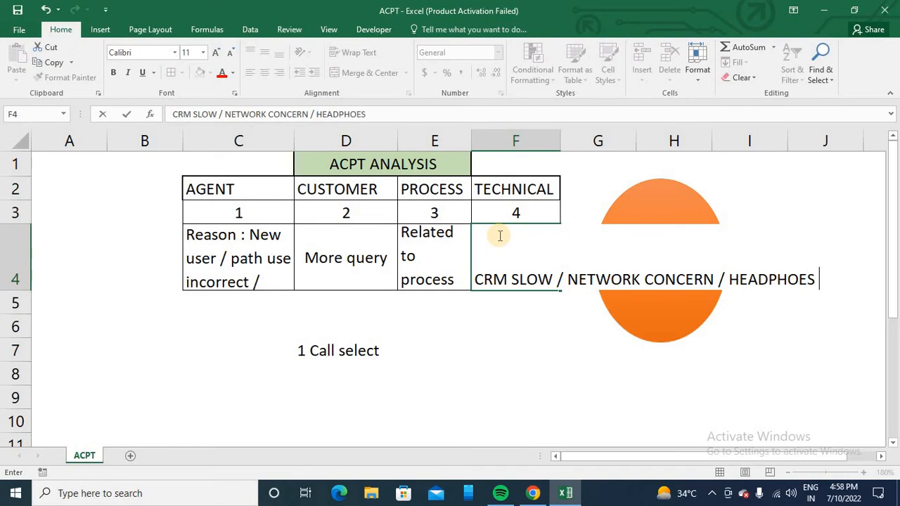
key(BackSpace)
key(Return)
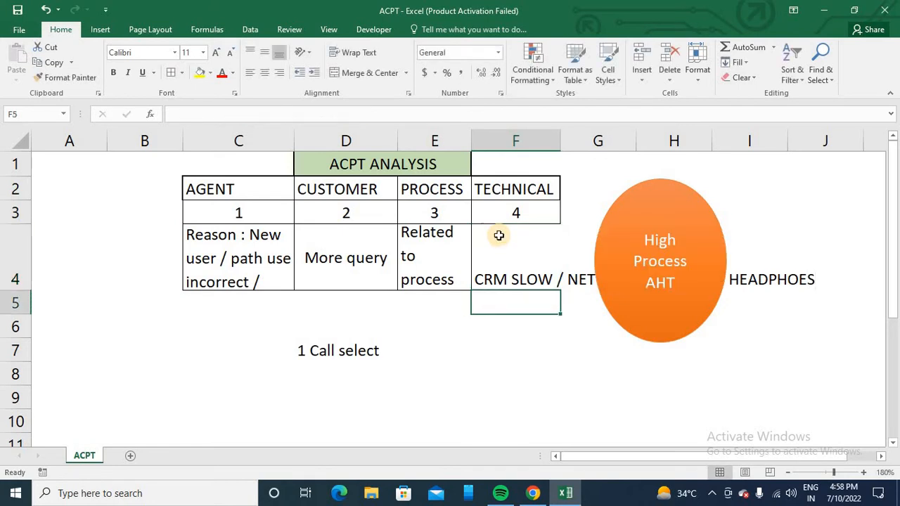
click(500, 235)
click(339, 52)
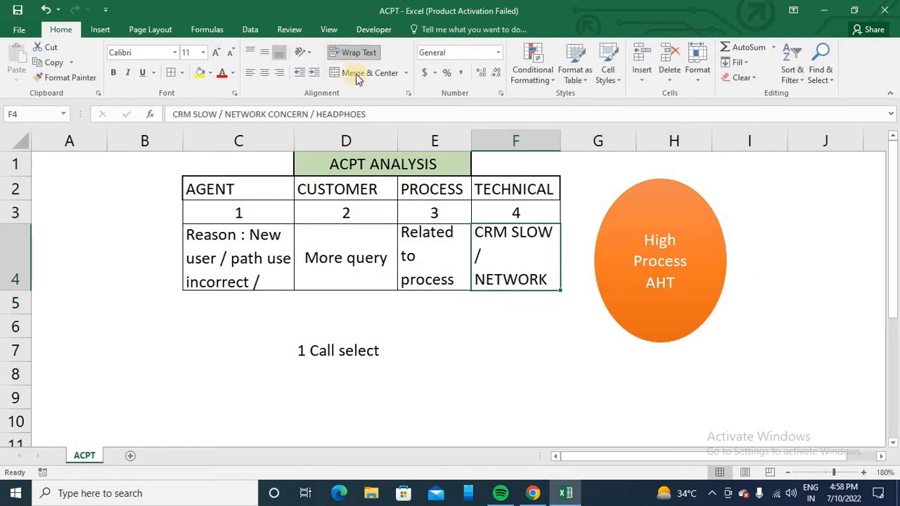
Step: Fill the four column headings in C2:F2 with yellow
click(245, 188)
key(shift+Right)
key(shift+Right)
key(shift+Right)
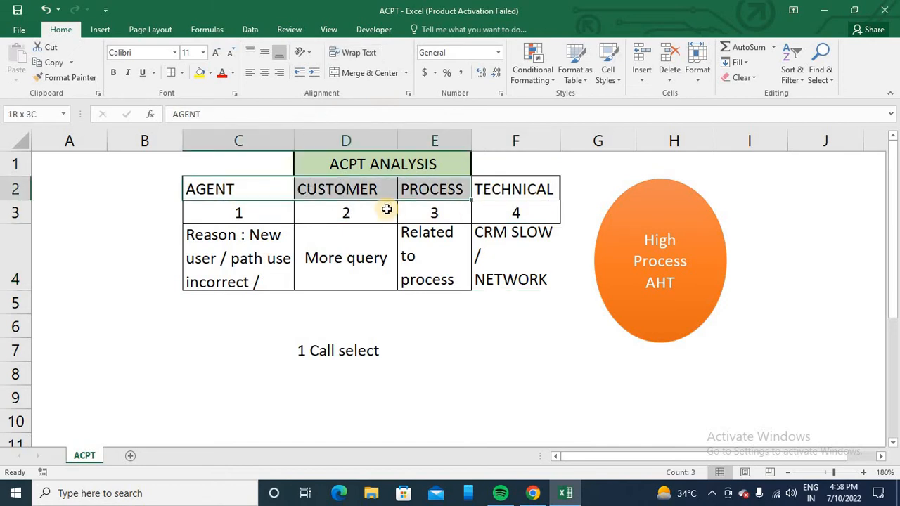
click(201, 73)
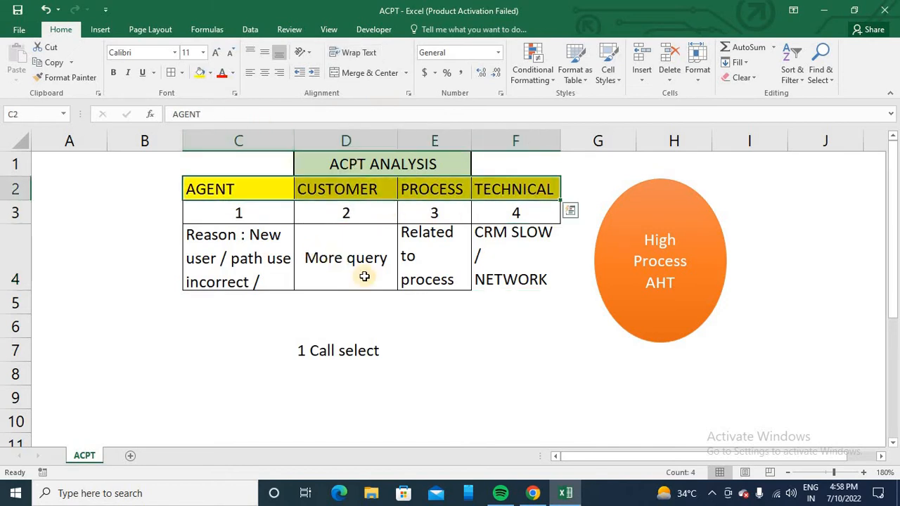
Step: Review the example reasons in C4:F4 under the agent, customer, process and technical headings
click(442, 298)
click(282, 252)
click(354, 255)
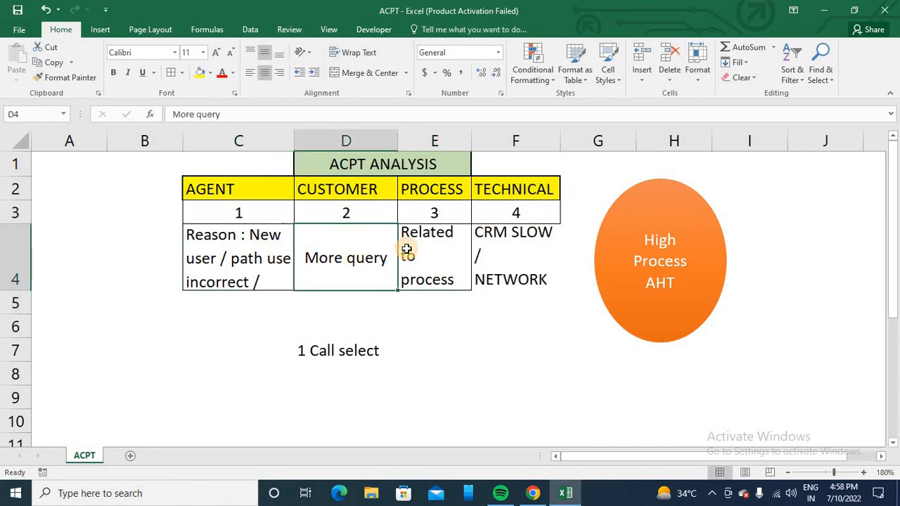
click(410, 258)
click(499, 257)
click(446, 257)
click(304, 258)
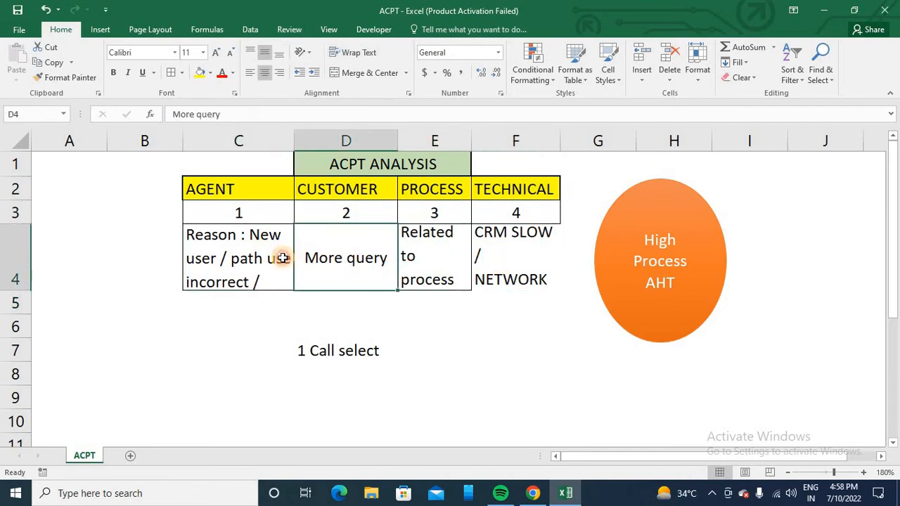
click(282, 255)
click(322, 257)
click(418, 251)
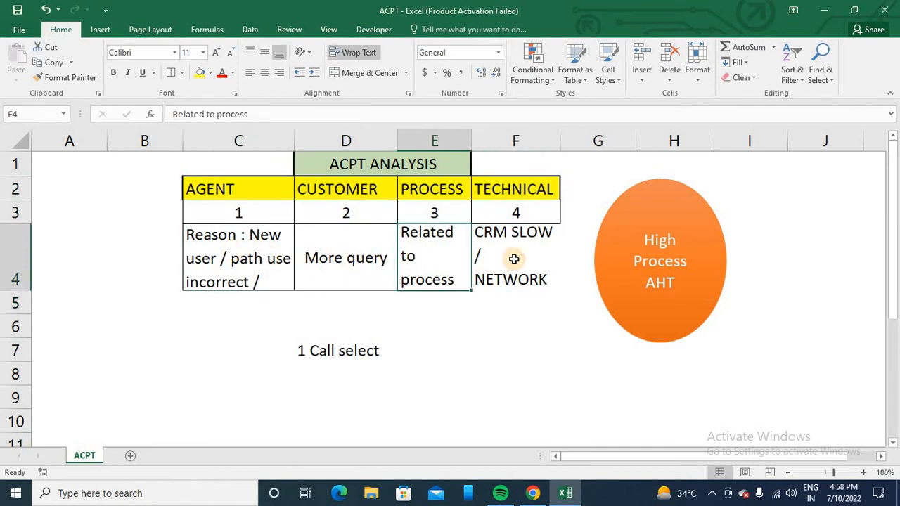
click(514, 260)
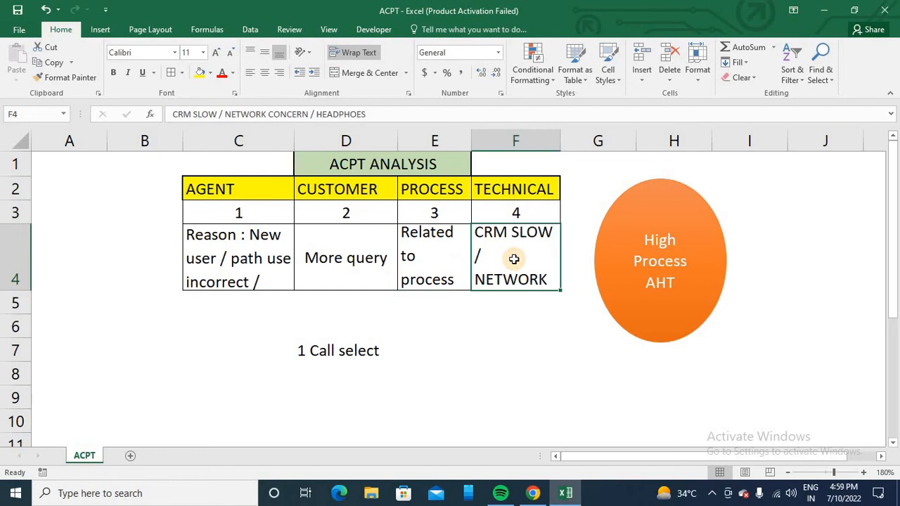
click(242, 217)
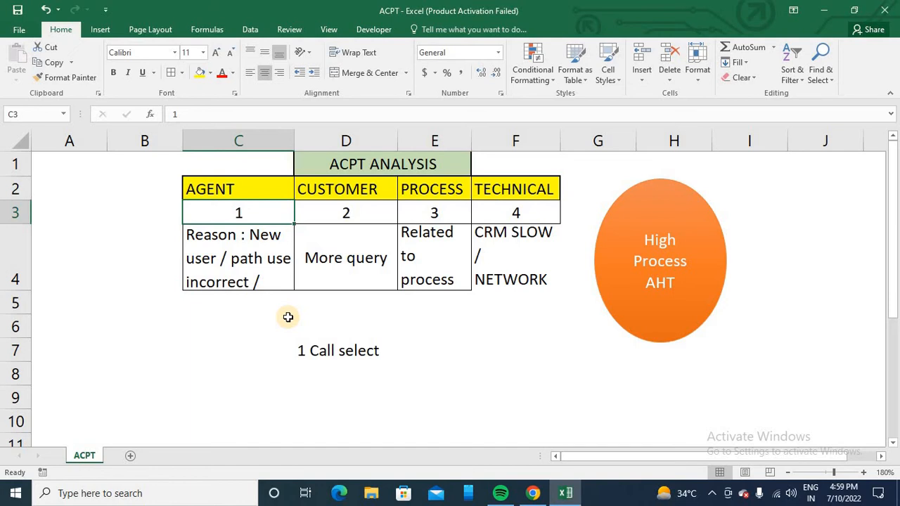
click(235, 190)
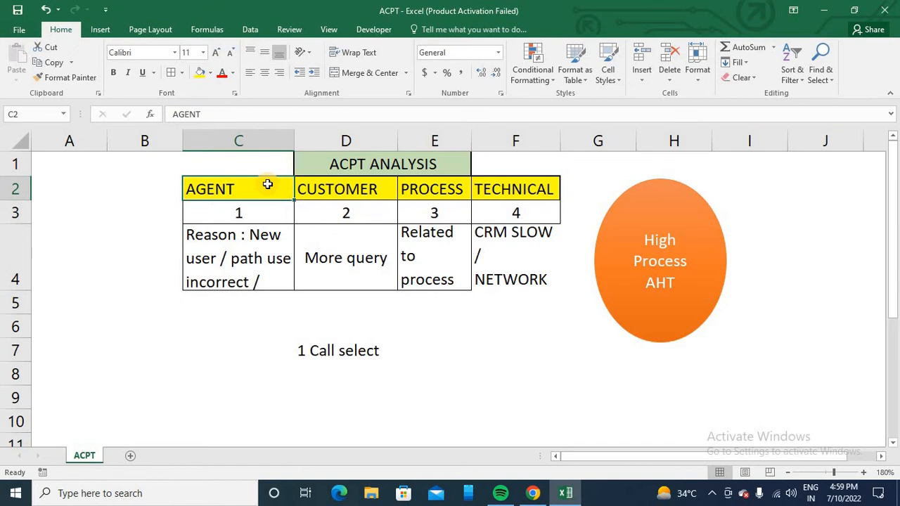
click(485, 243)
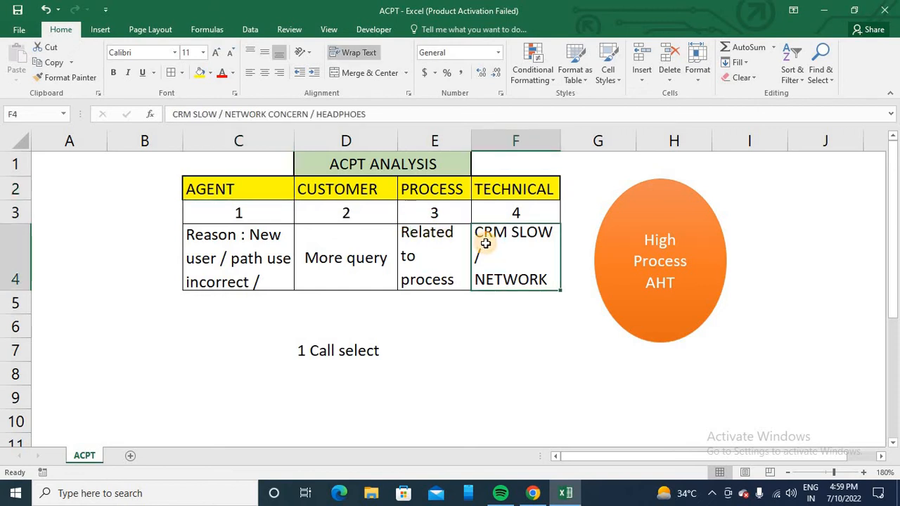
Step: Enter 100 in cell C9 as the sample number of calls
key(alt+h)
key(Escape)
key(Left)
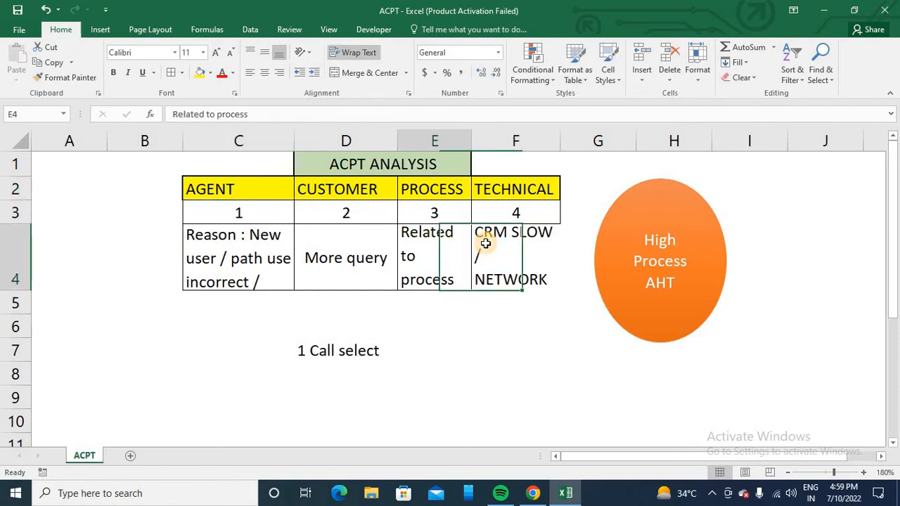
key(Down)
key(Down)
key(Down)
key(Left)
key(Left)
key(Down)
key(Down)
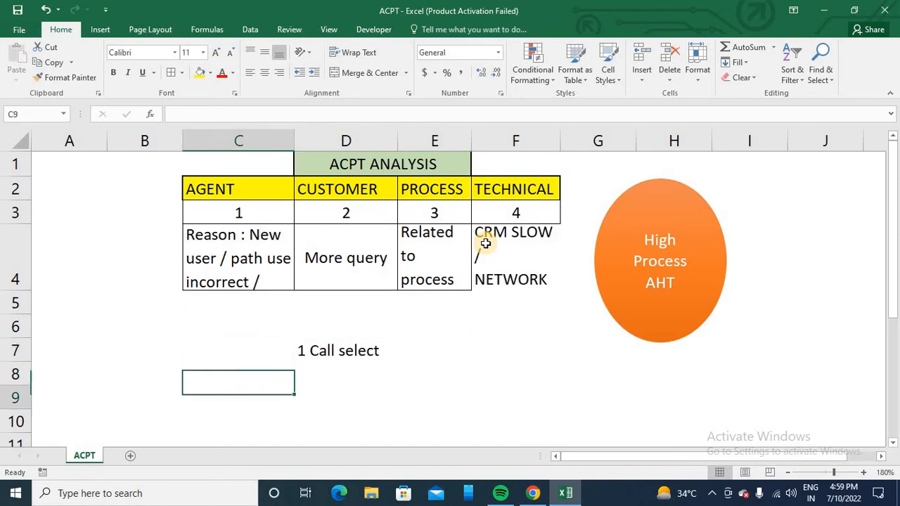
text(1000)
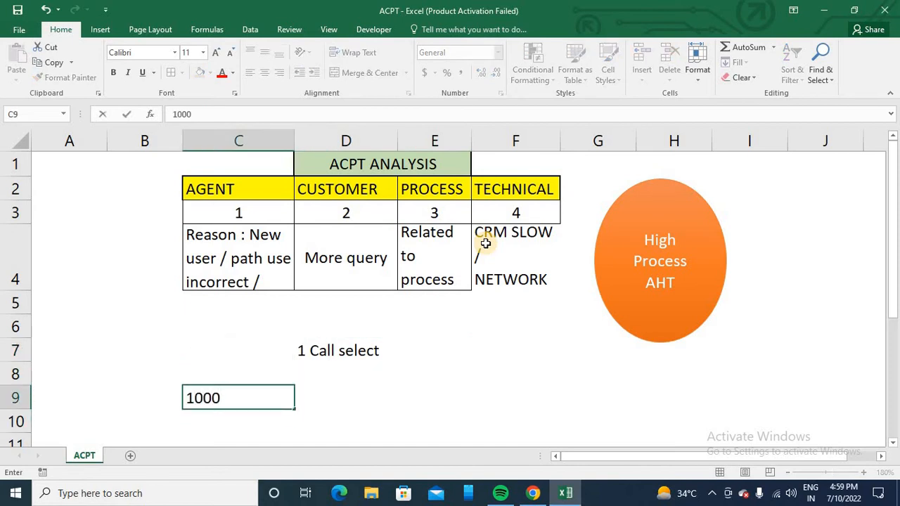
key(BackSpace)
key(Return)
key(Up)
key(Up)
key(Right)
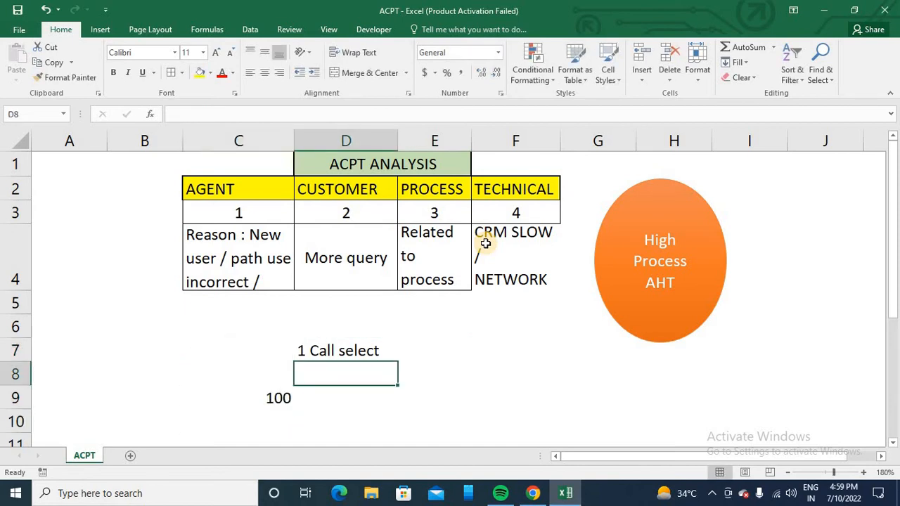
text(aGENT)
key(Escape)
key(Up)
key(Up)
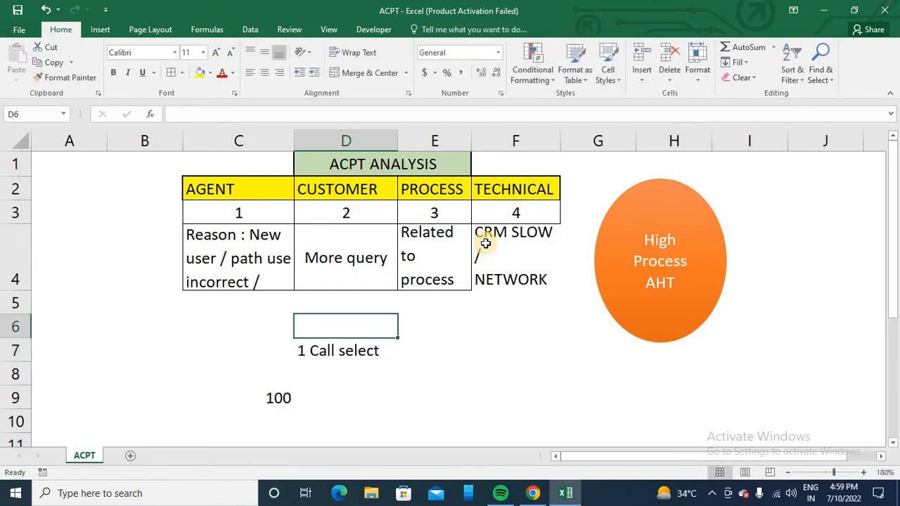
Step: Copy the four ACPT headings from C2:F2 into D8:G8
key(Up)
key(Up)
key(Up)
key(Up)
key(Up)
key(Left)
key(Left)
key(Right)
key(Down)
key(shift+Right)
key(shift+Right)
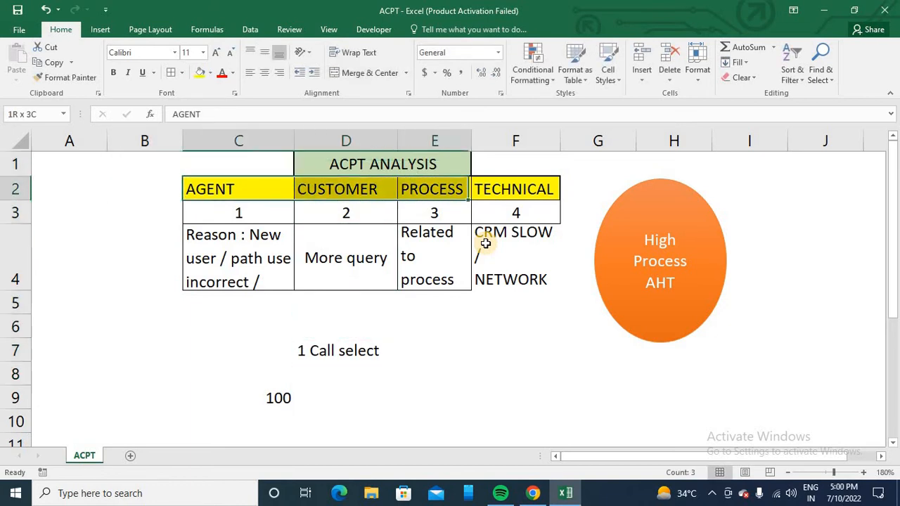
key(shift+Right)
key(ctrl+c)
key(Down)
key(Down)
key(Down)
key(Down)
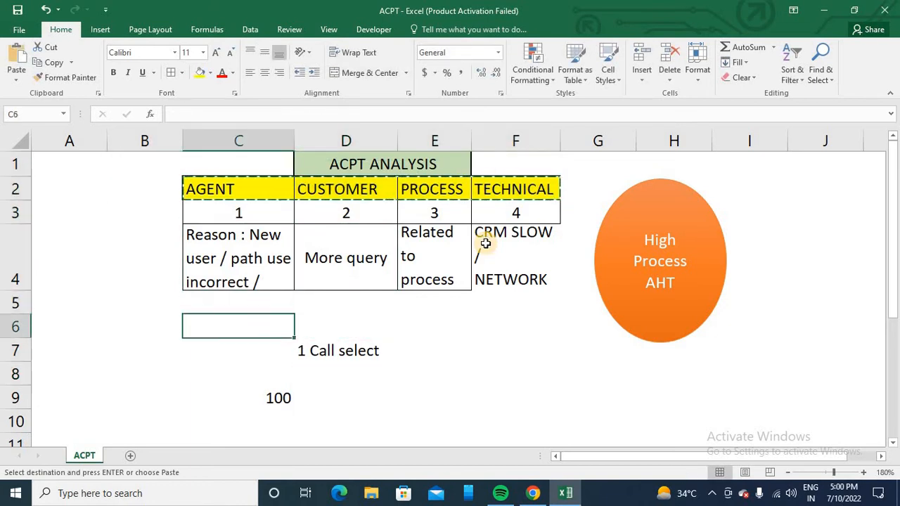
key(Down)
key(Down)
key(Down)
key(Up)
key(Right)
key(ctrl+v)
key(Escape)
key(Left)
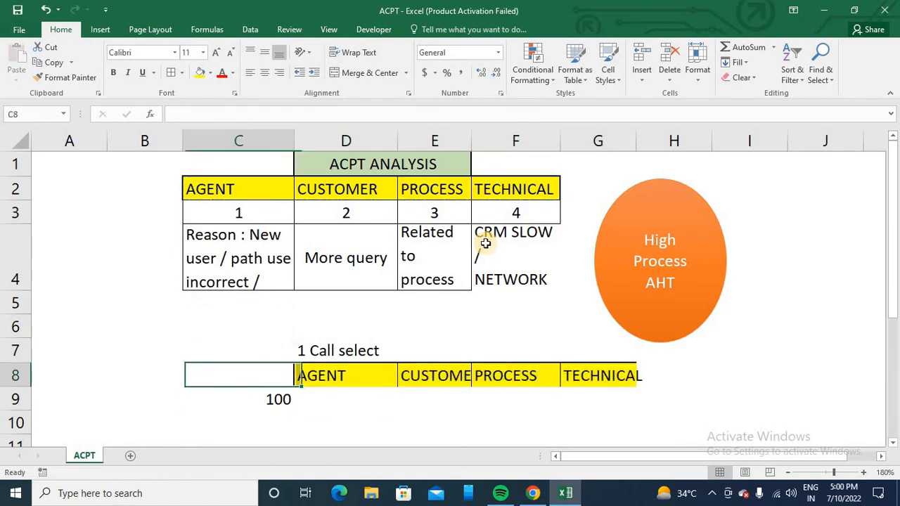
Step: AutoFit the widths of columns D to G to the copied headings in row 8
key(Right)
key(shift+Right)
key(shift+Right)
key(shift+Right)
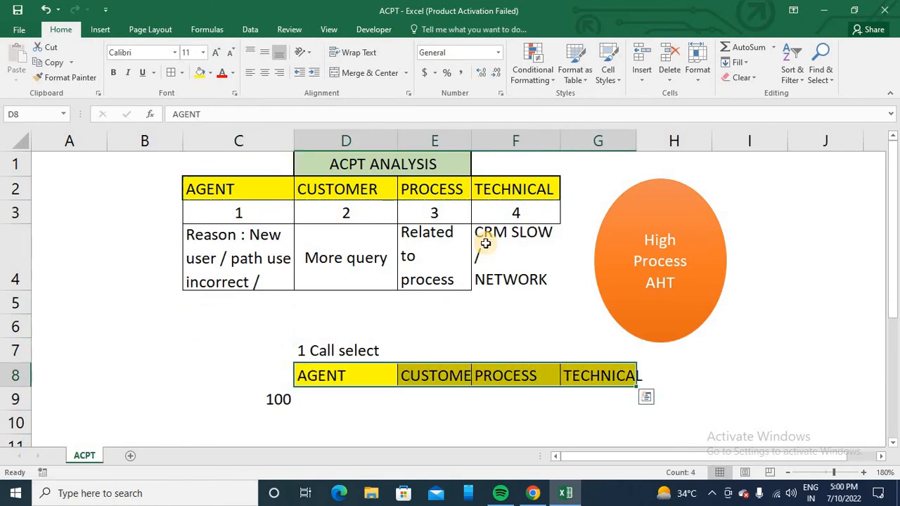
key(alt+h)
key(o)
key(i)
key(Down)
key(Up)
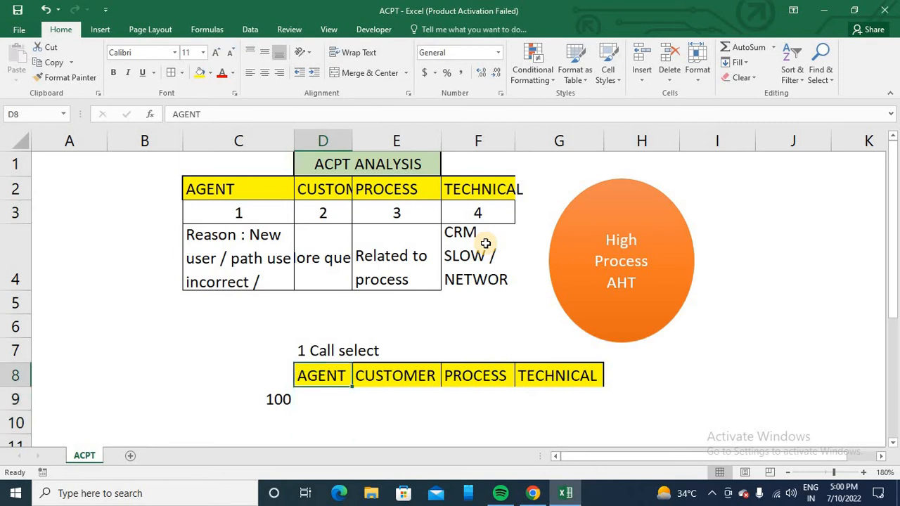
Step: Enter 30 as the agent count in D9 and 10 as the customer count in E9
key(Down)
text(30)
key(Return)
key(Up)
key(Right)
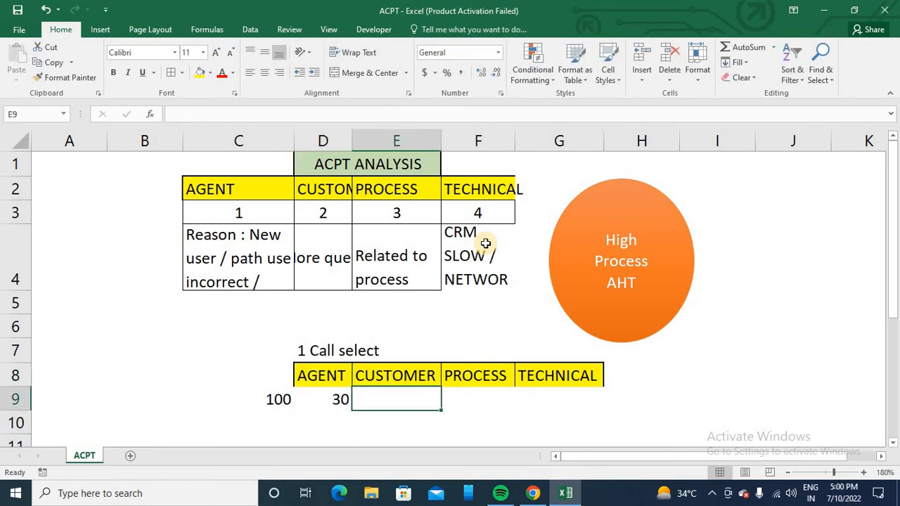
key(Left)
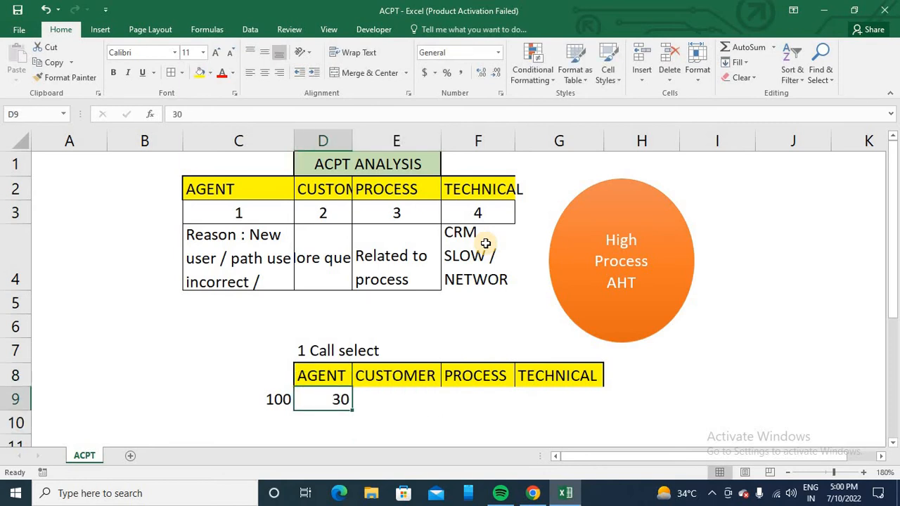
key(Right)
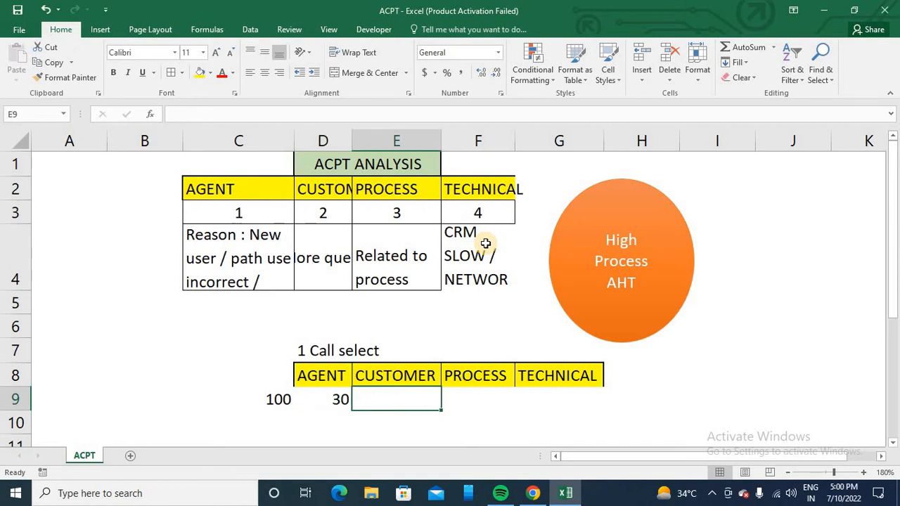
text(10)
key(Return)
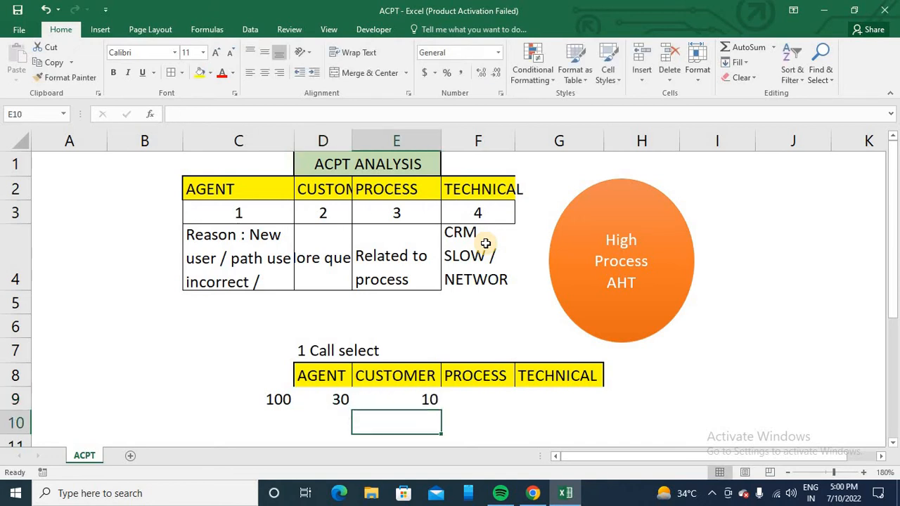
Step: Enter 12 as the process count in F9 and 20 as the technical count in G9
key(Up)
key(Right)
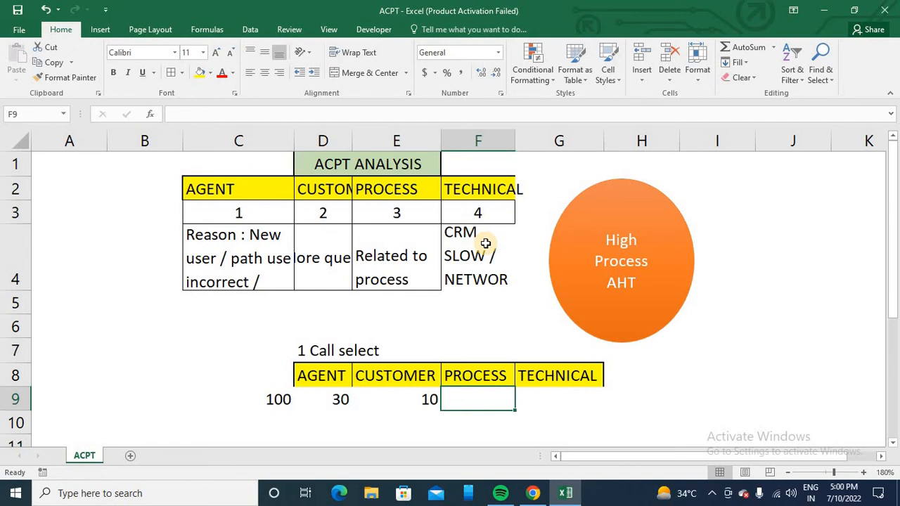
text(12)
key(Return)
key(Up)
key(Right)
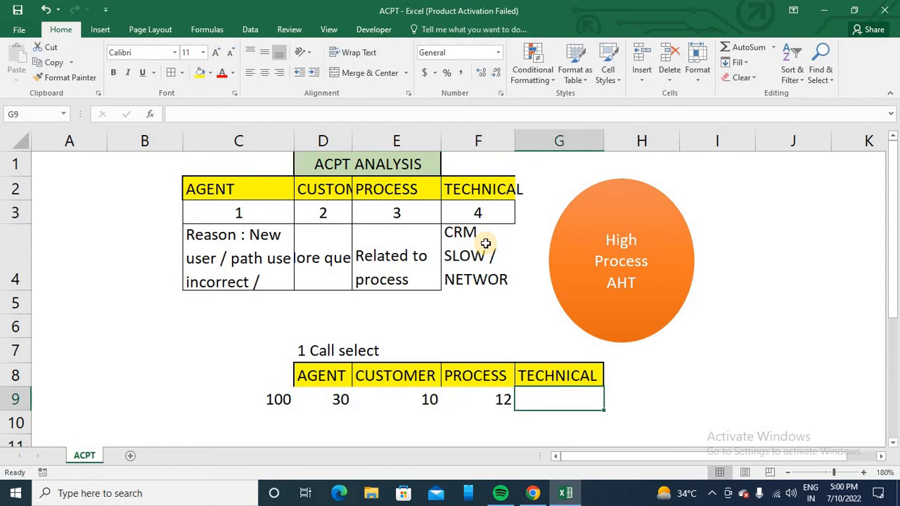
text(20)
key(Return)
Step: Check the sum of the four category counts in D9:G9 against the 100 sample calls
key(Up)
key(Left)
key(Left)
key(Left)
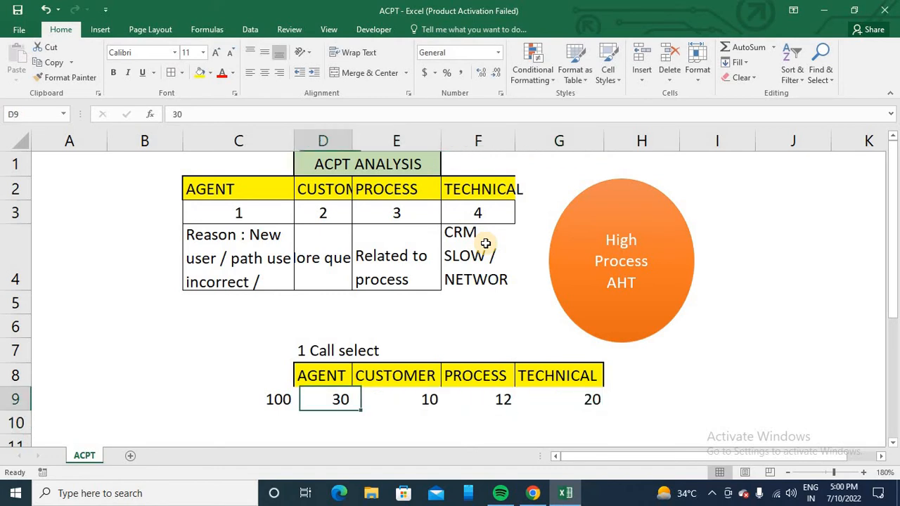
key(shift+Right)
key(shift+Right)
key(shift+Right)
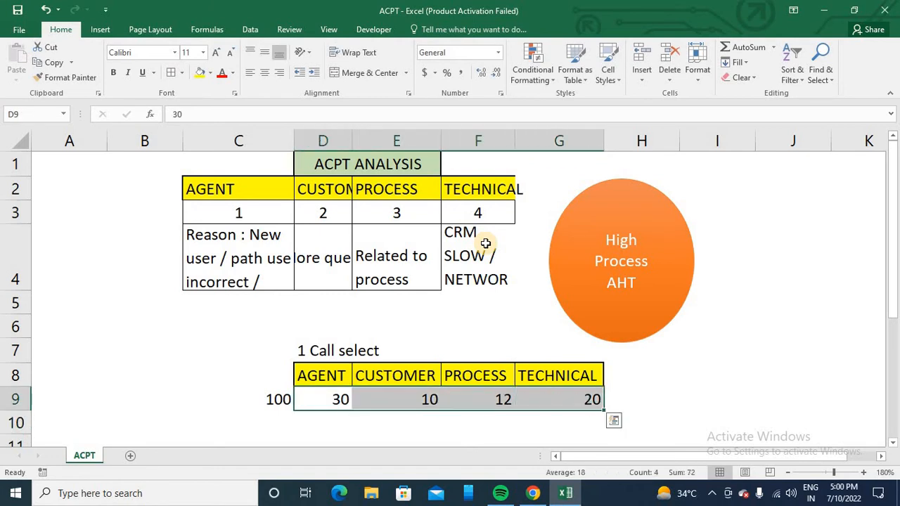
key(shift+Left)
key(shift+Left)
key(shift+Left)
key(shift+Right)
key(shift+Right)
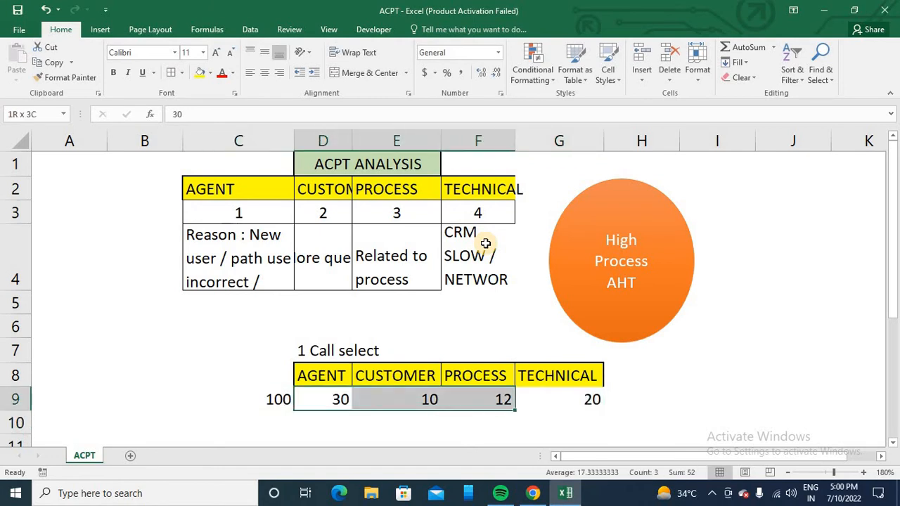
Step: Set the process count in F9 to 15 and the customer count in E9 to 15
key(Left)
key(Right)
key(Right)
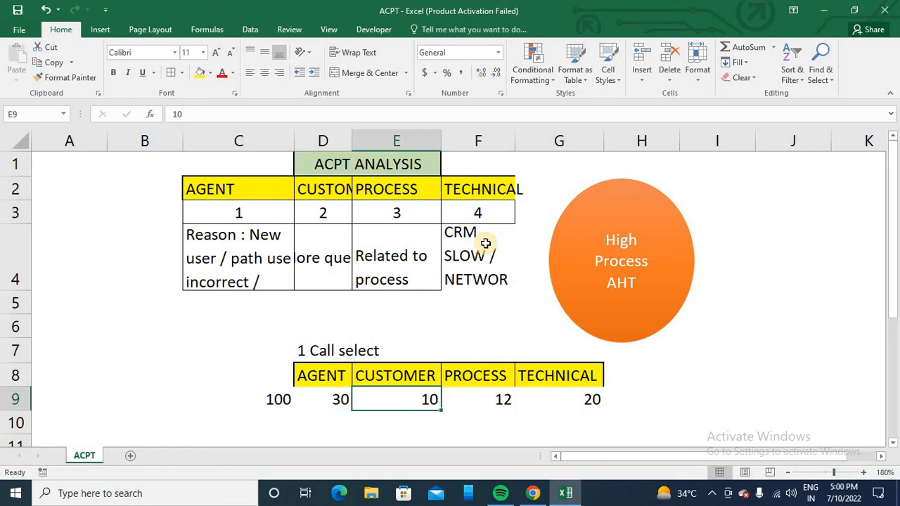
key(Right)
text(1)
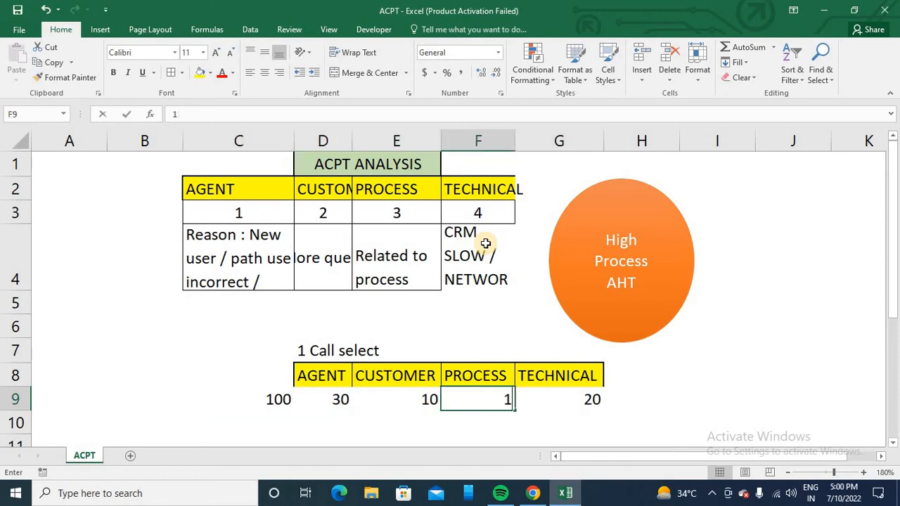
text(5)
key(Return)
key(Up)
key(Left)
text(1)
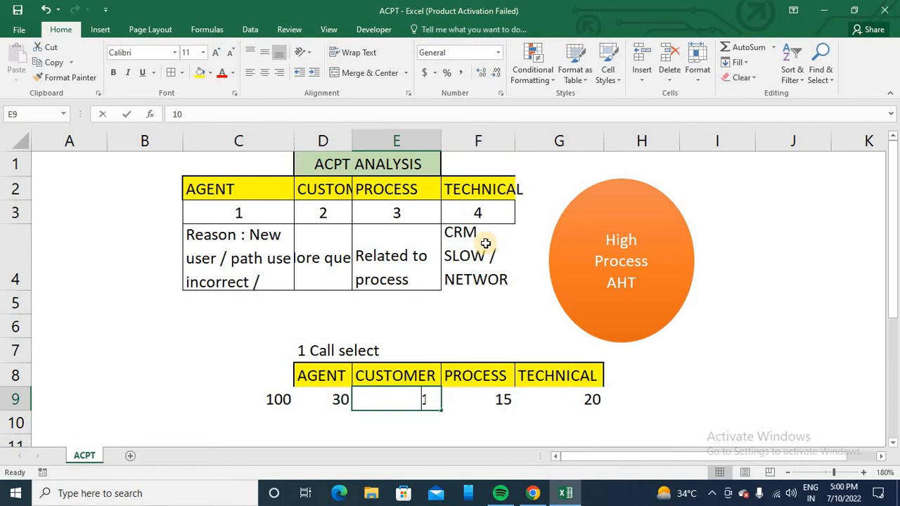
text(5)
key(Return)
Step: Check the sum of the four counts in D9:G9 again
key(Up)
key(Left)
key(shift+Right)
key(shift+Right)
key(shift+Right)
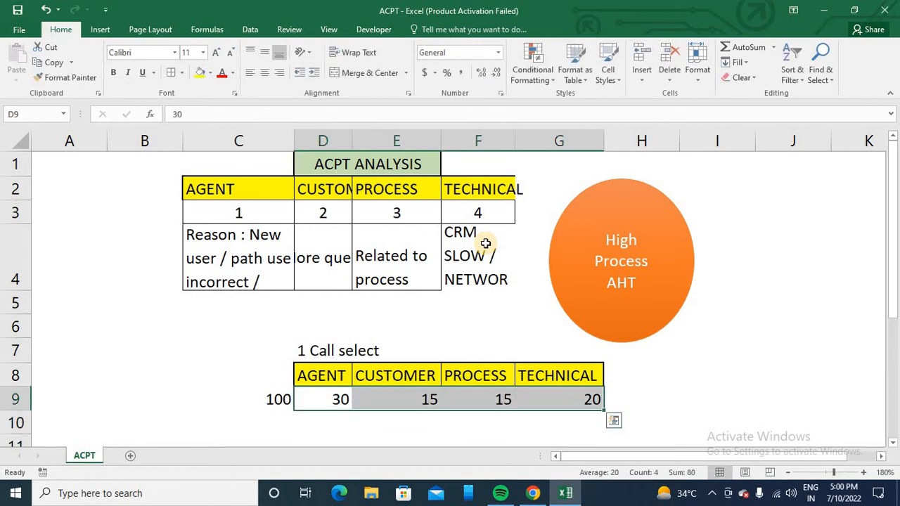
key(shift+Left)
key(shift+Left)
key(shift+Left)
Step: Set the technical count in G9 to 30
key(Right)
key(Right)
key(Right)
text(30)
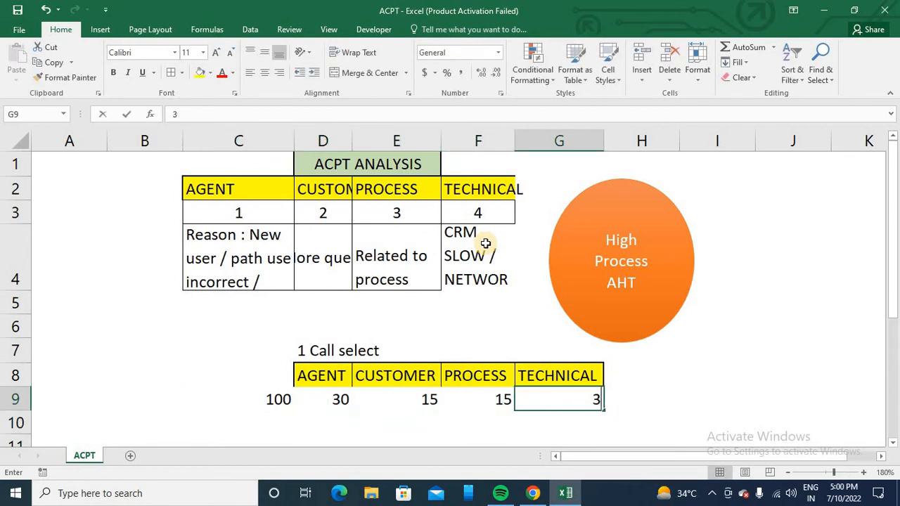
key(Return)
Step: Recheck the sum of D9:G9 with the new technical count
key(Up)
key(Left)
key(Left)
key(Left)
key(shift+Right)
key(shift+Right)
key(shift+Right)
key(shift+Right)
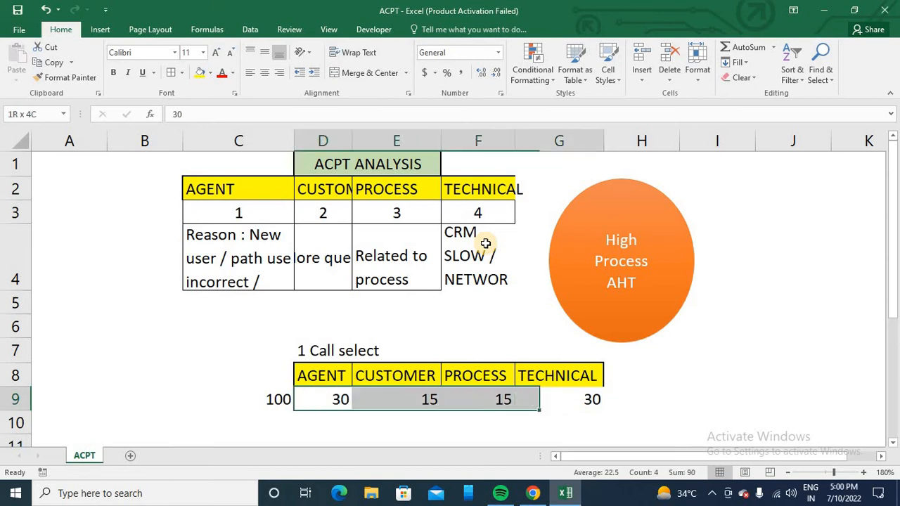
key(shift+Left)
key(shift+Left)
key(shift+Left)
key(shift+Left)
Step: Set the customer count in E9 to 25
key(Right)
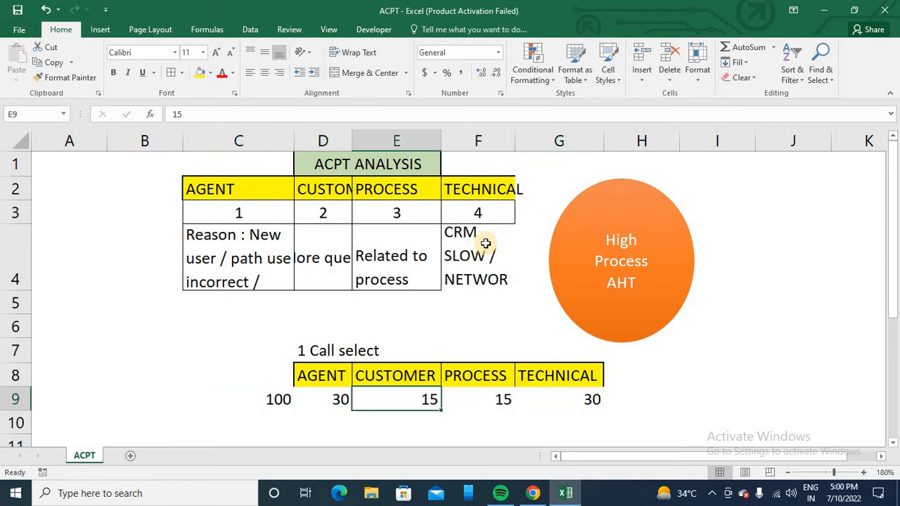
text(25)
key(Left)
key(Left)
key(Right)
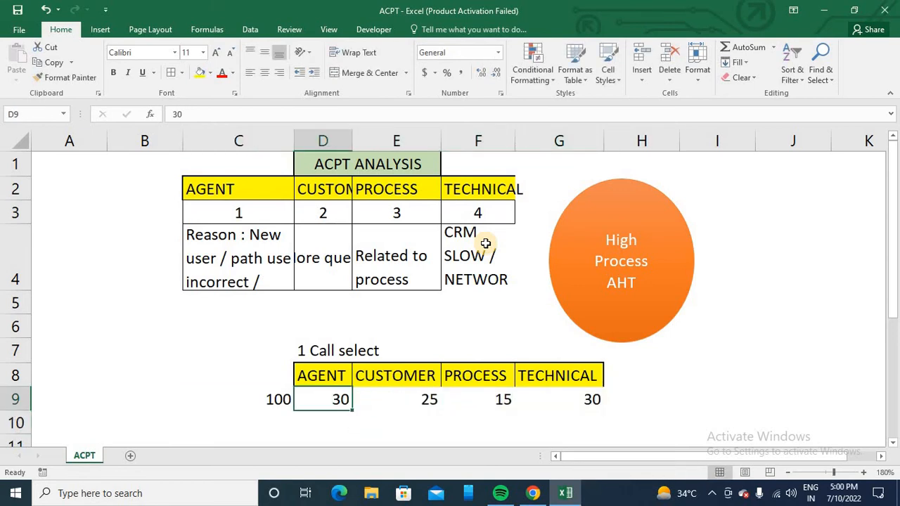
Step: Verify the sum of the four counts in D9:G9 against the 100 calls in C9
key(shift+Right)
key(shift+Right)
key(shift+Right)
key(shift+Right)
key(shift+Left)
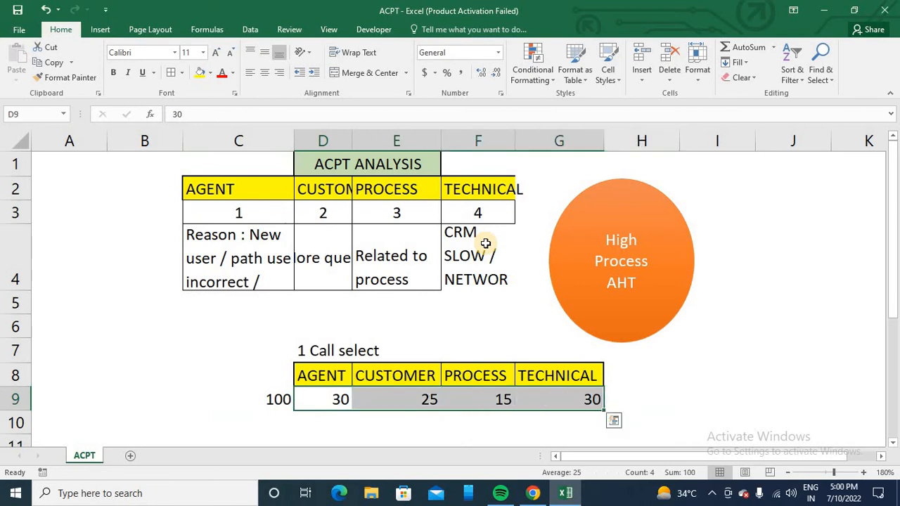
Step: Apply all borders to the count cells D9:G9
key(Left)
key(Right)
key(shift+Right)
key(shift+Right)
key(shift+Right)
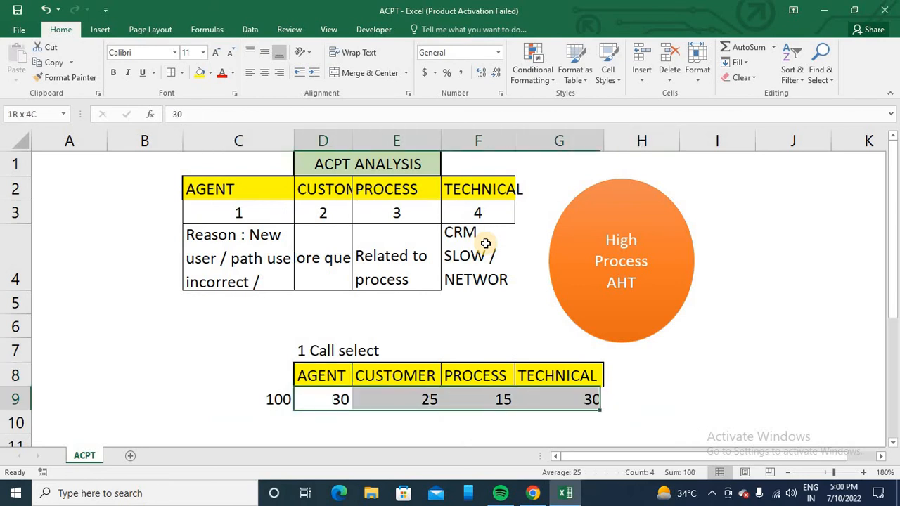
key(alt+h)
key(b)
key(a)
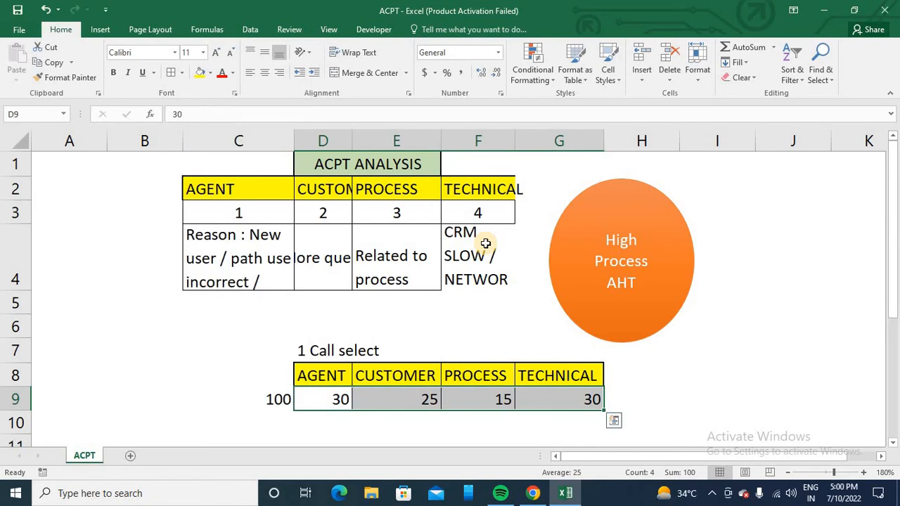
Step: Centre the headers and counts in D8:G9 horizontally
key(Up)
key(shift+Right)
key(shift+Right)
key(shift+Right)
key(shift+Down)
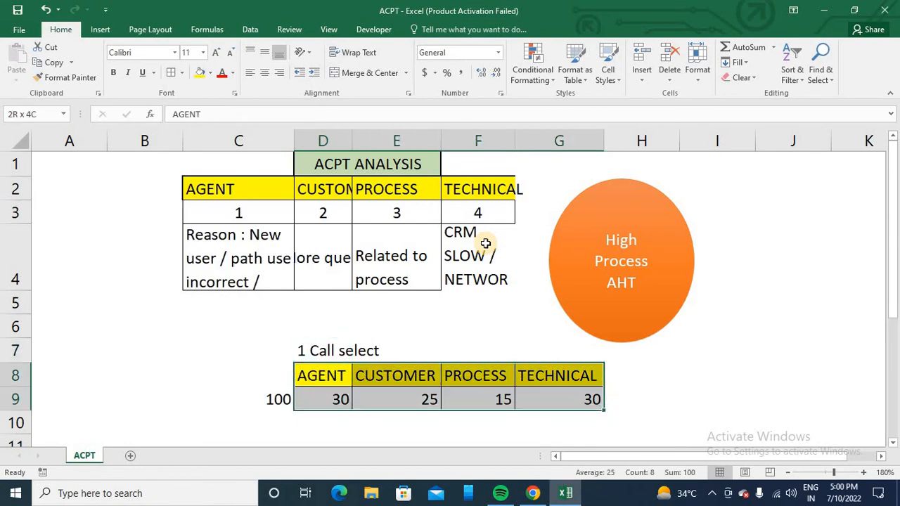
key(alt+h)
key(a)
key(c)
key(Left)
key(Right)
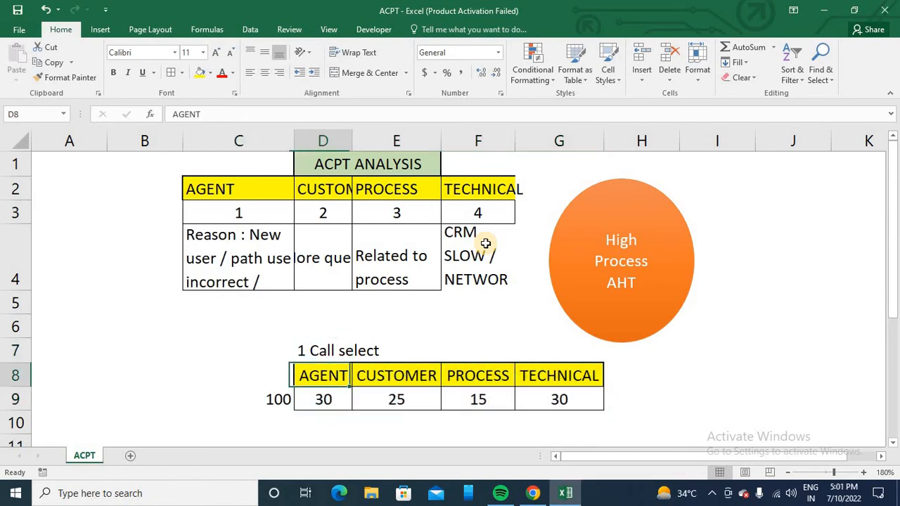
Step: Enter the formula =D9/C9 in D10 to calculate the agent share of the total calls
key(Down)
key(Down)
key(Right)
key(Left)
scroll(485, 243, down, 1)
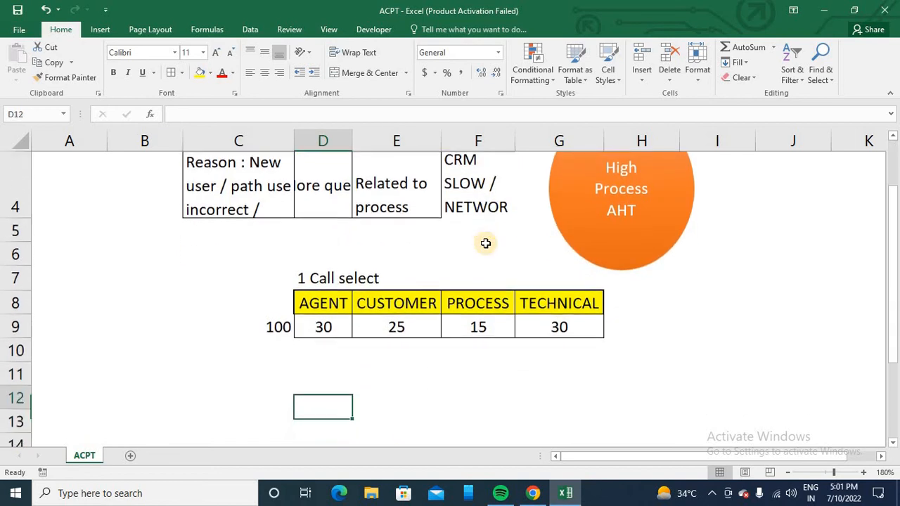
key(Up)
key(Up)
key(Down)
key(Down)
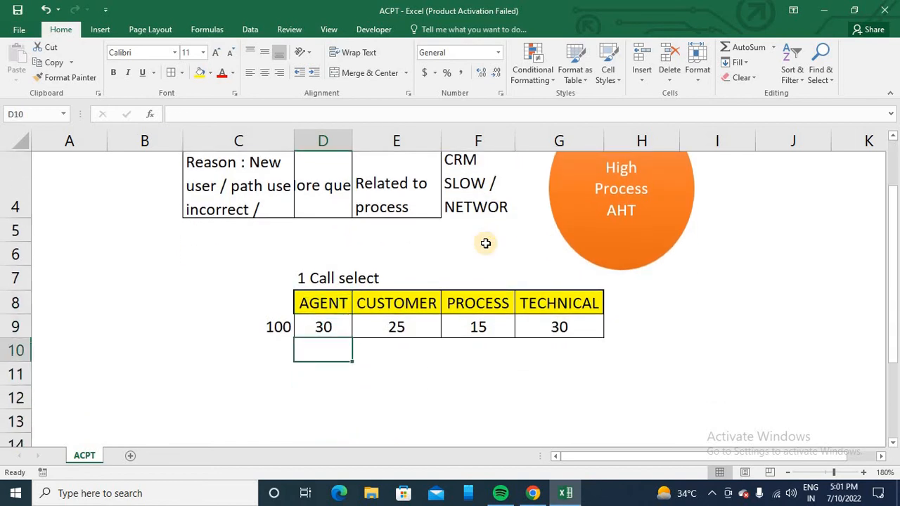
key(Left)
key(Right)
text(=)
key(Up)
text(/)
key(Left)
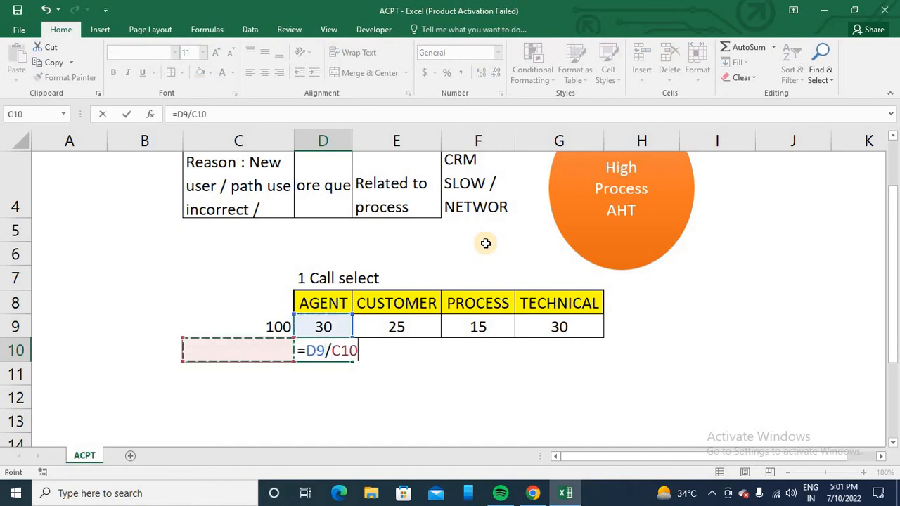
key(Up)
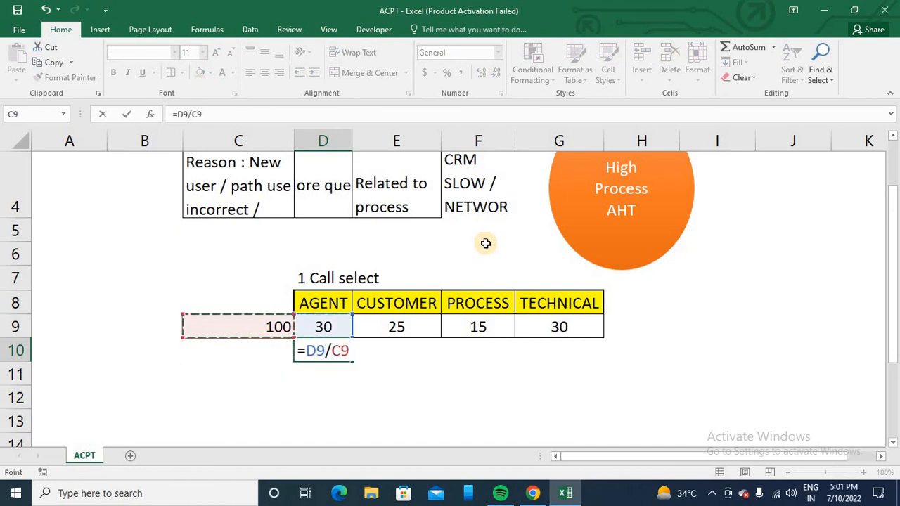
key(Left)
key(Right)
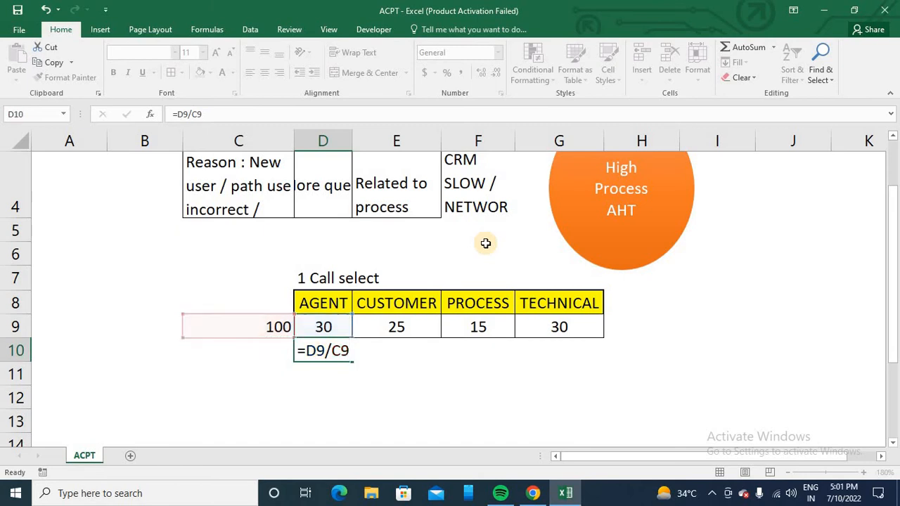
key(ctrl+Return)
Step: Make the C9 reference absolute in D10's formula, giving =D9/$C$9, and format the cell as a percentage
key(F2)
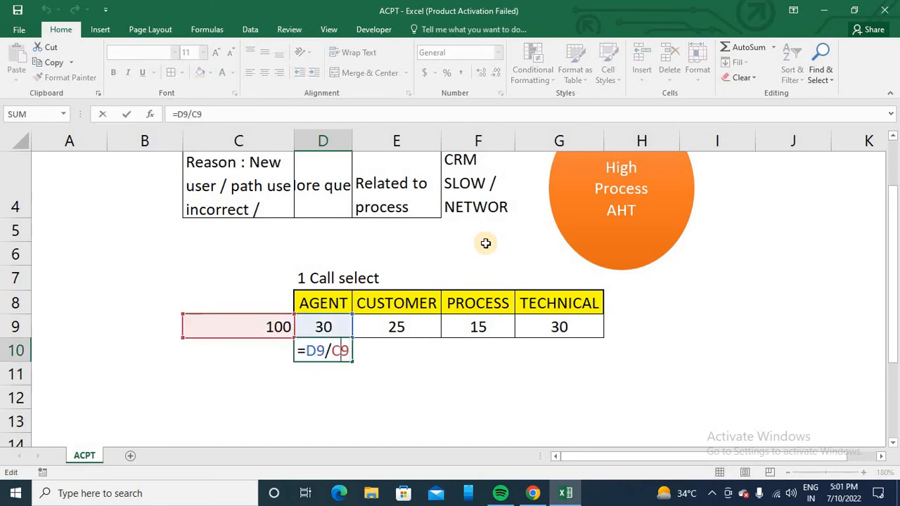
key(F4)
key(Return)
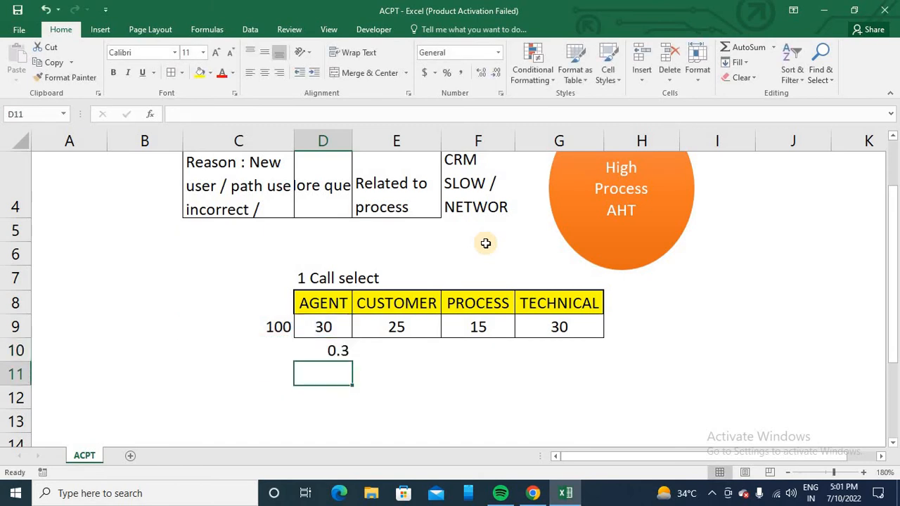
key(Up)
click(447, 72)
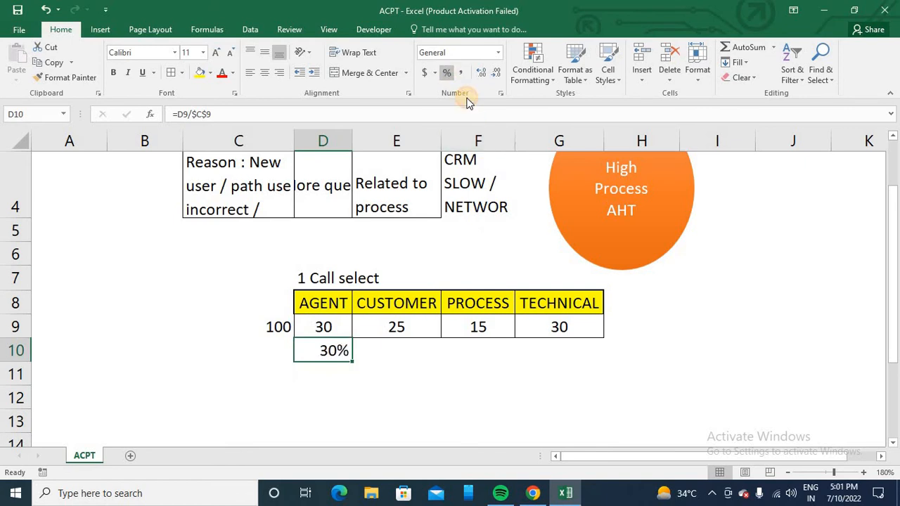
Step: Copy the percentage formula from D10 across D10:G10
key(shift+Right)
key(shift+Right)
key(shift+Right)
key(shift+Right)
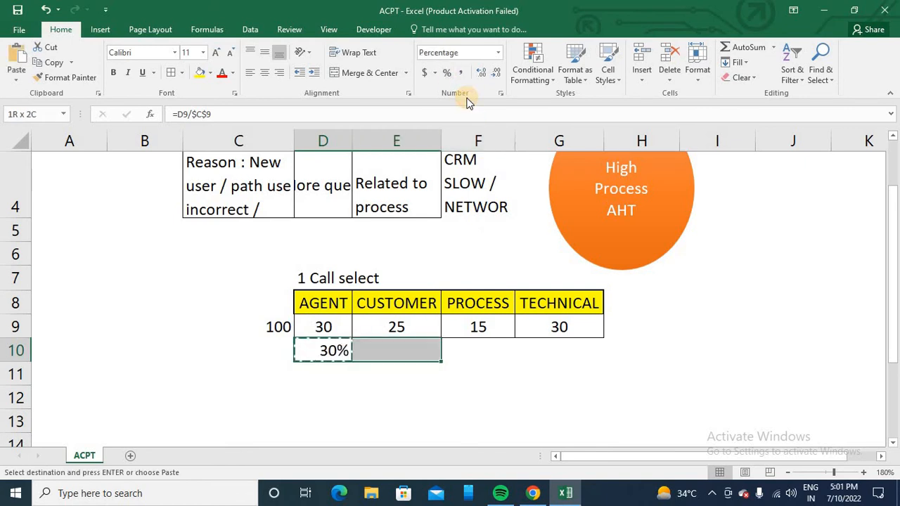
key(shift+Left)
key(Return)
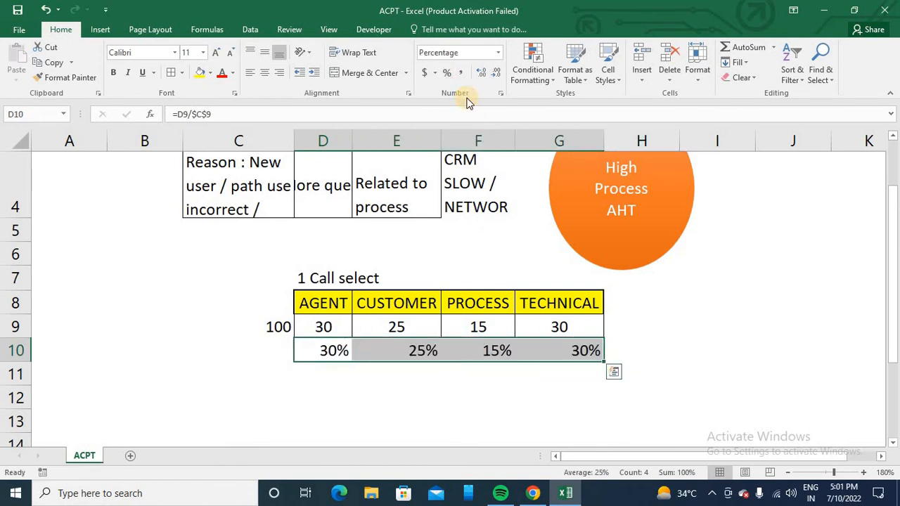
Step: Review the calculated percentage for each category in D10:G10
key(shift+Left)
key(shift+Left)
key(shift+Left)
key(Right)
key(Right)
key(Right)
key(Left)
key(Left)
key(Left)
key(Left)
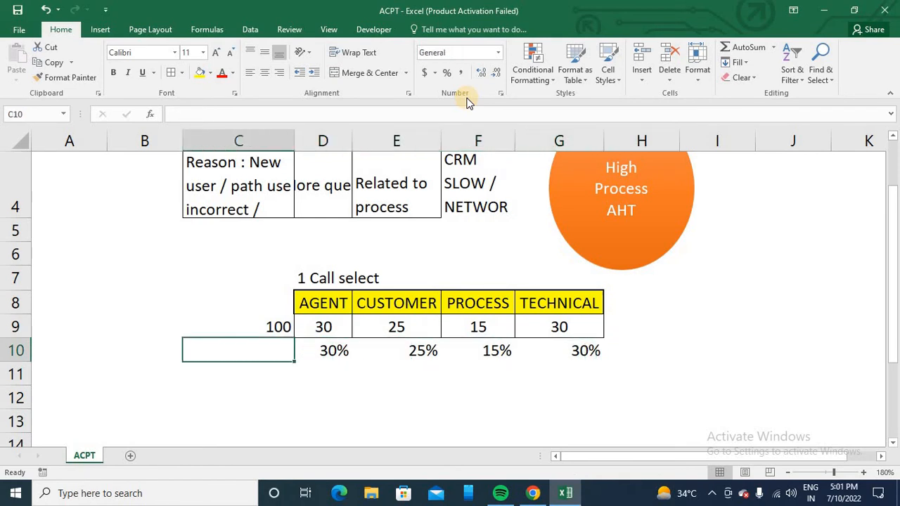
Step: Set the total calls in C9 to 80 and check the recalculated percentages in row 10
key(Right)
key(Left)
key(Up)
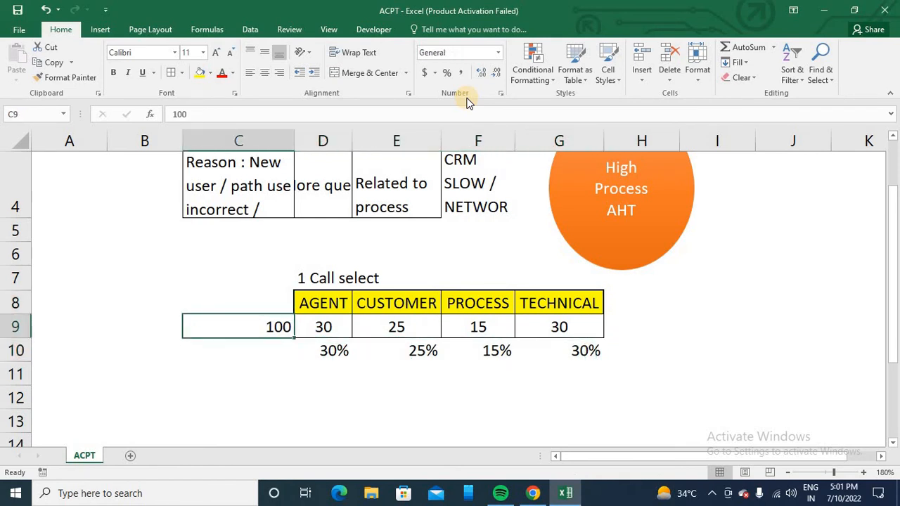
text(80)
key(Return)
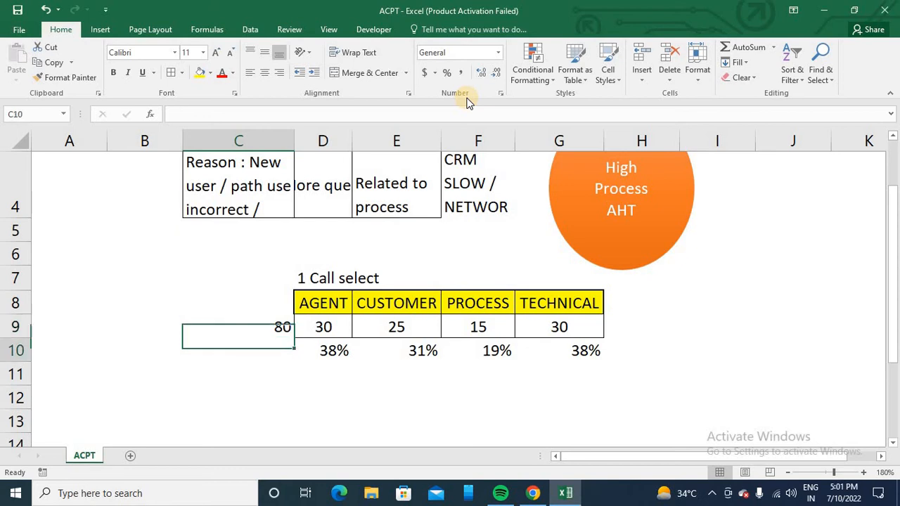
key(Right)
key(Right)
key(Left)
key(Right)
key(Right)
key(Right)
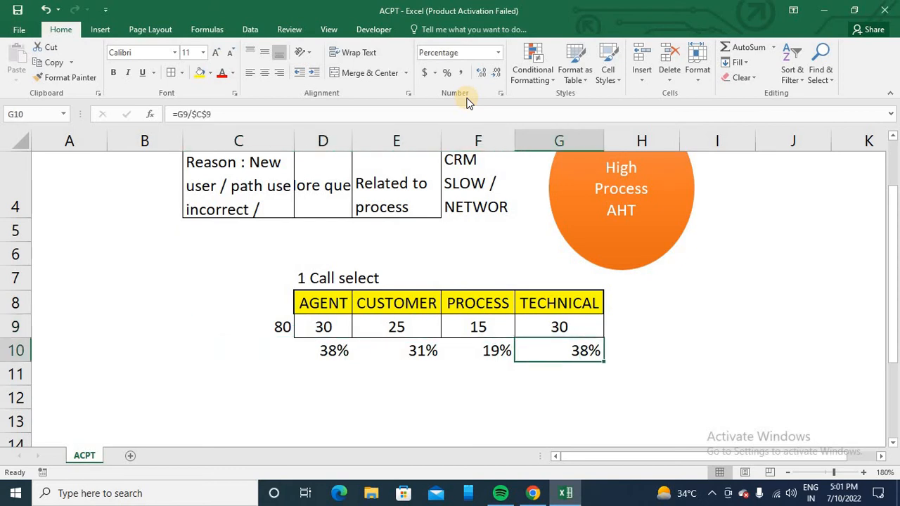
Step: Set the total calls in C9 to 50 and check the recalculated agent percentage in D10
key(Left)
key(Left)
key(Left)
key(Left)
key(Up)
text(50)
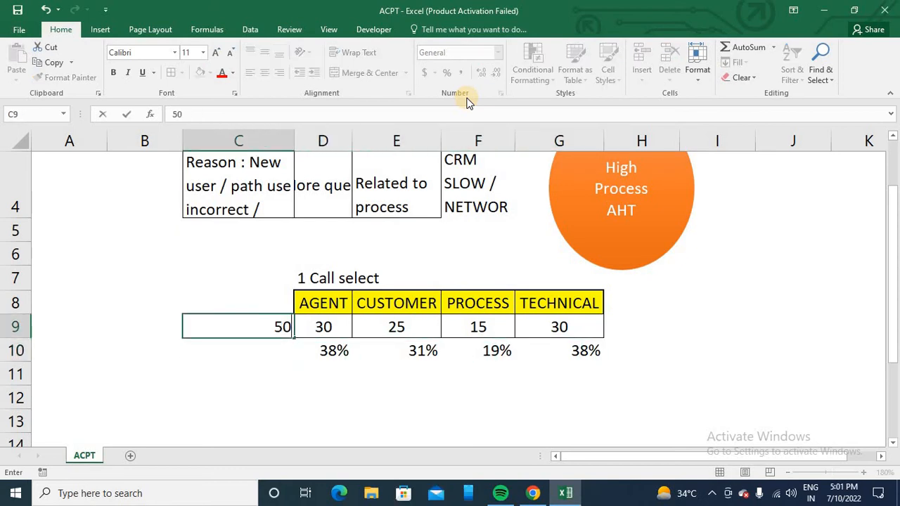
key(Return)
key(Up)
key(Down)
key(Right)
key(Left)
key(Right)
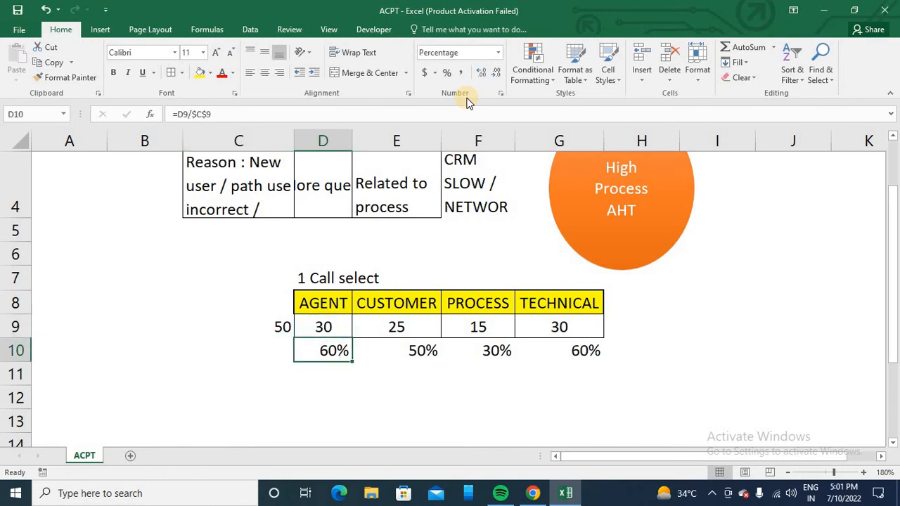
Step: Compare the category counts in D9:G9 with the total calls in C9
key(Up)
key(Left)
key(Right)
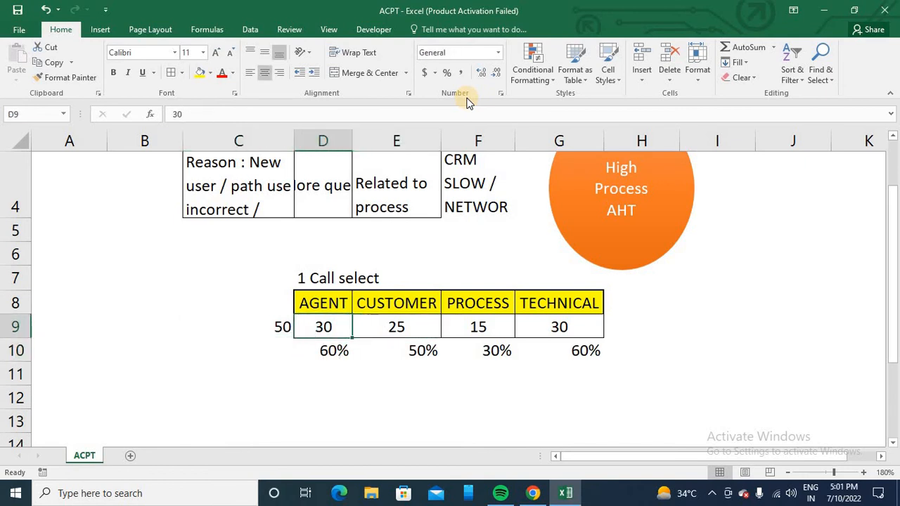
key(Right)
key(Right)
key(Right)
key(Right)
key(Left)
key(Left)
key(Left)
key(Left)
key(Left)
key(Right)
key(Right)
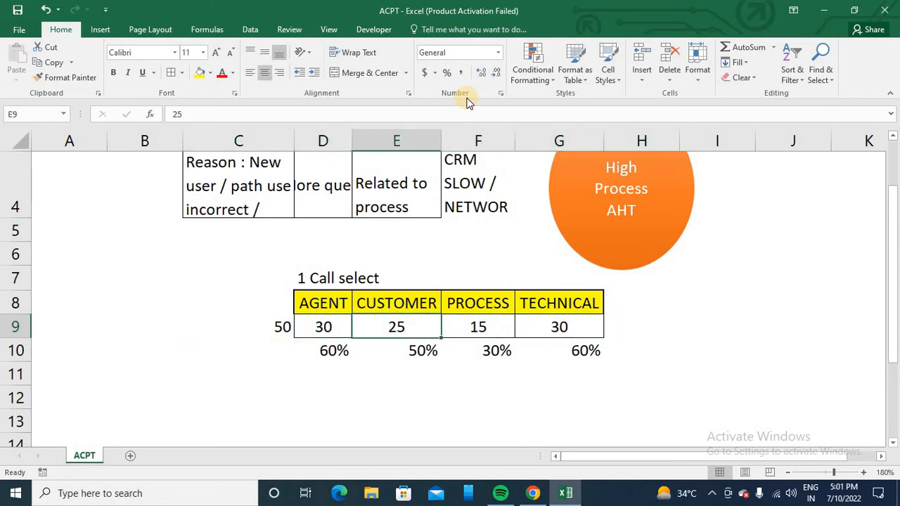
Step: Undo the last two changes to the total calls in C9
key(Left)
key(Left)
key(ctrl+z)
key(ctrl+z)
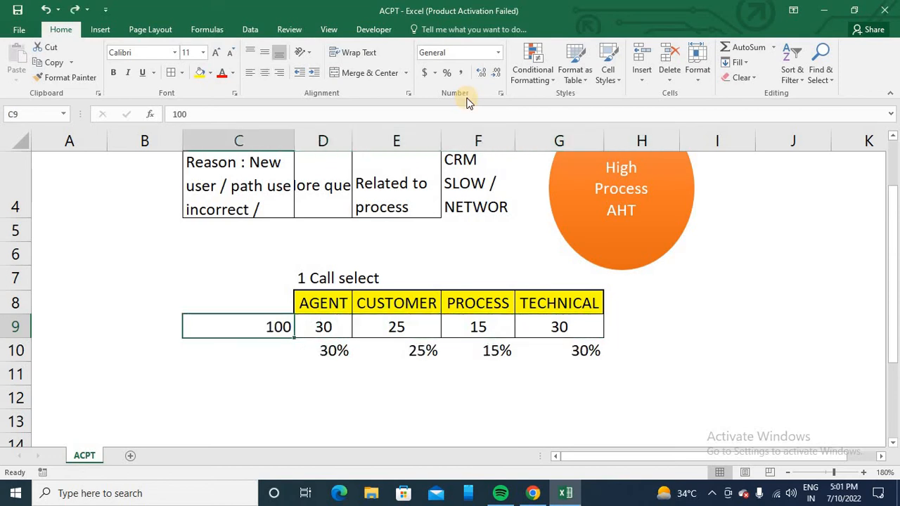
Step: Review the total calls in C9 alongside the agent count and its percentage formula in D10
key(Right)
key(Right)
key(Left)
key(Left)
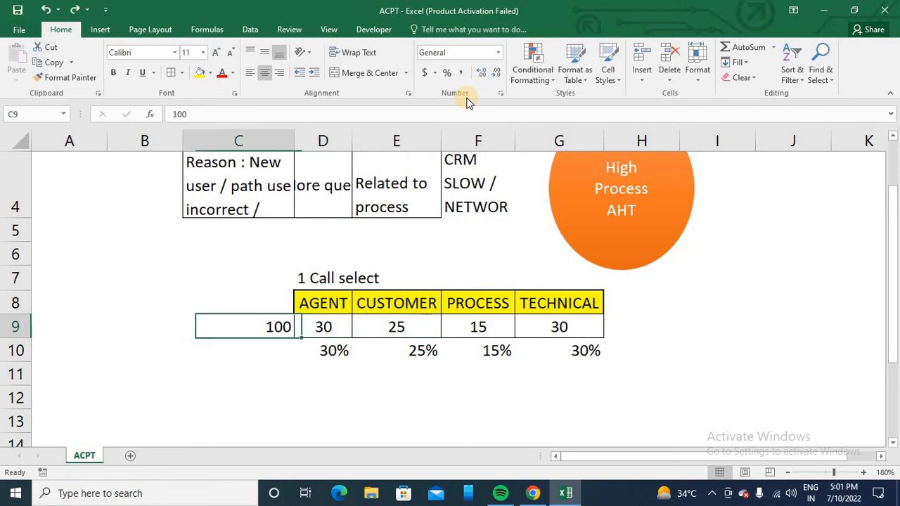
key(Right)
key(Left)
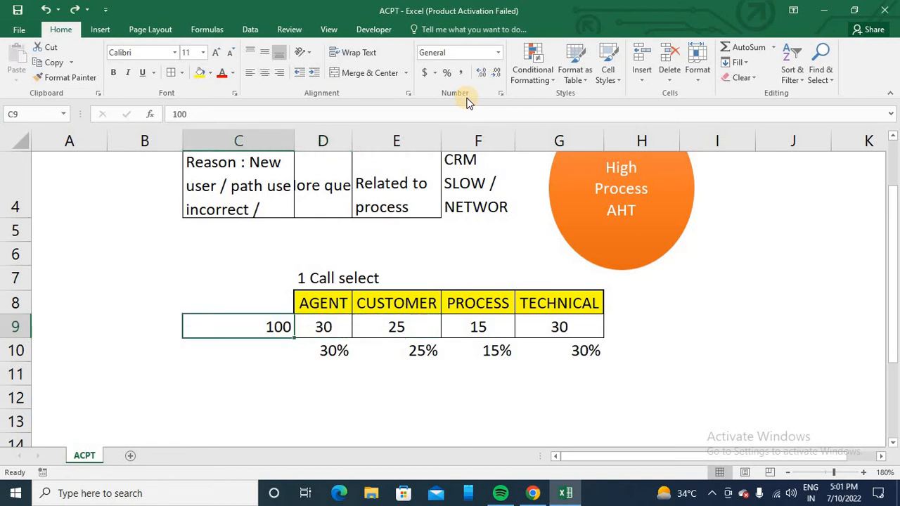
key(Right)
key(Left)
key(Left)
key(Right)
key(Right)
key(Right)
key(Left)
key(Down)
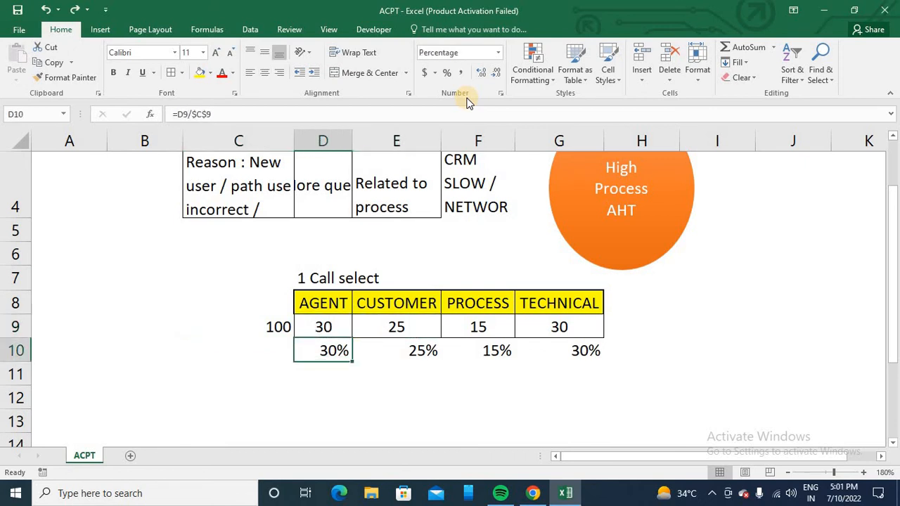
Step: Verify the sum of the four percentages in D10:G10
key(Right)
key(Right)
key(Right)
key(Right)
key(Left)
key(Left)
key(Left)
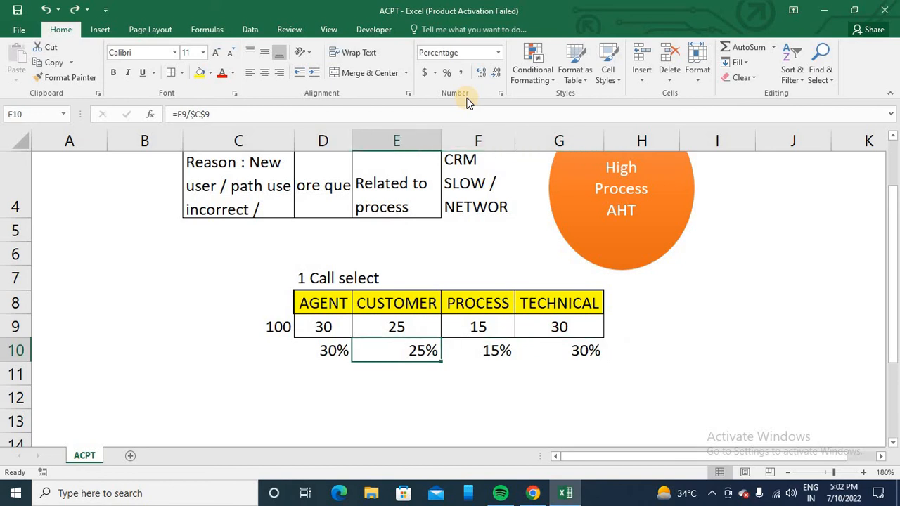
key(Left)
key(shift+Right)
key(shift+Right)
key(shift+Right)
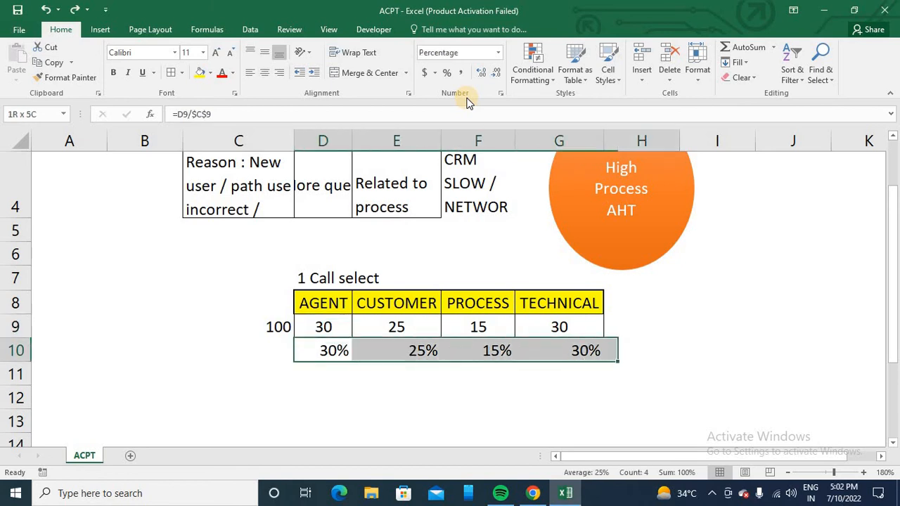
Step: Compare the agent percentage in D10 with its count and with the other category percentages
key(Up)
key(Down)
key(Up)
key(Down)
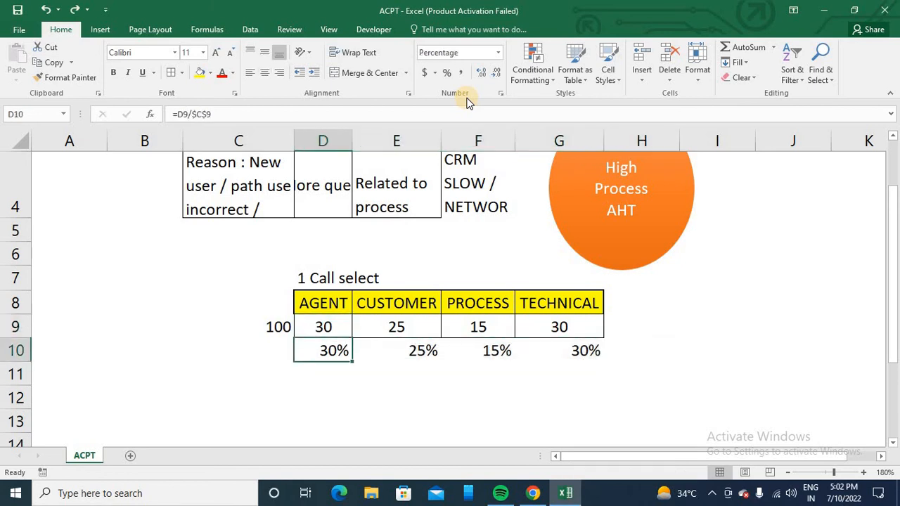
key(shift+Right)
key(shift+Right)
key(shift+Right)
key(shift+Left)
key(shift+Right)
key(Left)
key(Right)
click(376, 353)
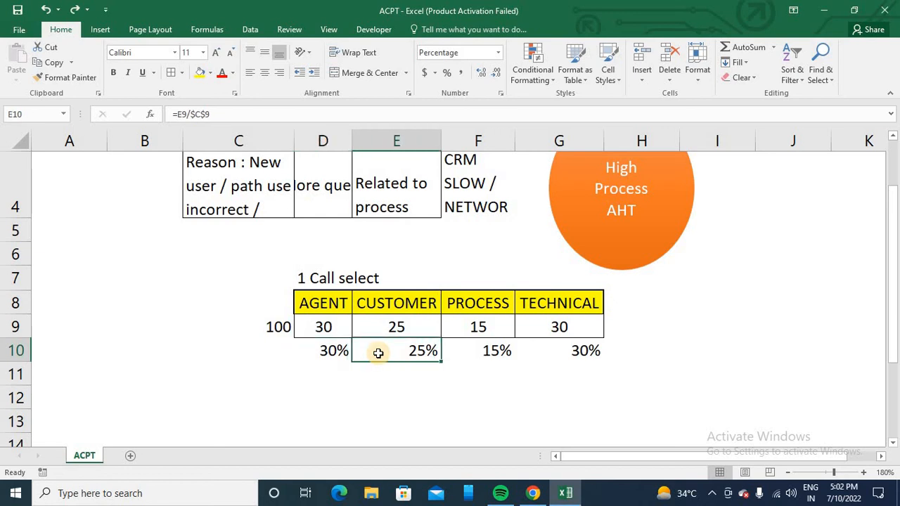
key(Left)
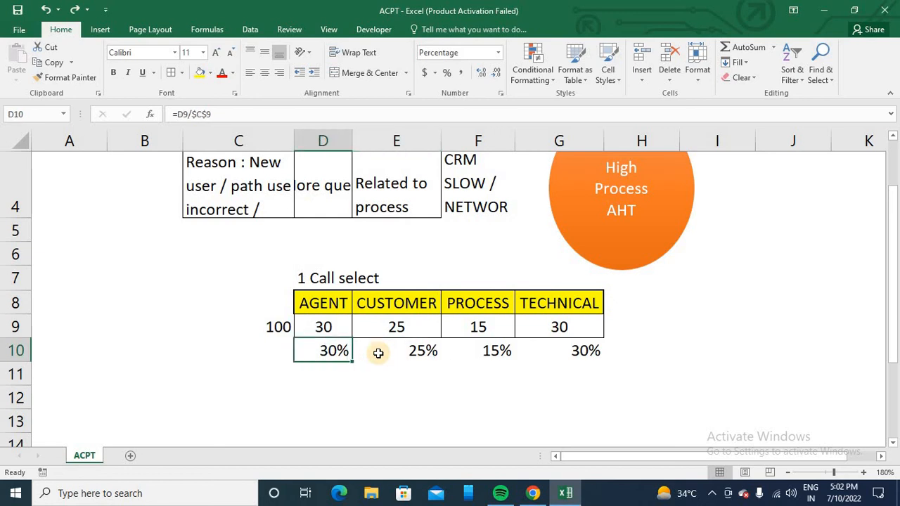
key(Down)
key(Down)
key(Down)
key(Down)
key(Up)
key(Up)
key(Up)
key(Up)
key(Up)
key(Up)
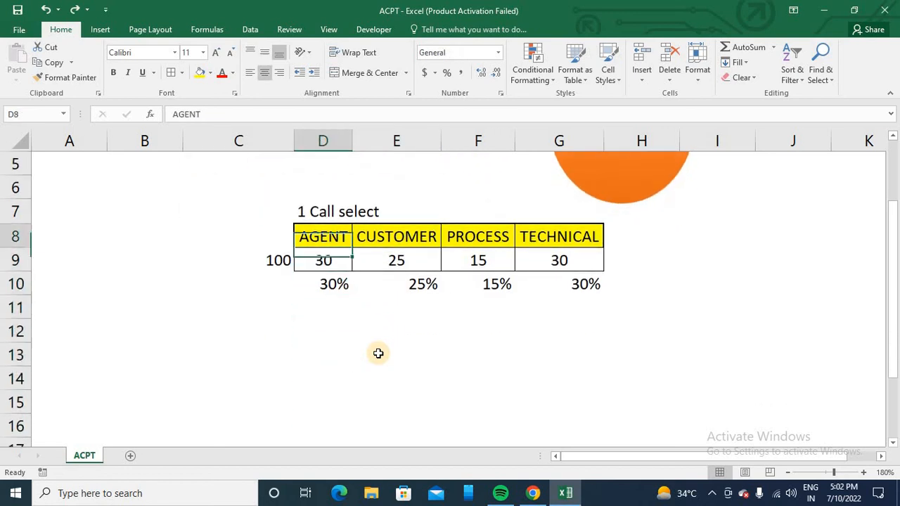
key(Down)
key(Down)
key(Down)
key(Down)
key(Up)
key(Up)
key(Down)
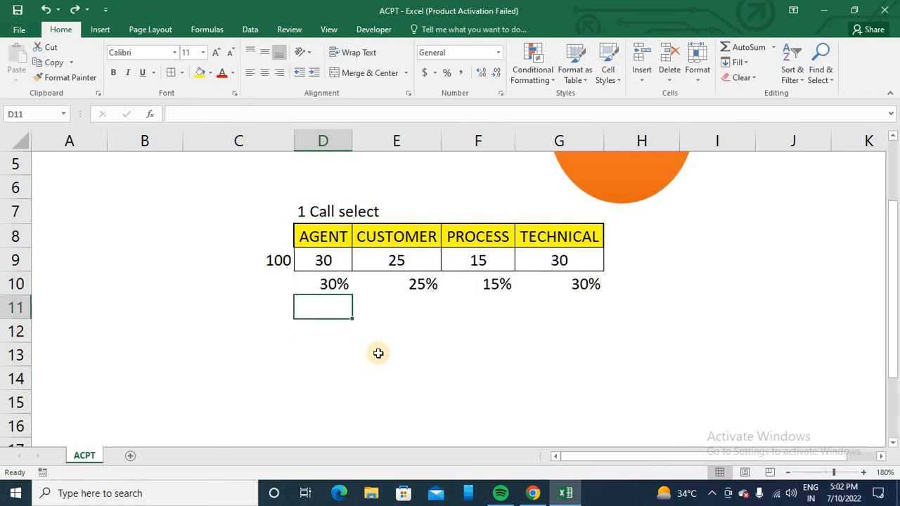
Step: Enter the text Training in cell D12, below the agent percentage
key(Down)
key(Down)
key(Up)
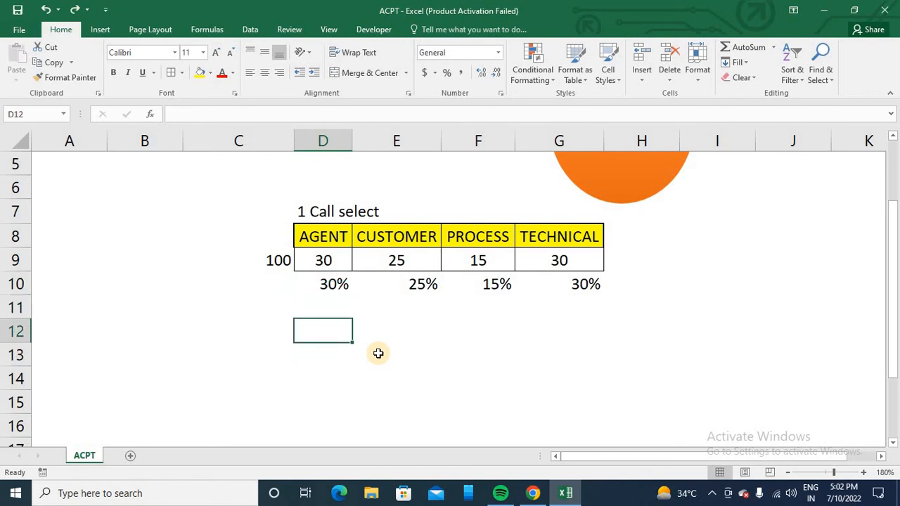
text(tRAI)
key(BackSpace)
key(BackSpace)
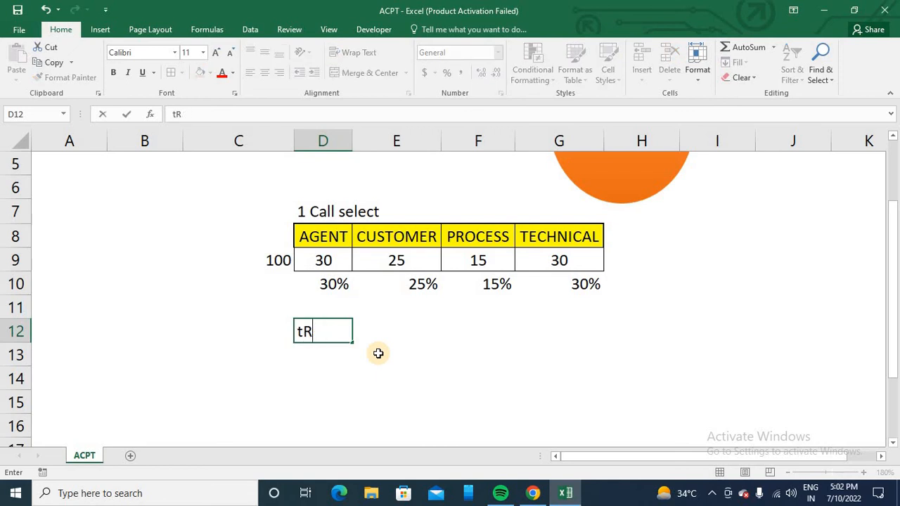
key(BackSpace)
key(BackSpace)
text(Re)
key(BackSpace)
key(BackSpace)
text(Training)
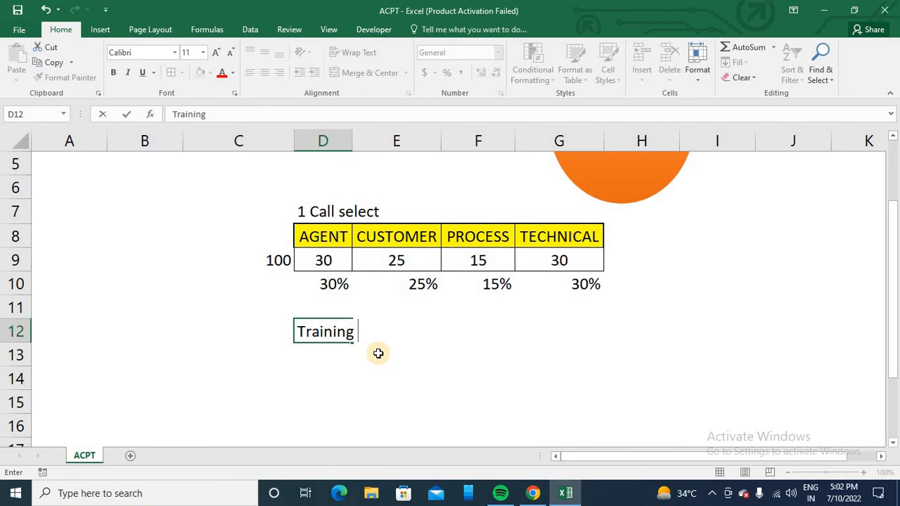
key(Return)
Step: Add Session in D13 and Live call in D14 beneath the Training entry
text(L)
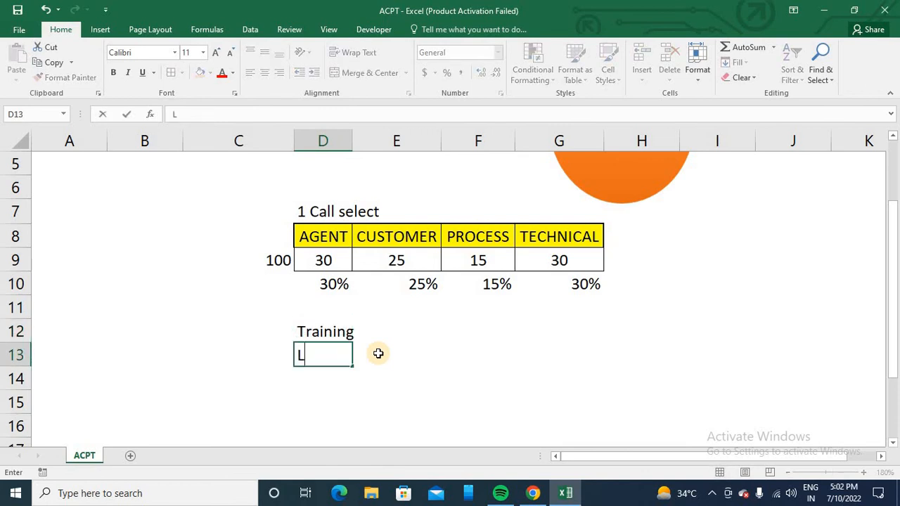
key(BackSpace)
text(Session)
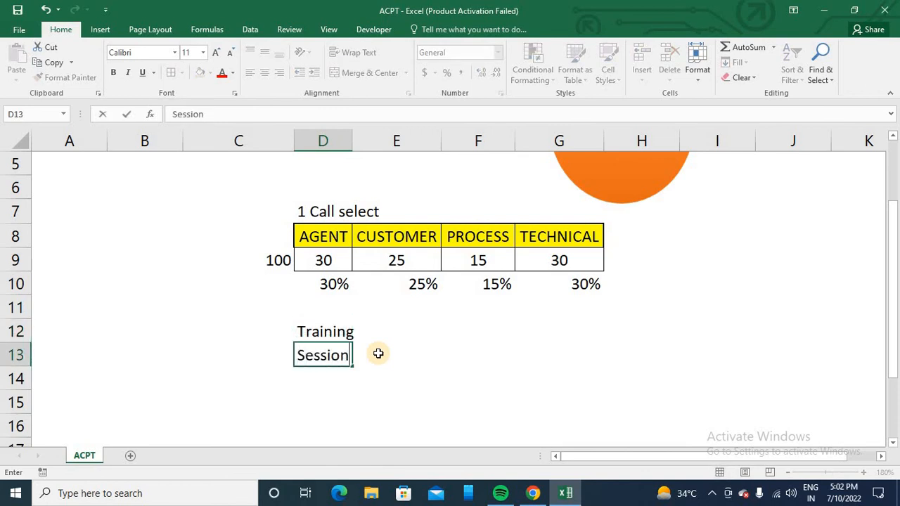
key(Return)
text(Live call)
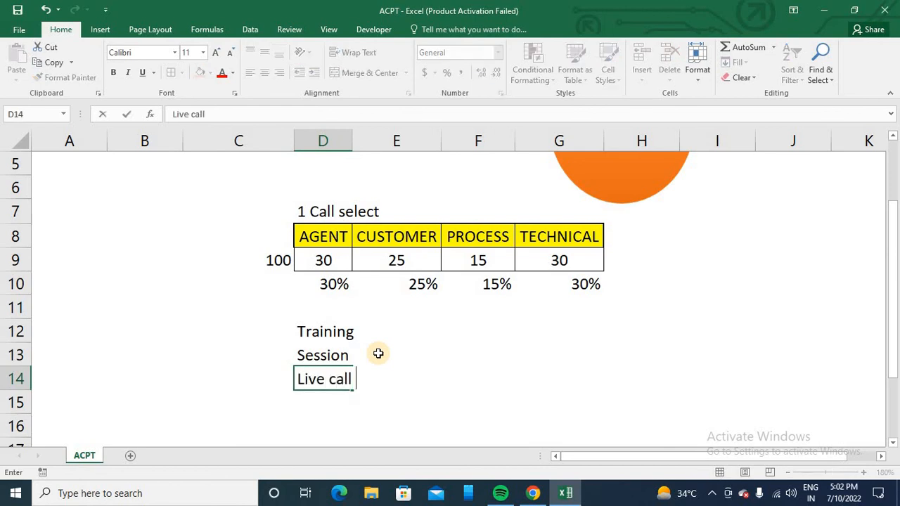
key(Return)
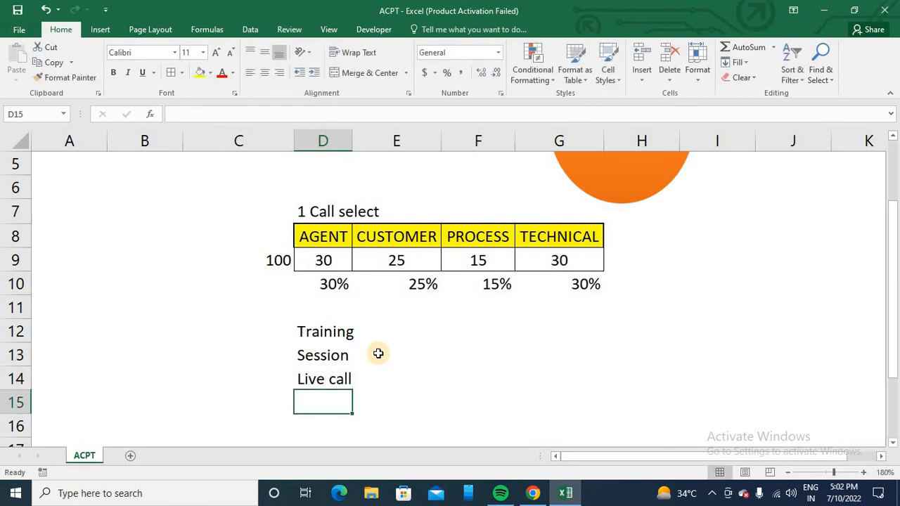
Step: Enter the text Variance in cell D15 as the fourth item of the list
key(Up)
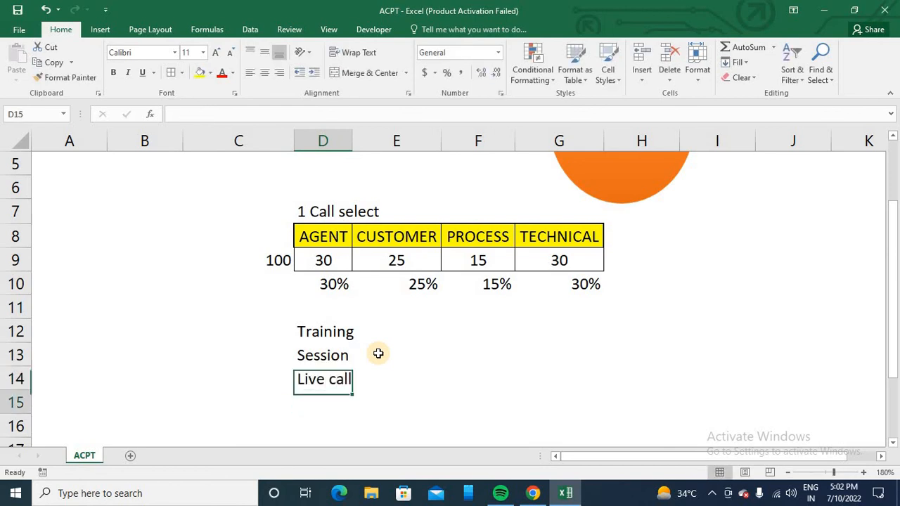
key(Down)
text(Varaicne)
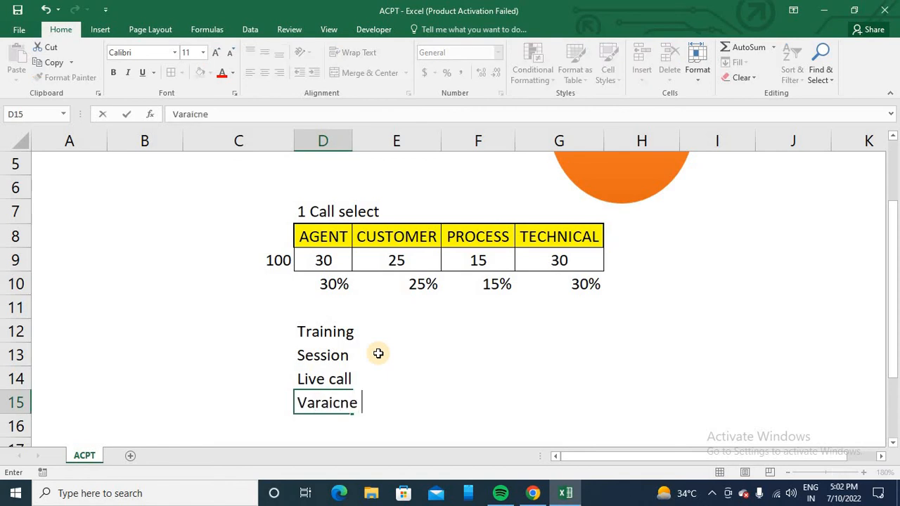
key(ctrl+Return)
key(F2)
key(BackSpace)
key(BackSpace)
key(BackSpace)
text(n)
key(BackSpace)
key(BackSpace)
key(BackSpace)
text(iance)
key(ctrl+Return)
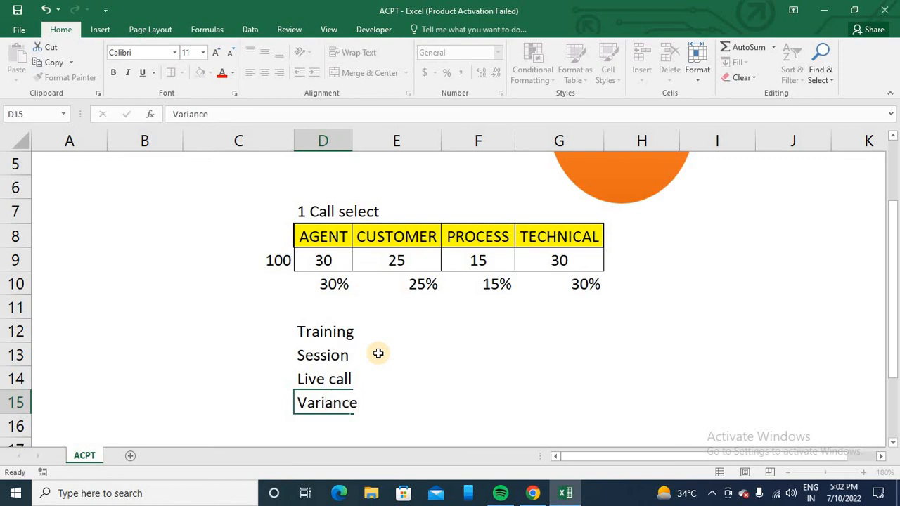
Step: Review the improvement actions from D12 downward alongside the agent count in D9 and its percentage in D10
key(Up)
key(Up)
key(Up)
key(Up)
key(Down)
key(shift+Down)
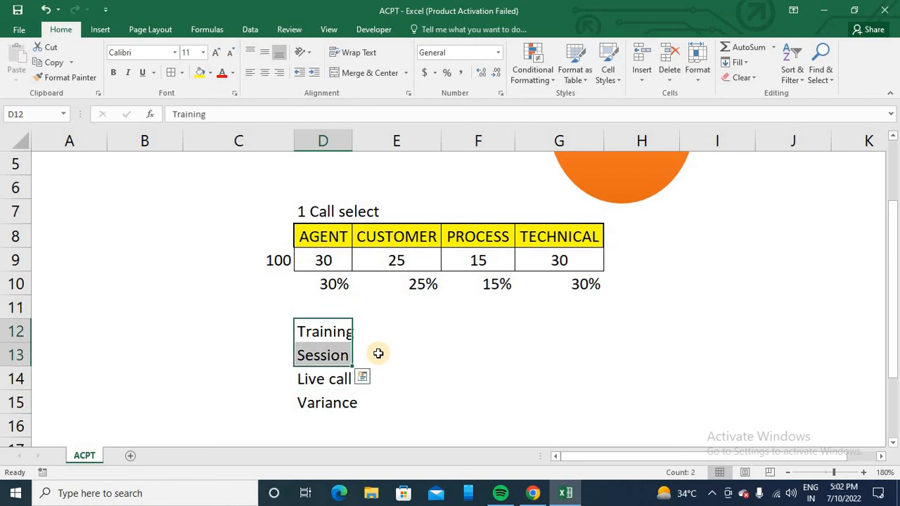
key(Up)
key(Up)
key(Up)
key(Up)
key(Up)
key(Down)
key(Down)
key(Down)
key(Up)
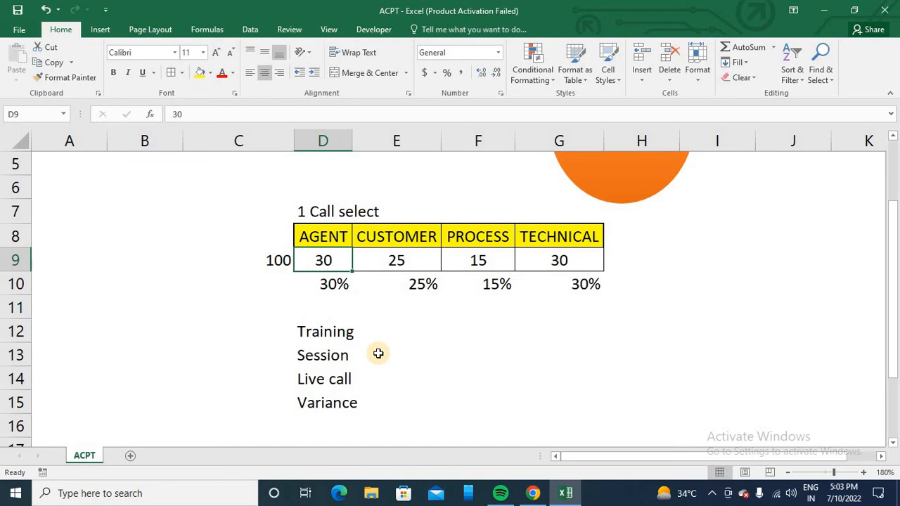
key(Down)
key(Down)
key(Down)
key(Down)
key(Up)
key(Up)
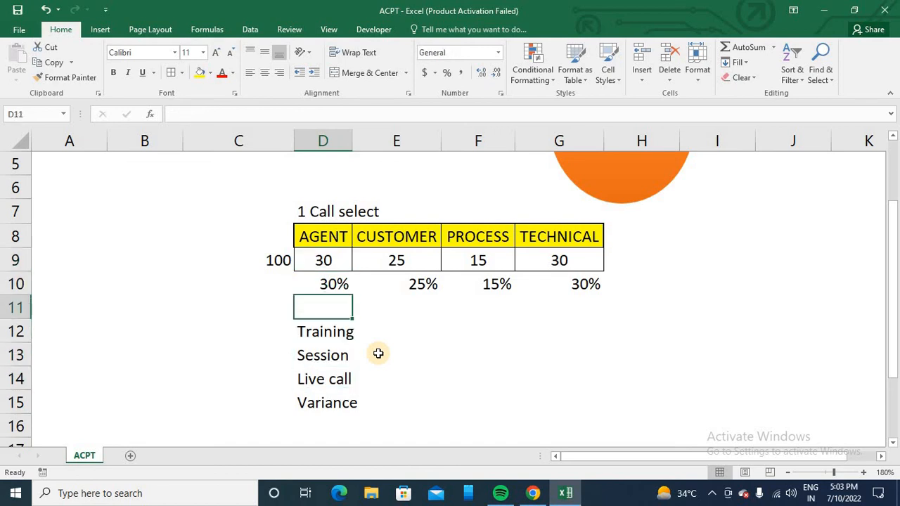
key(Down)
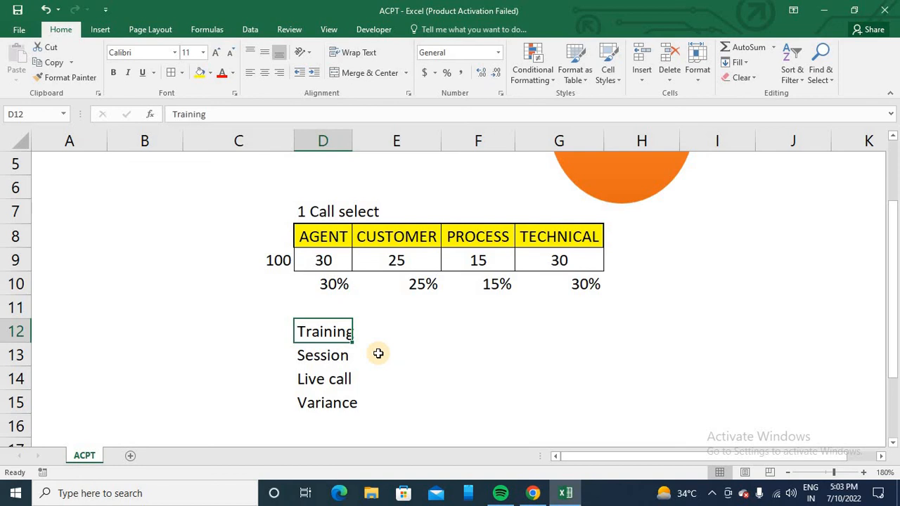
Step: Examine the technical category's header, call count and percentage in G8:G10
key(Right)
key(Right)
key(Right)
key(Right)
key(Left)
key(Up)
key(Up)
key(Up)
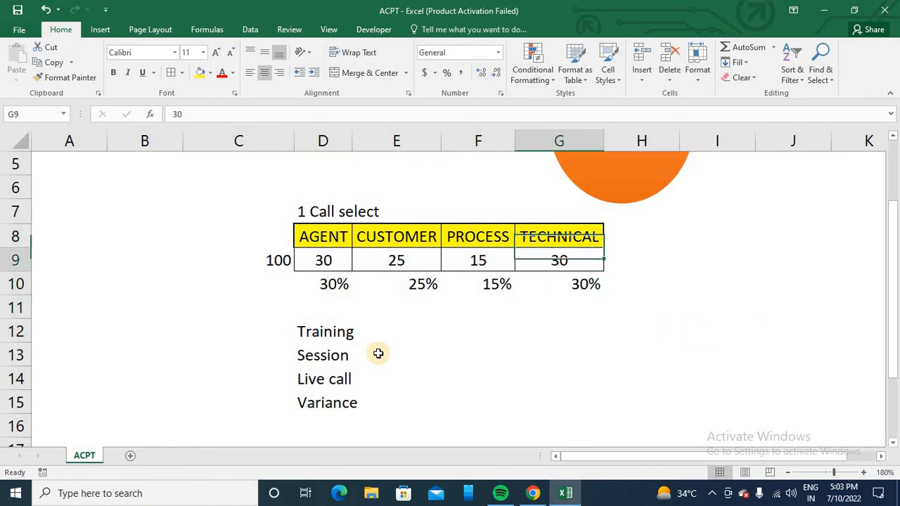
key(Down)
key(Down)
key(Up)
key(Up)
key(Down)
key(Up)
key(Down)
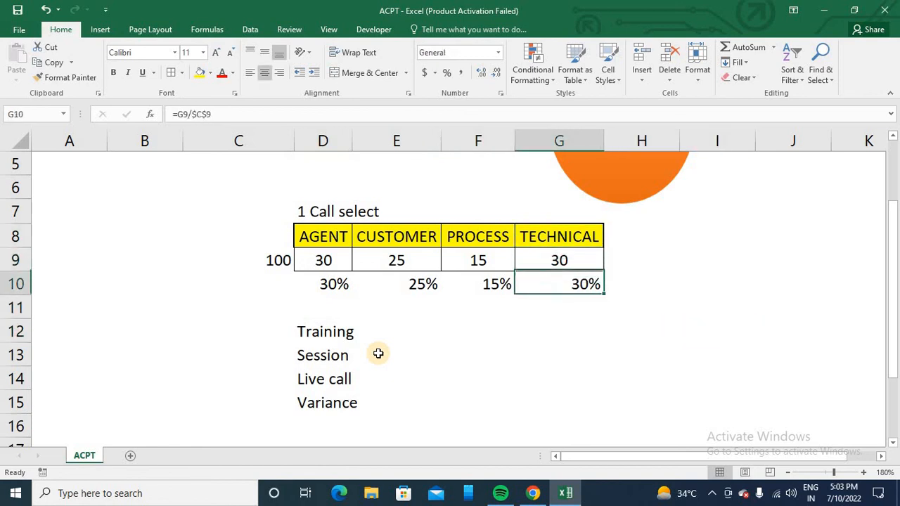
key(Up)
key(Up)
key(Up)
key(Down)
key(shift+Down)
key(shift+Down)
key(Up)
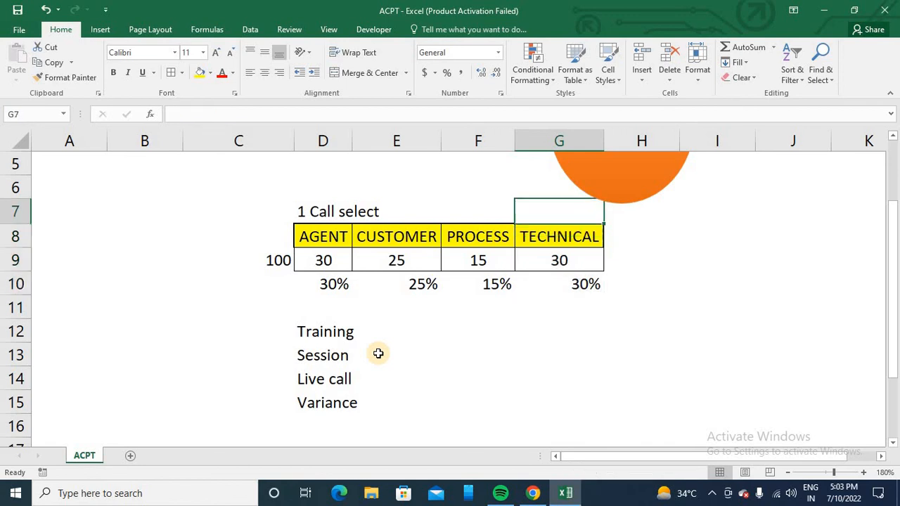
Step: Compare the technical percentage formula in G10 with the process percentage formula in F10
key(Down)
key(Down)
key(Down)
key(Down)
key(Down)
key(Up)
key(Up)
key(Left)
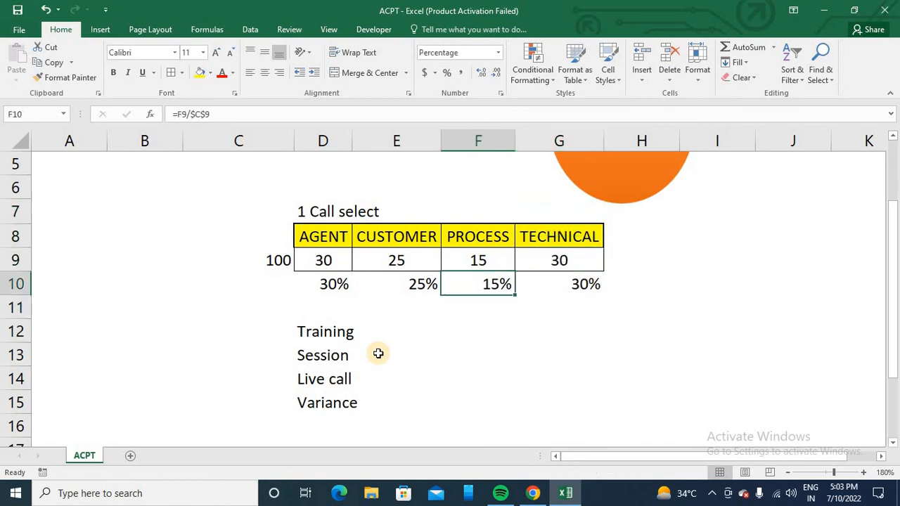
key(Right)
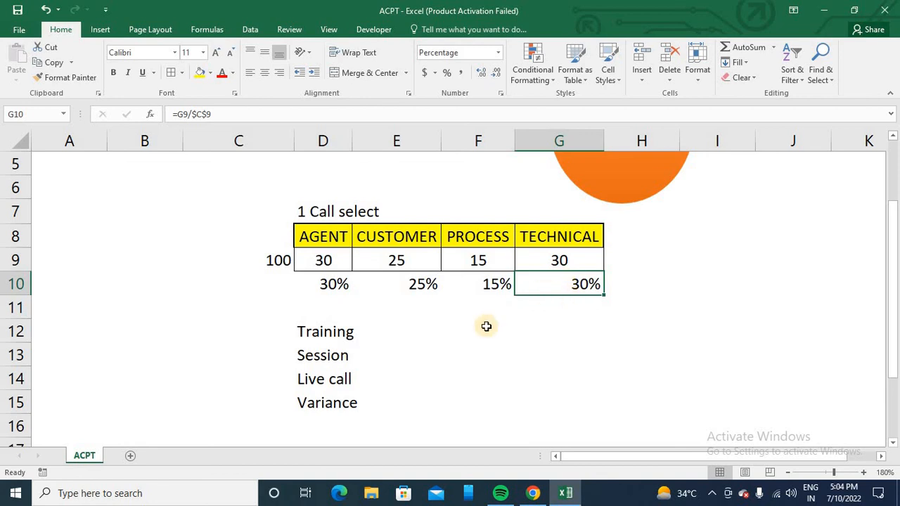
Step: Auto-fit column F so the full list of technical reasons in F4 can be read
scroll(484, 325, up, 2)
scroll(484, 324, down, 2)
scroll(485, 325, up, 2)
scroll(481, 323, down, 1)
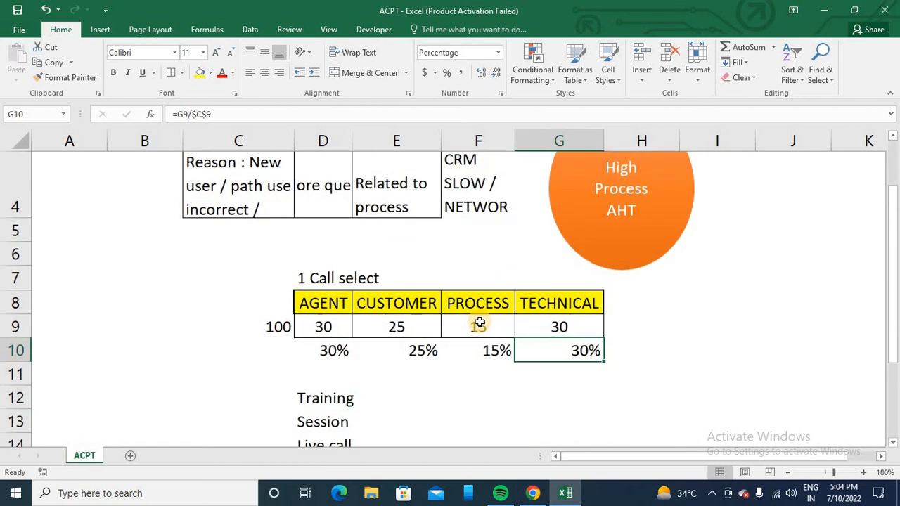
scroll(478, 323, down, 1)
scroll(474, 288, up, 2)
click(470, 250)
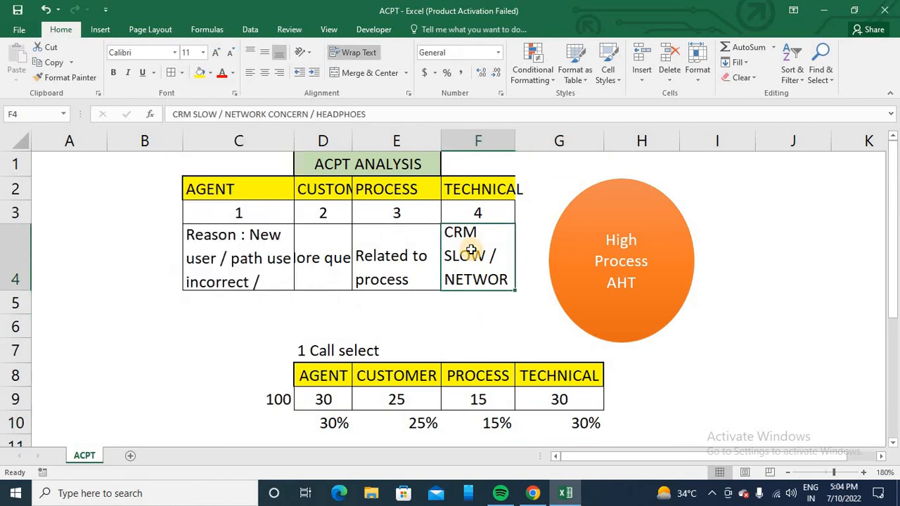
double_click(515, 139)
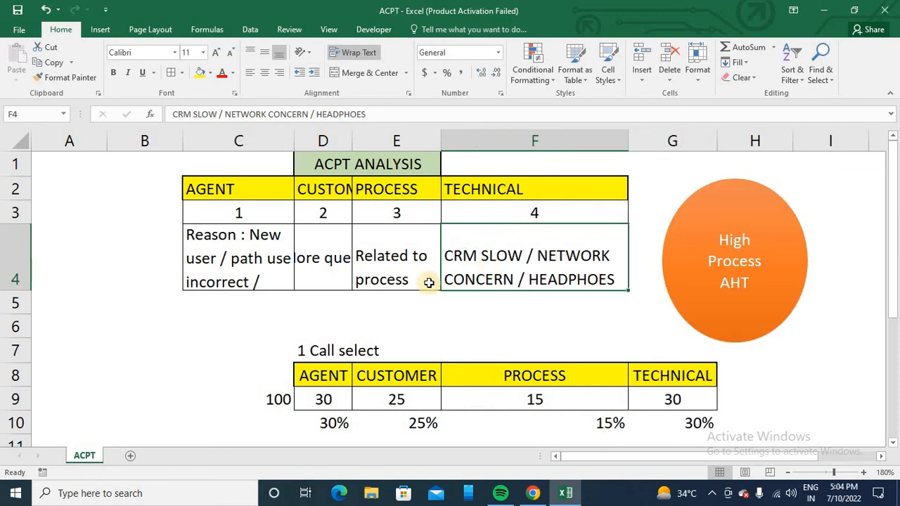
scroll(429, 282, down, 4)
scroll(429, 282, up, 4)
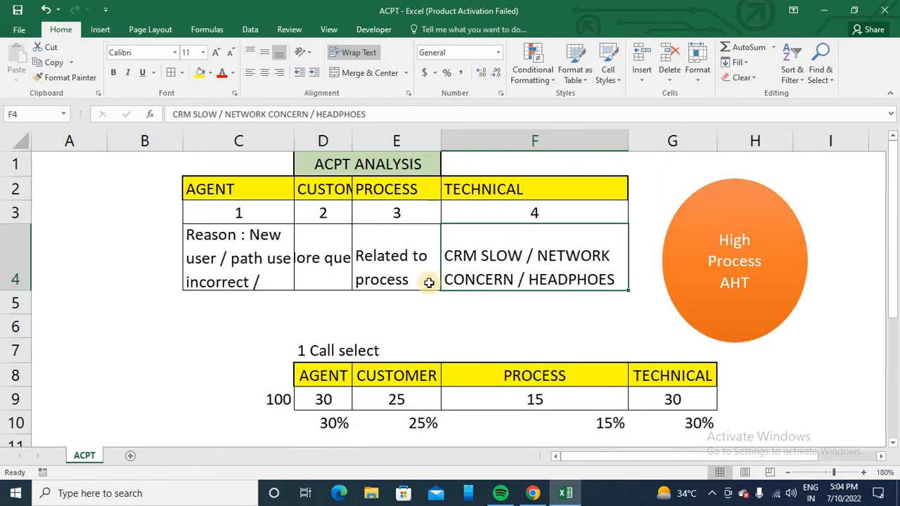